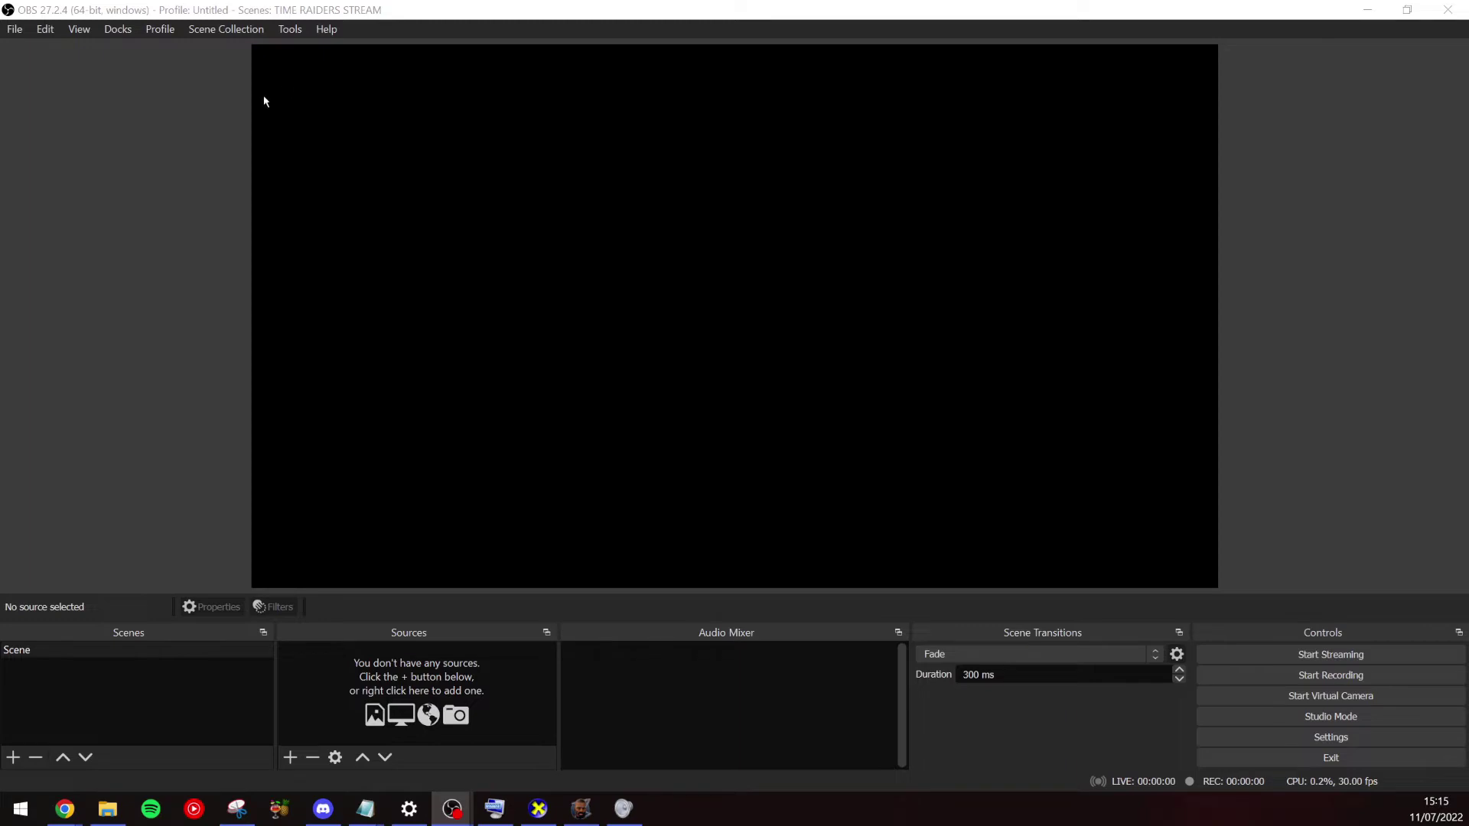
Create a new scene collection named TIME RAIDERS
click(207, 32)
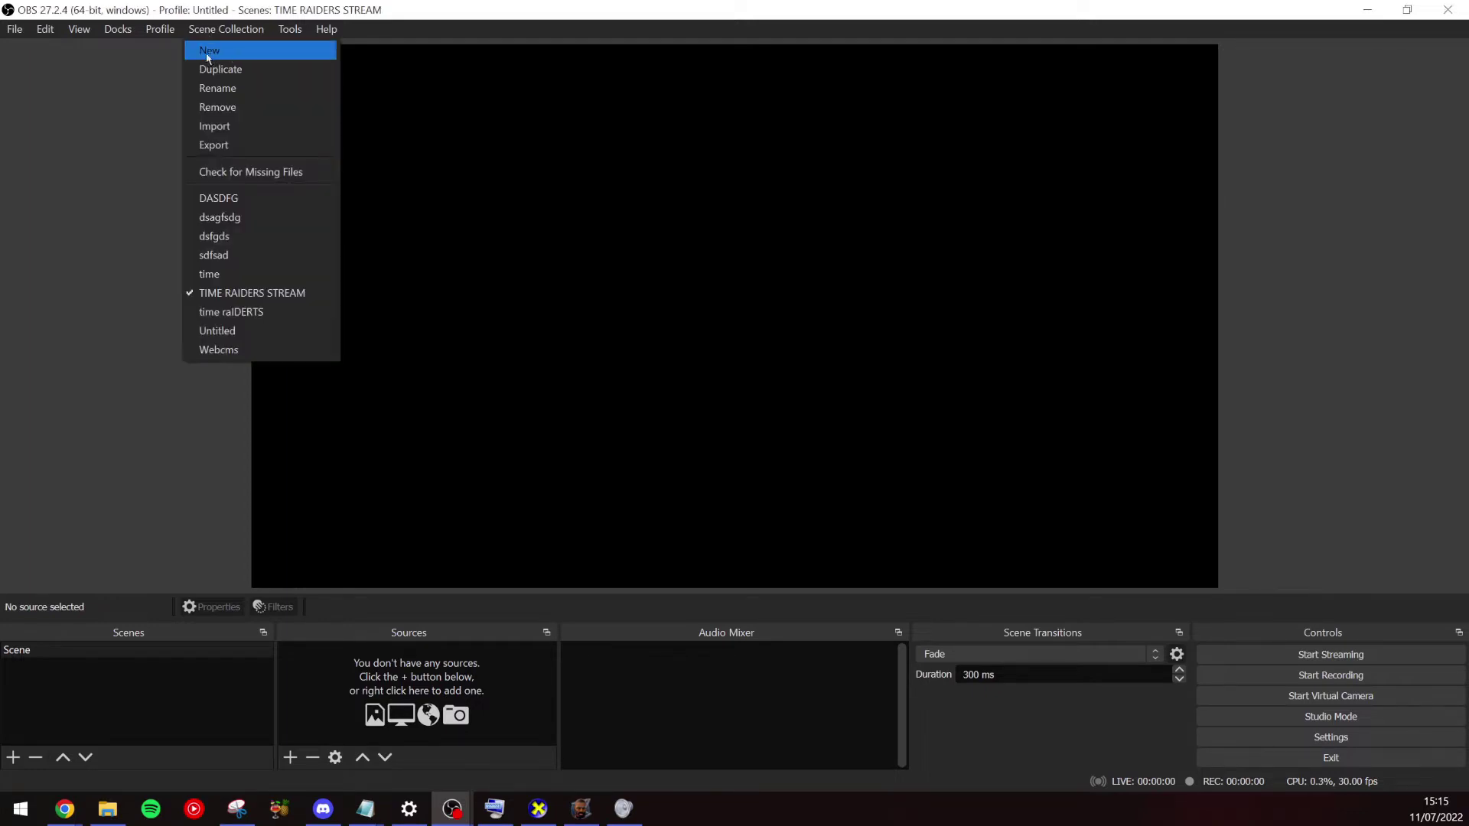
click(212, 51)
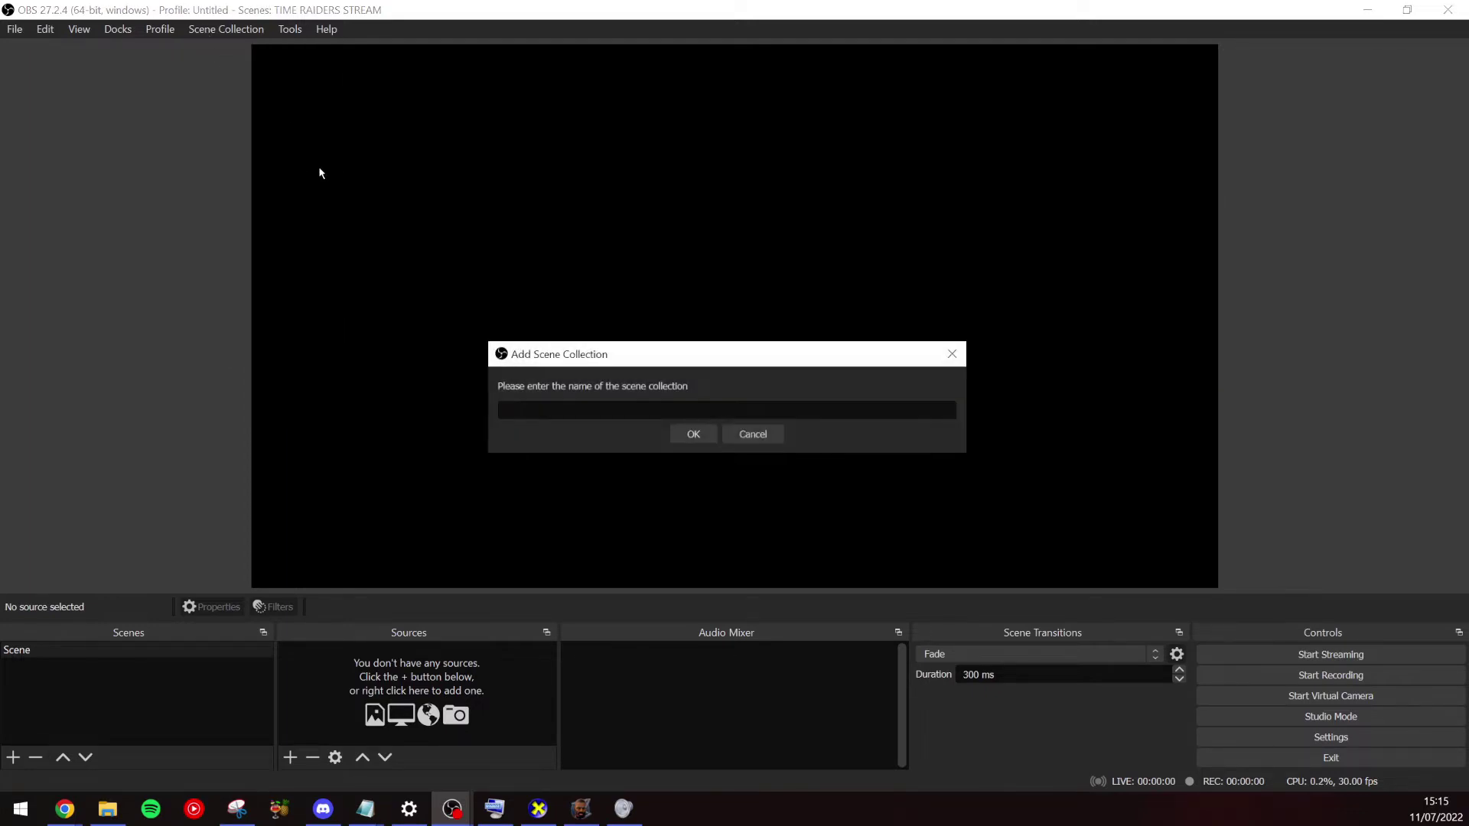
text(TIME RAIDERS)
key(Return)
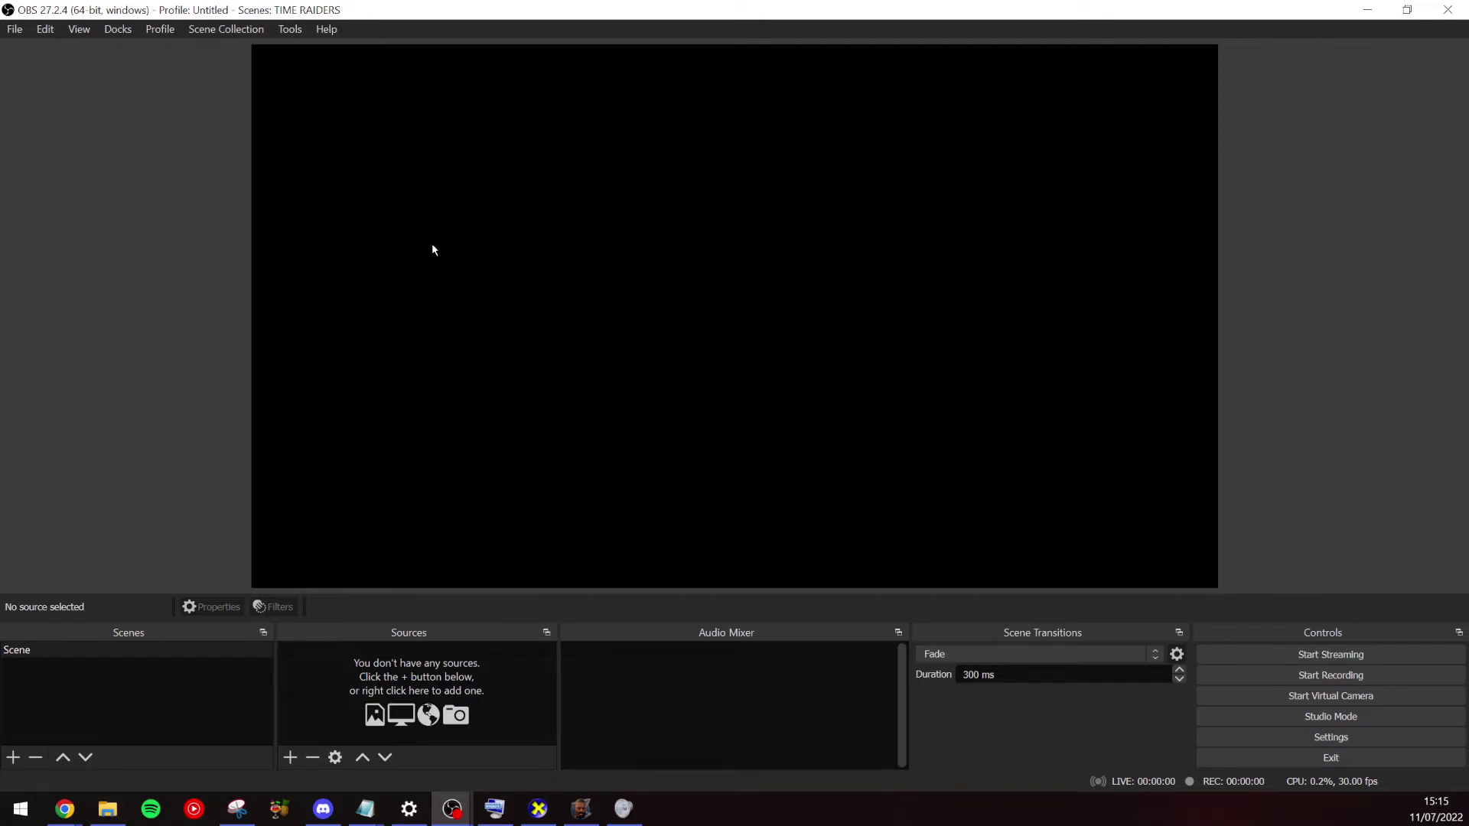
Start the Auto-Configuration Wizard optimised for streaming, with a base canvas resolution of 1280x720 and 30 FPS
click(291, 31)
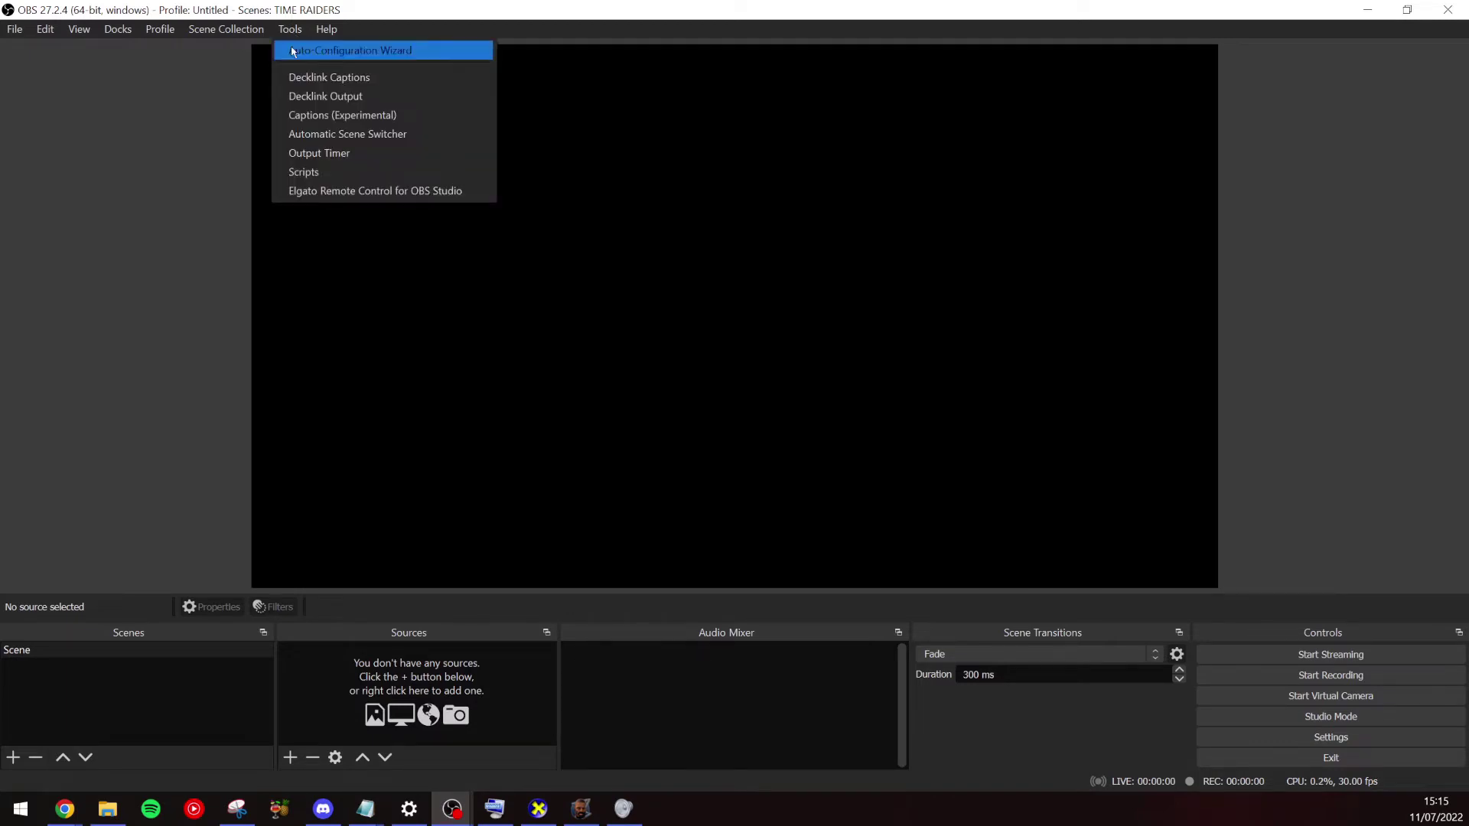
click(293, 51)
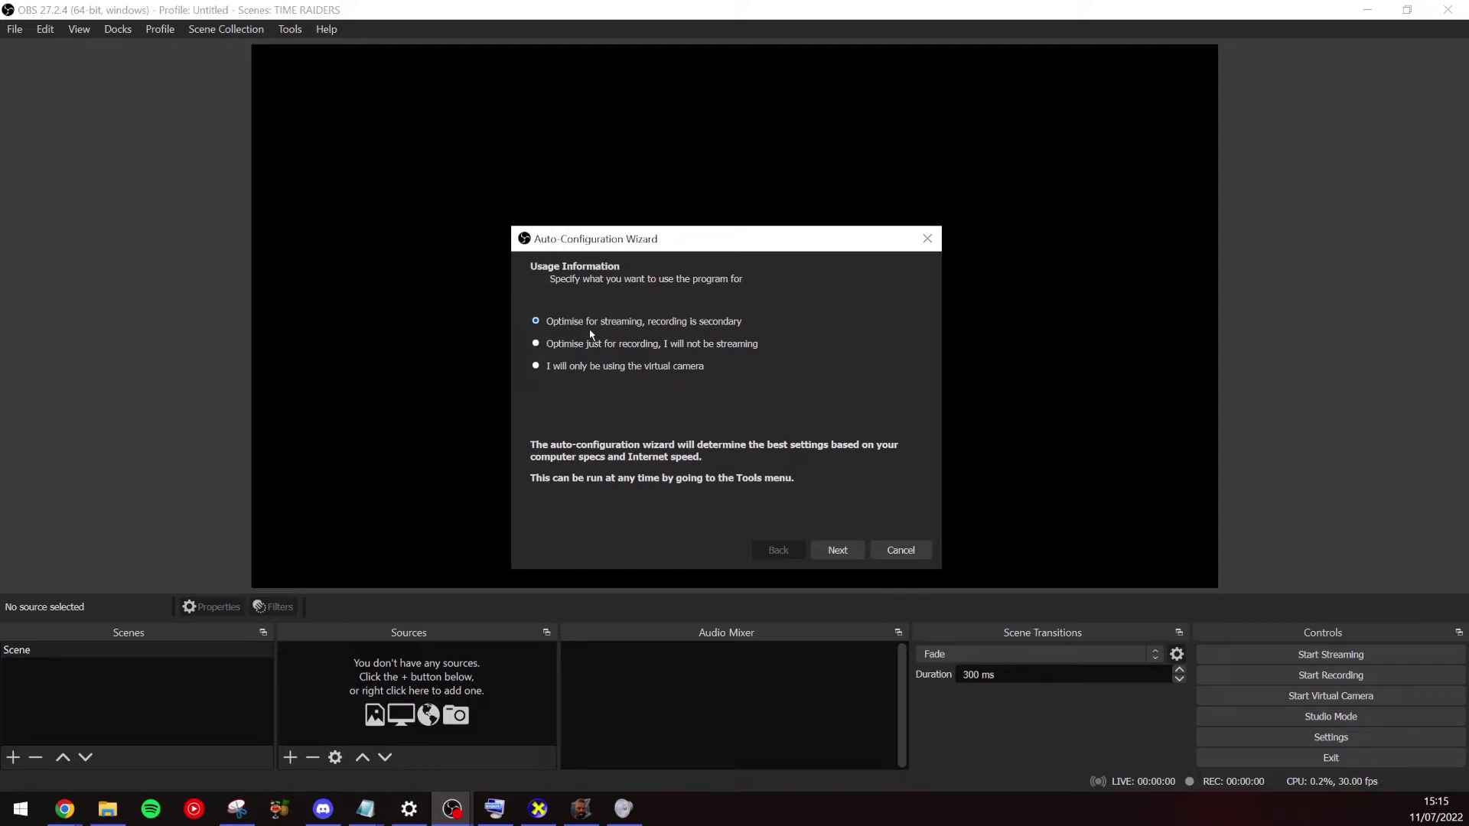
click(837, 550)
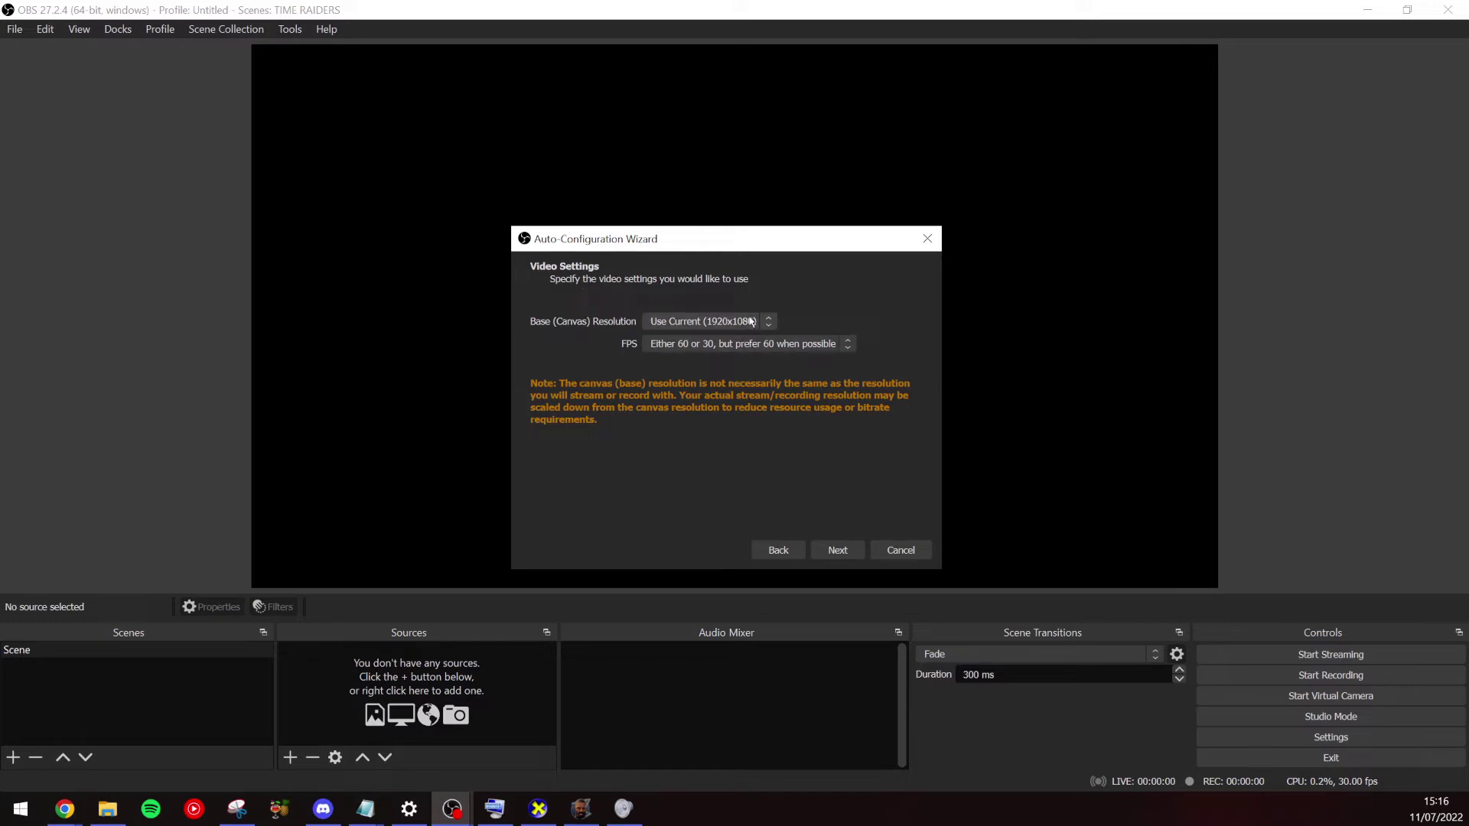
click(686, 327)
click(680, 385)
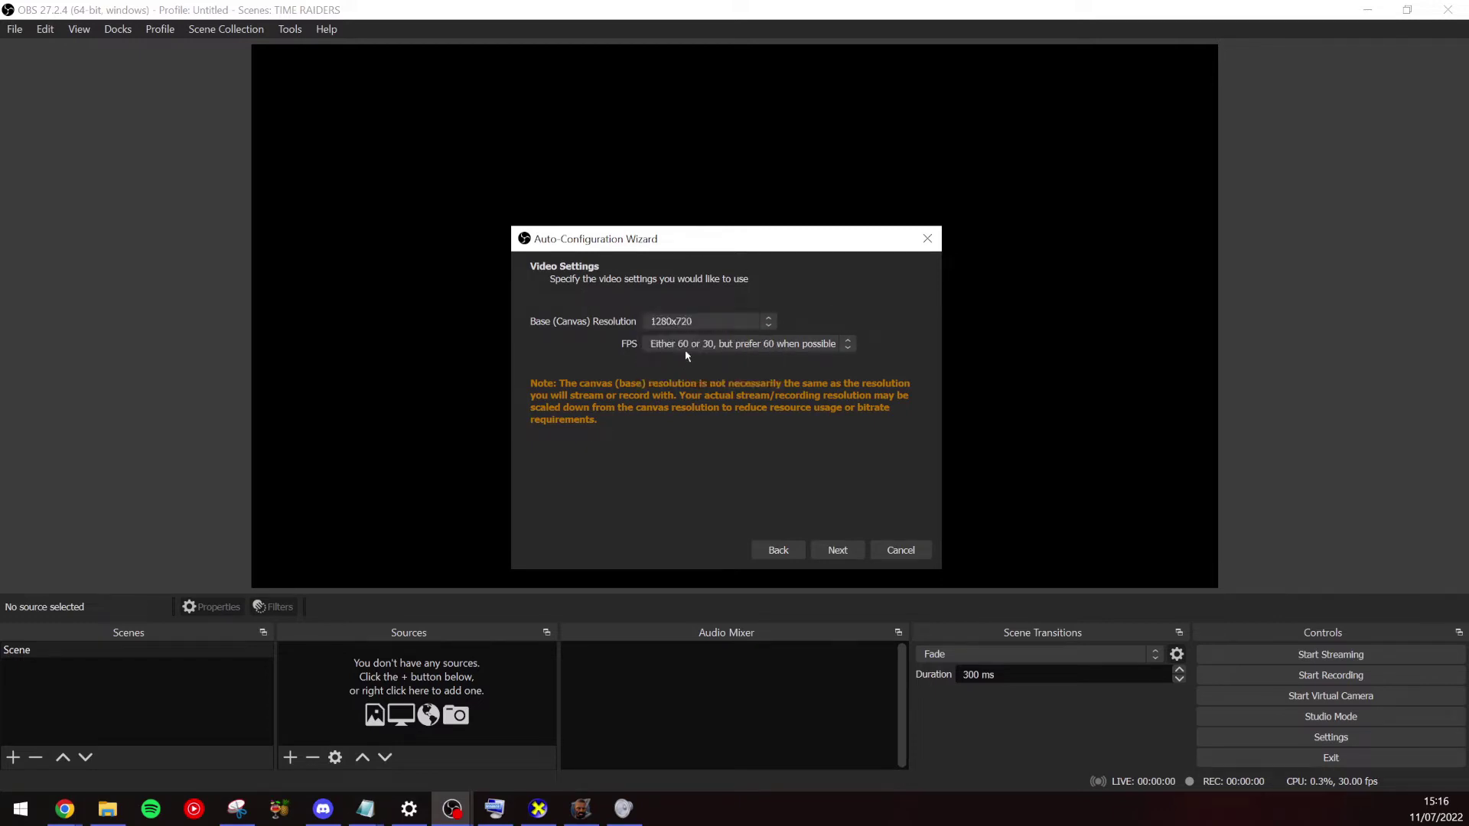
click(686, 348)
click(669, 404)
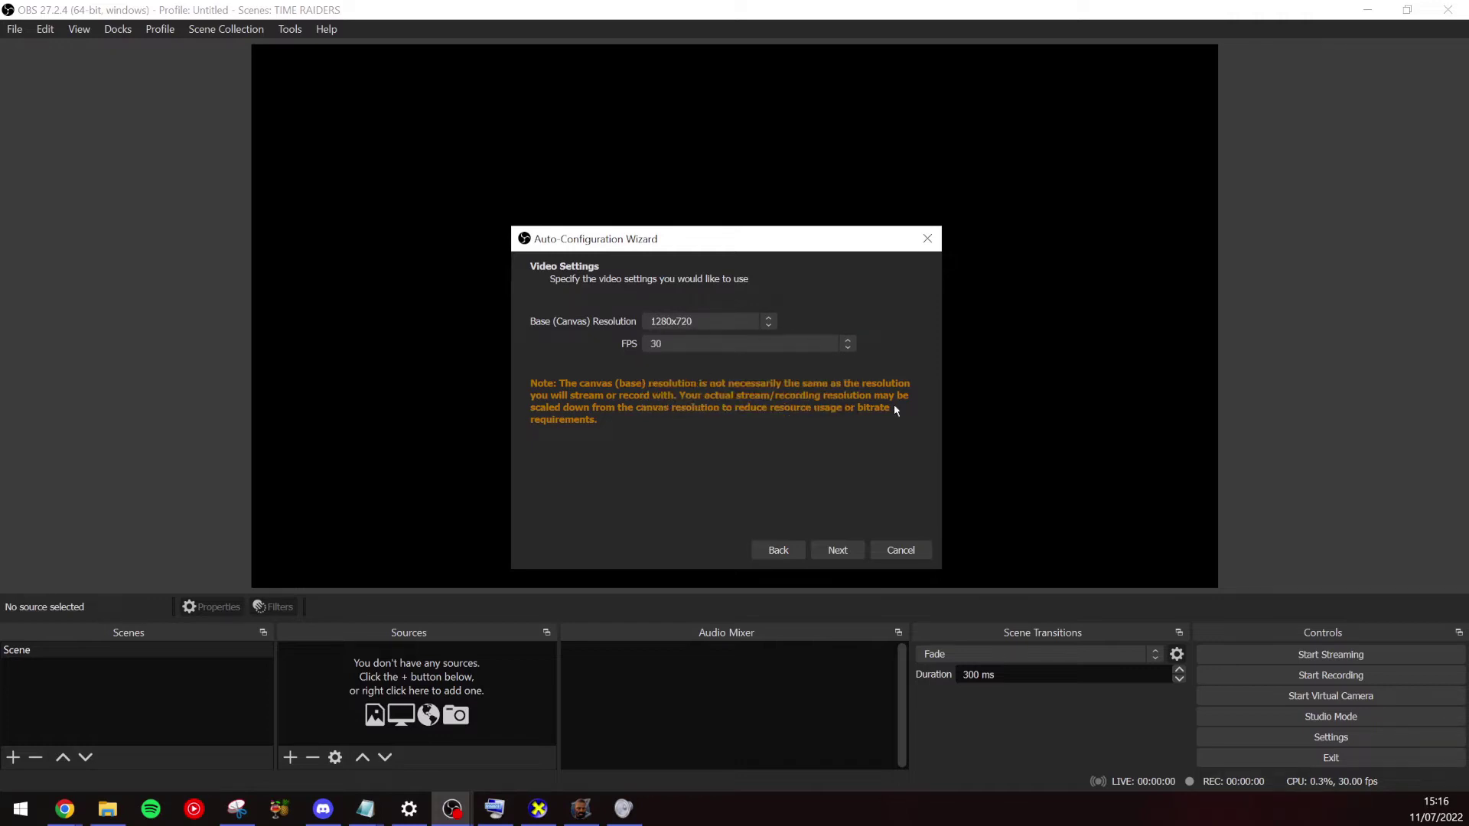
click(846, 552)
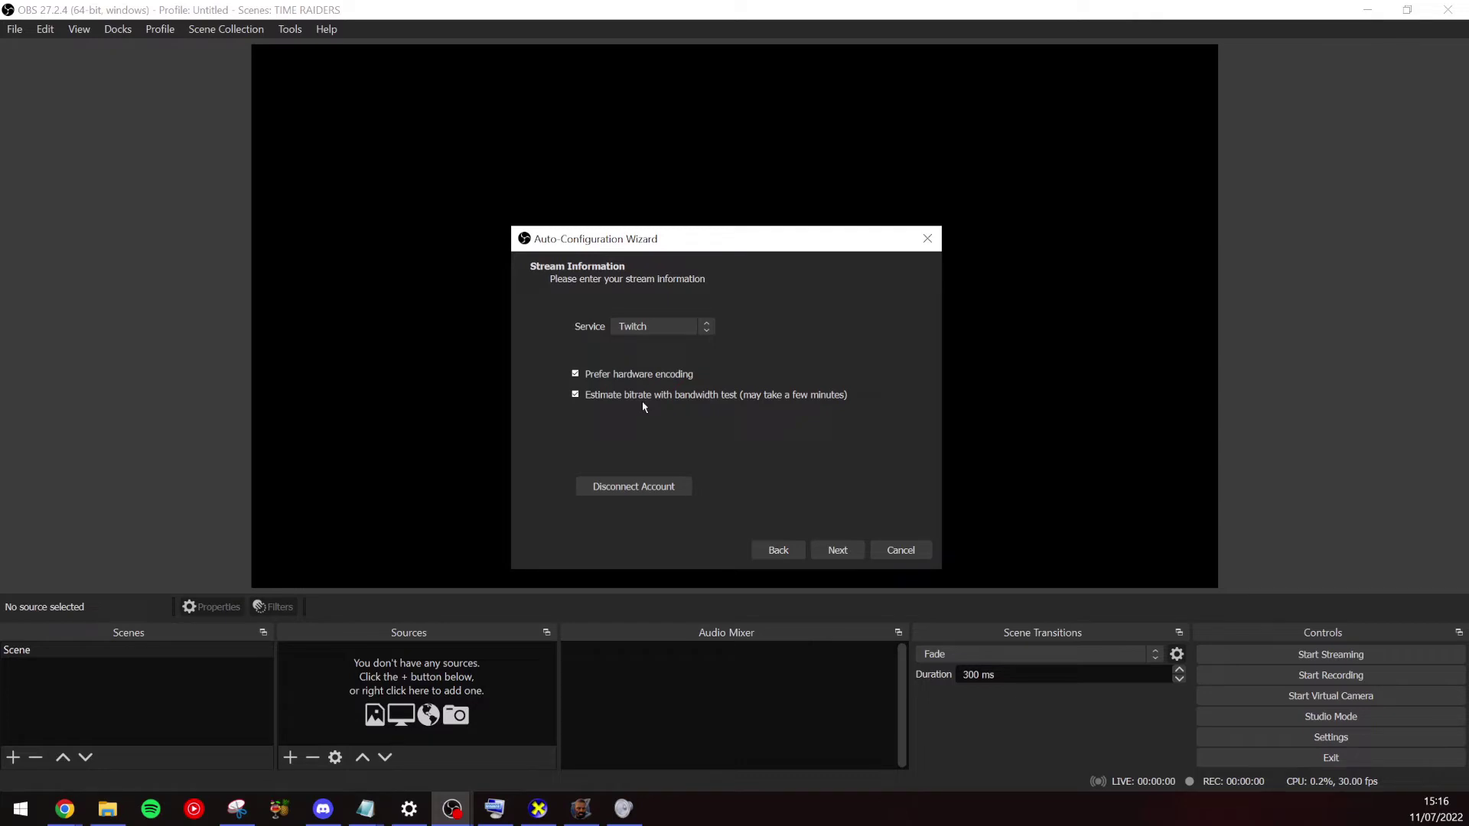
click(677, 325)
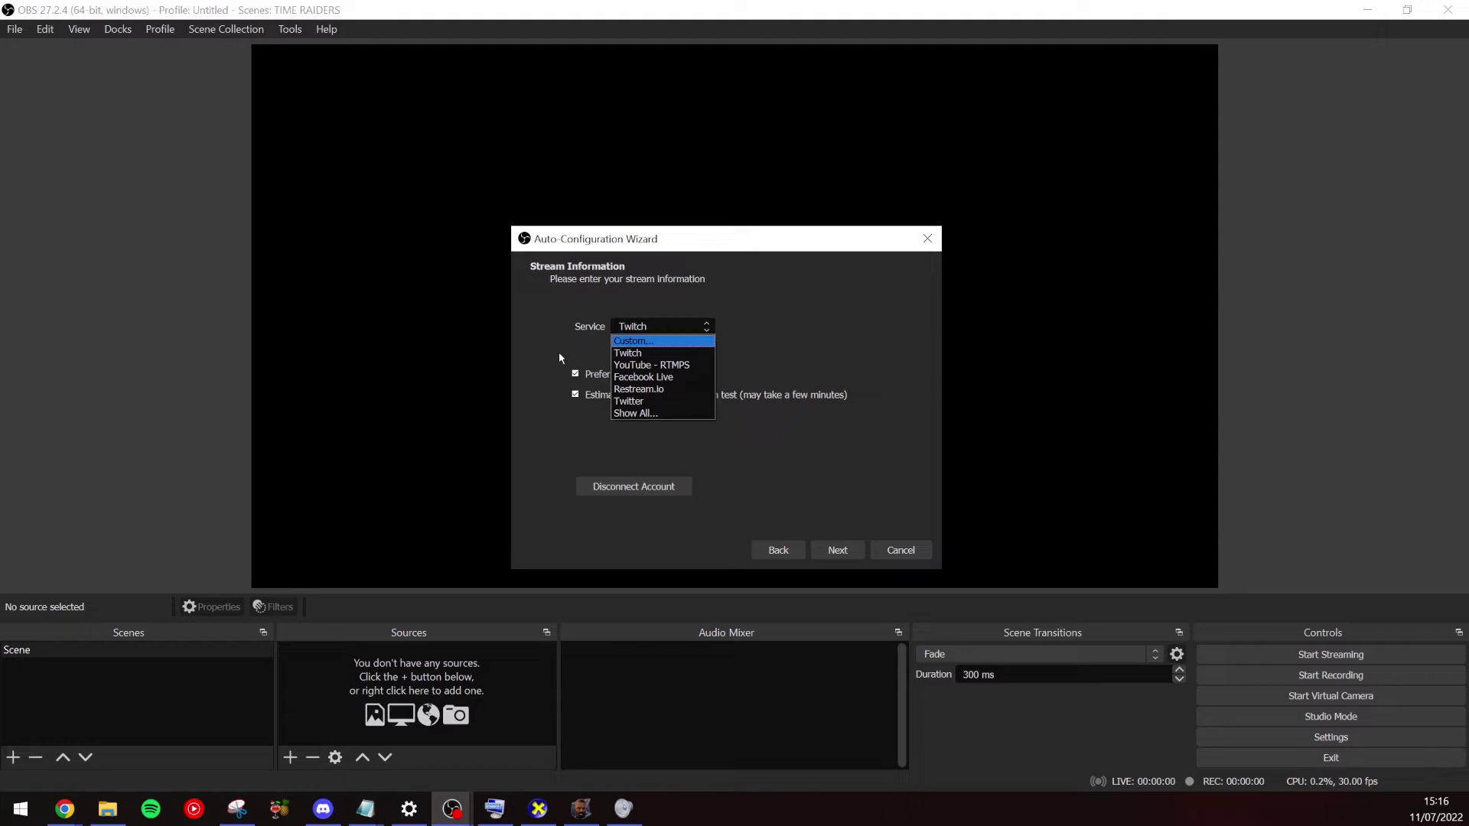
click(637, 342)
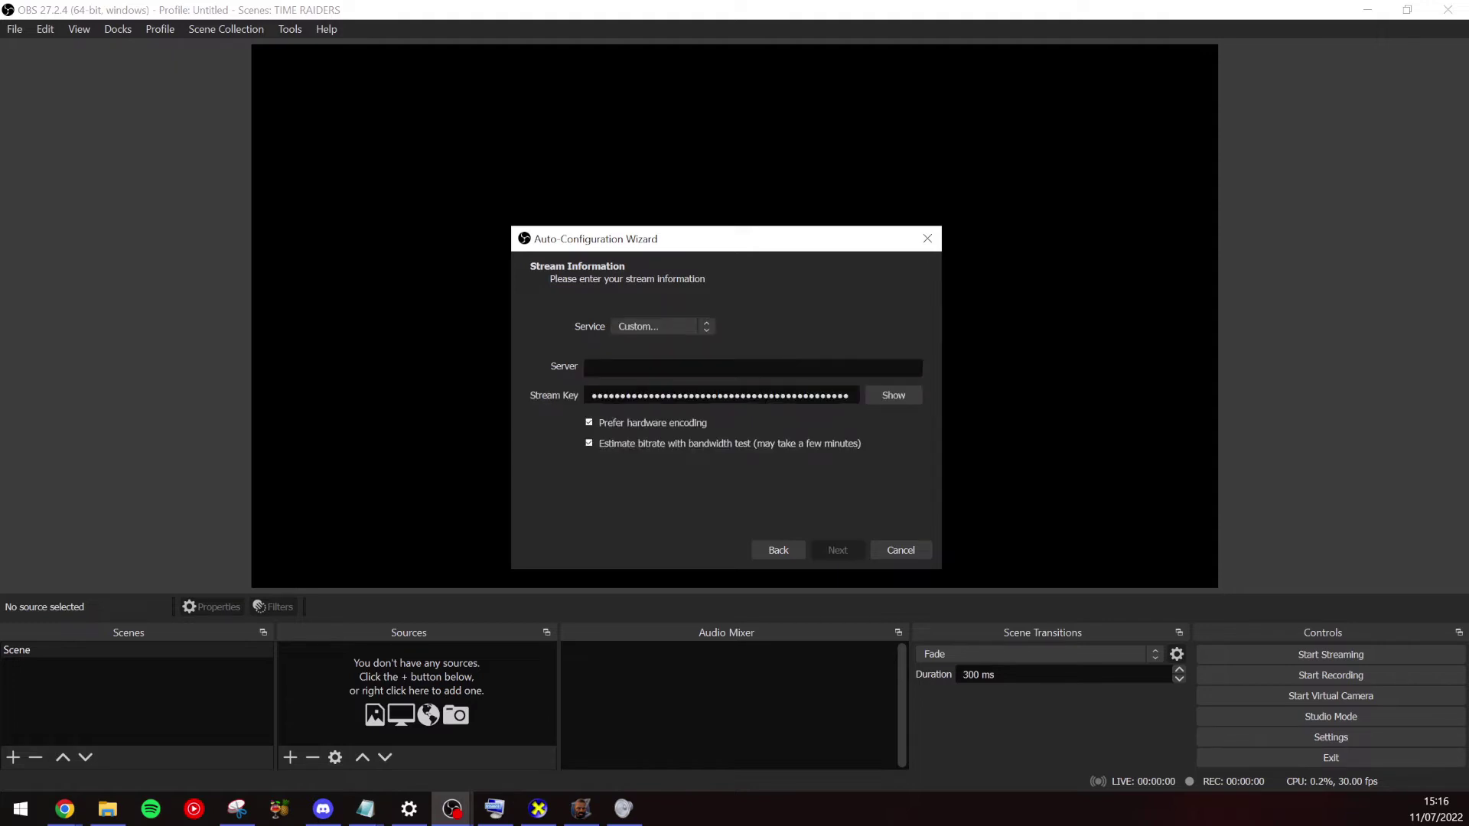
click(632, 331)
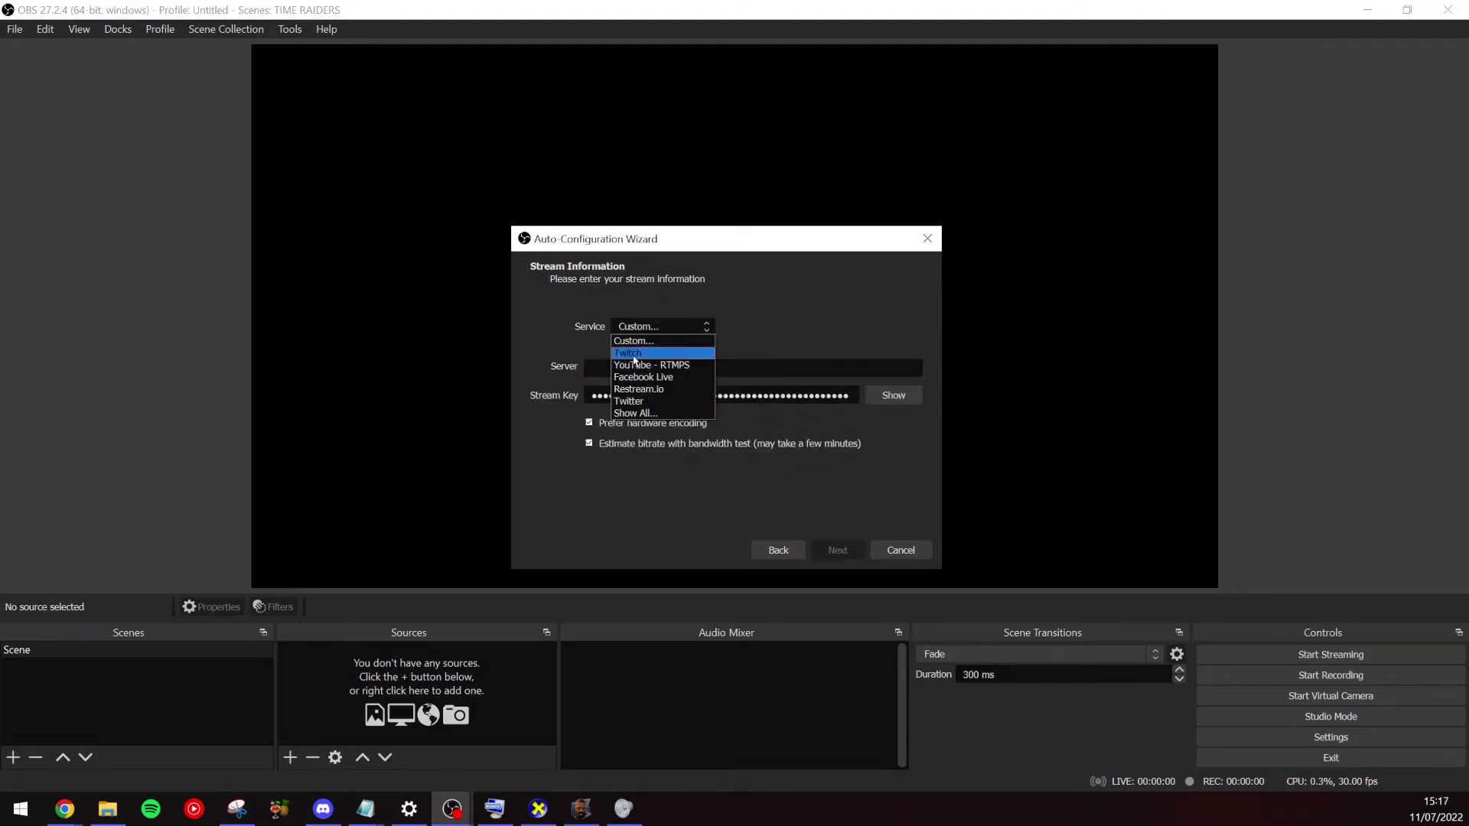
click(632, 357)
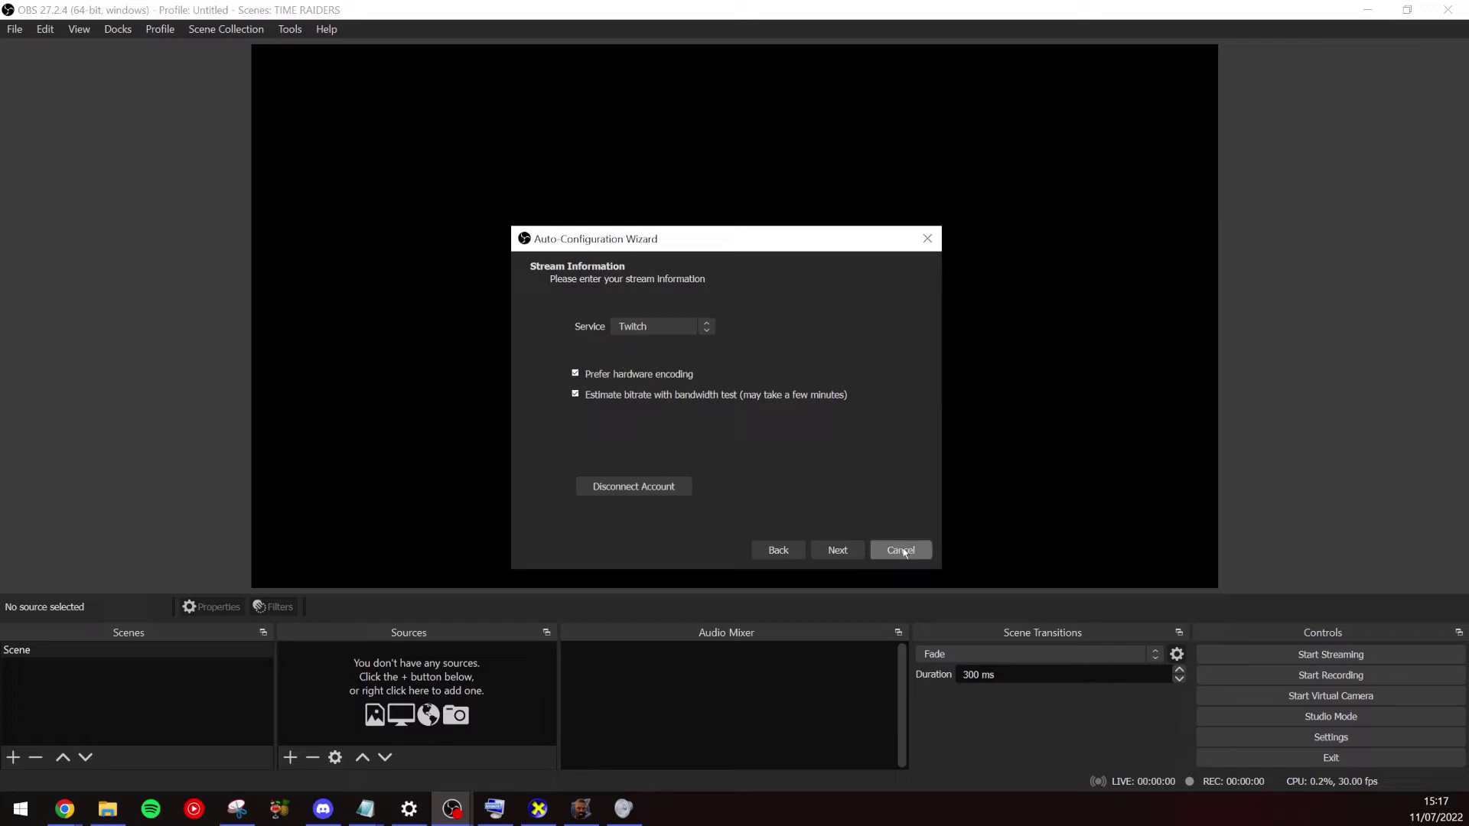
Run the wizard's test for Twitch with hardware encoding and bitrate estimation, and apply the recommended settings
click(848, 547)
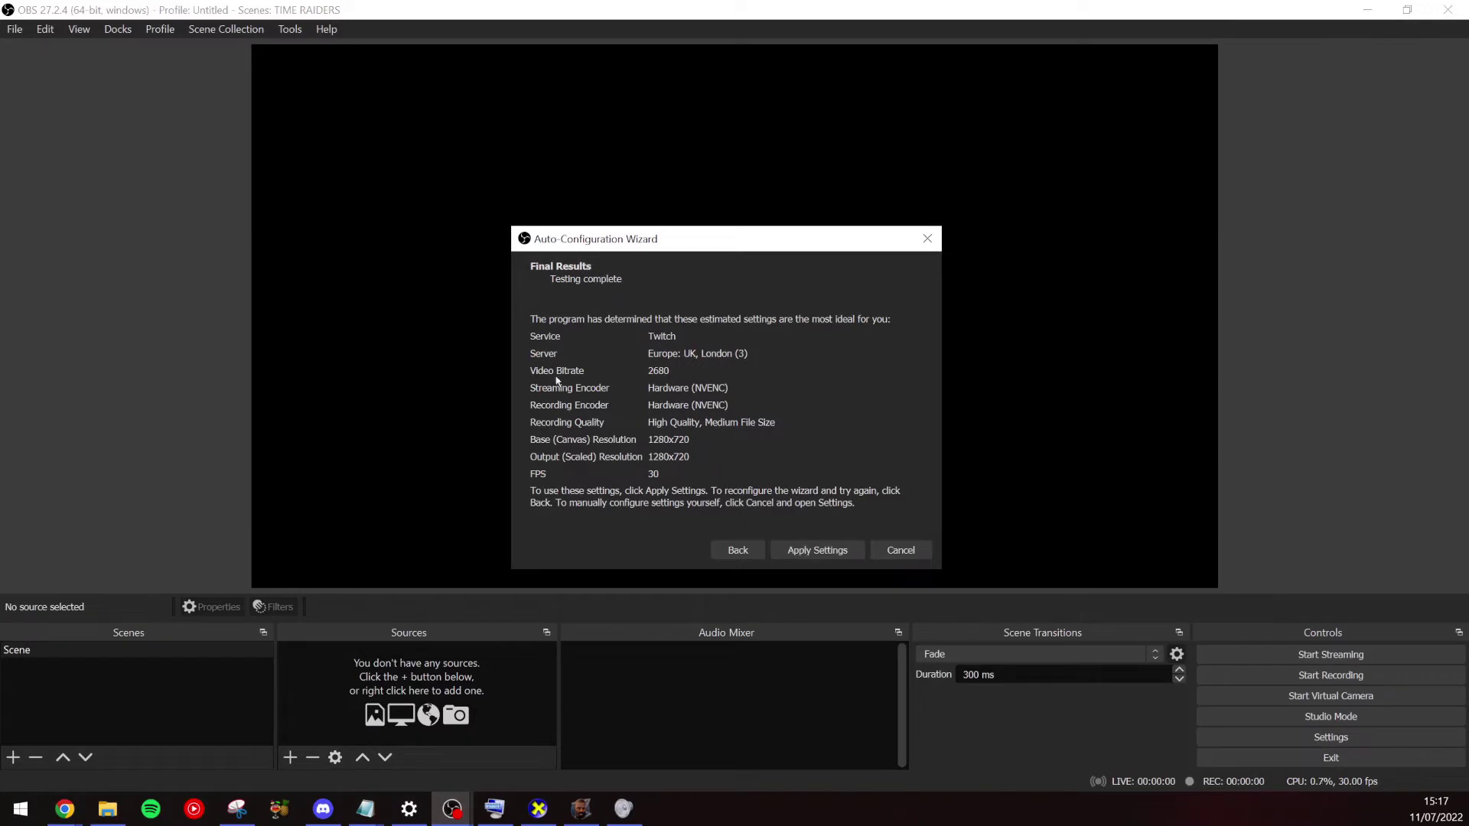
click(819, 549)
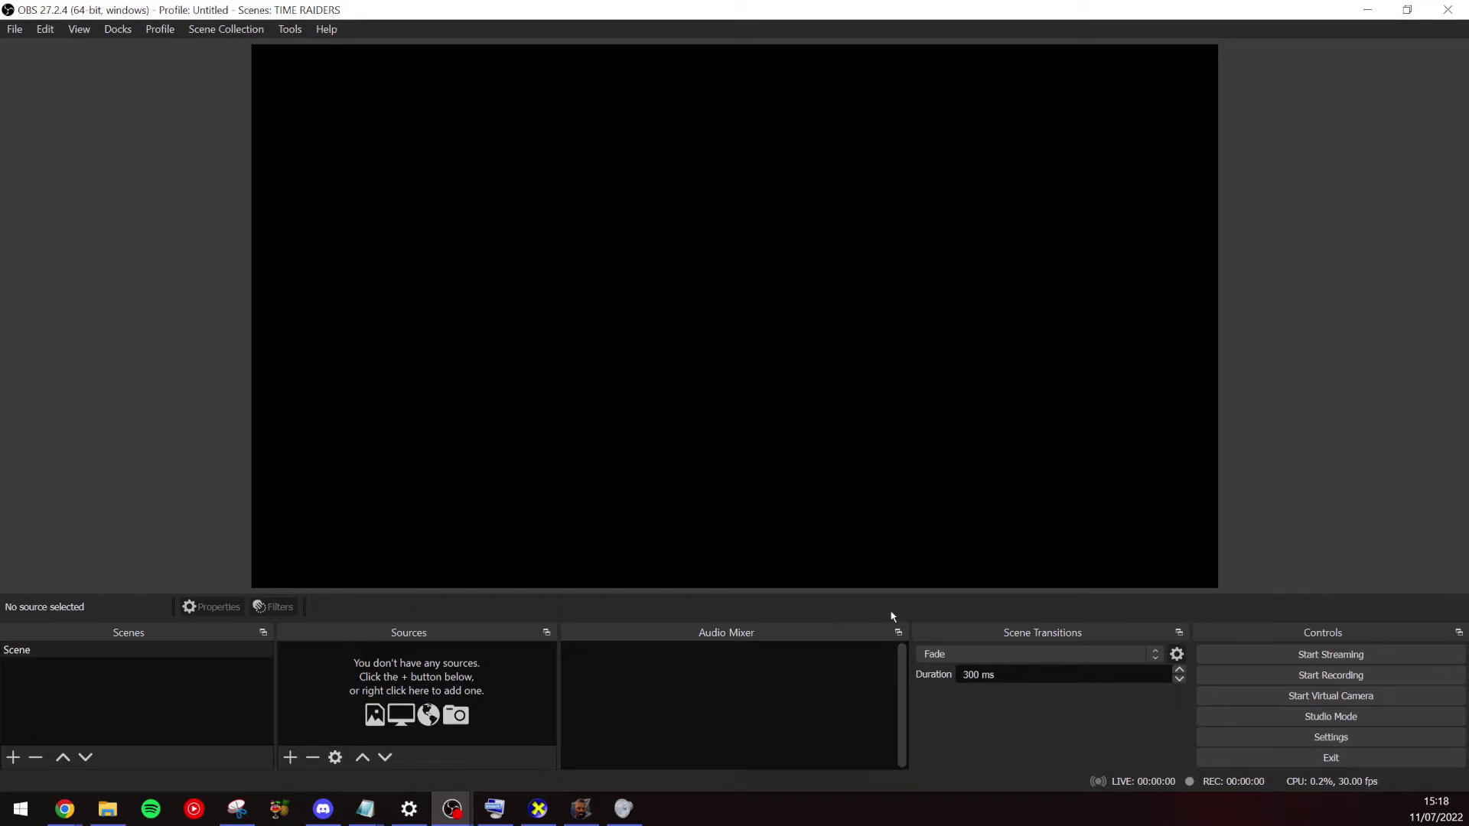
Open the program settings and enable Bandwidth Test Mode for the Twitch stream
click(1356, 740)
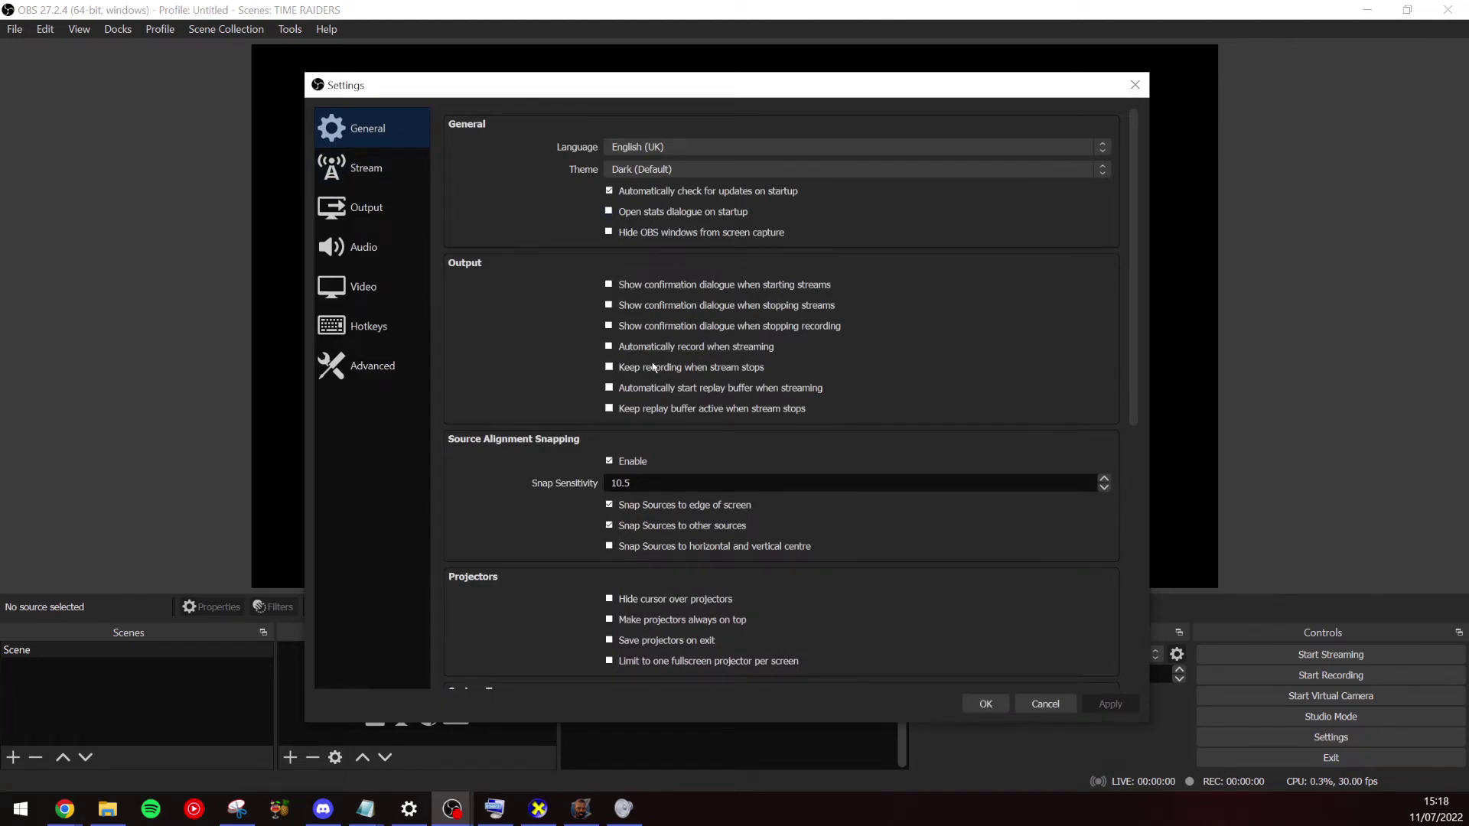
scroll(581, 238, down, 3)
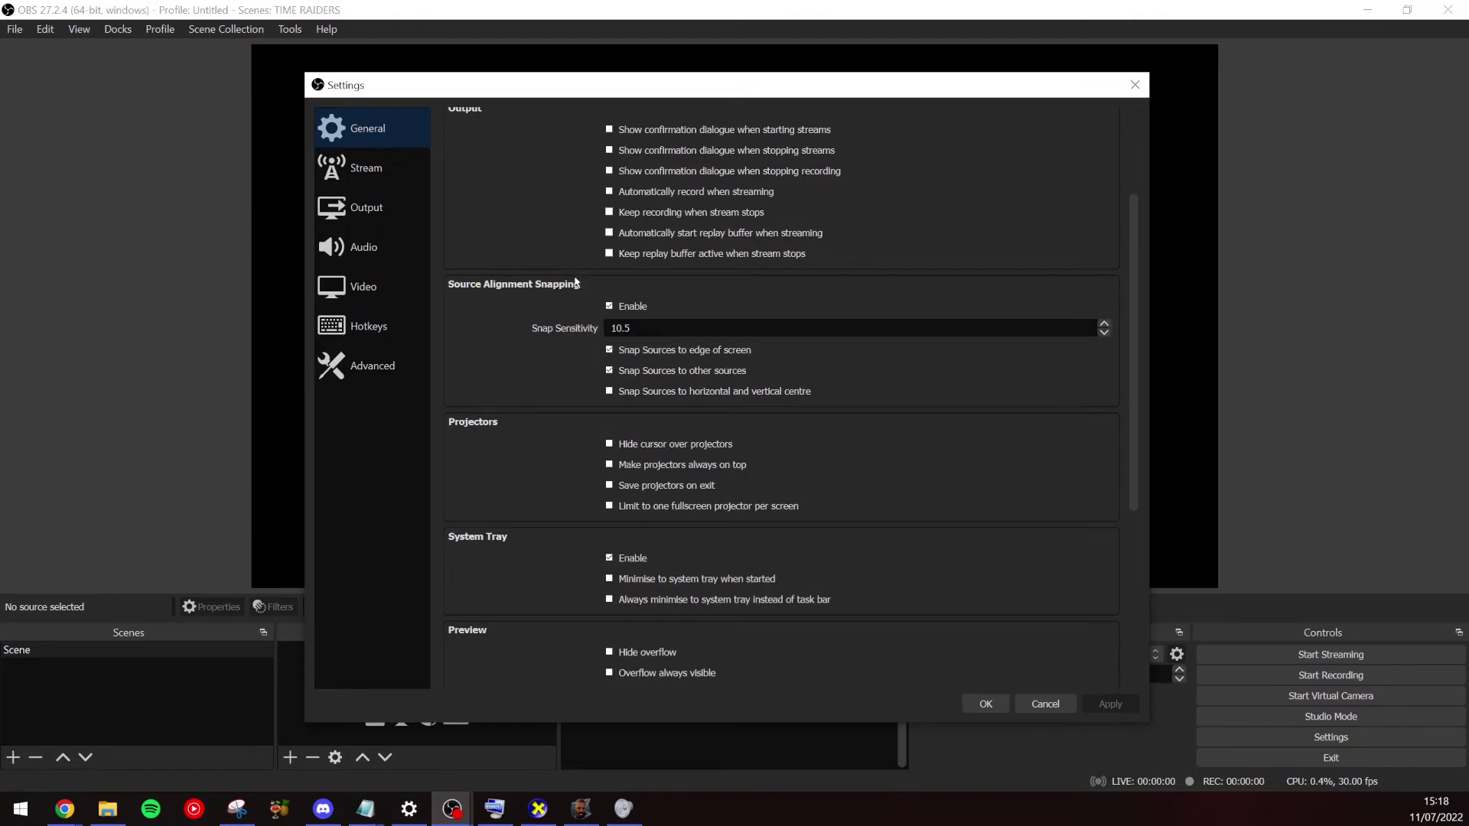
scroll(579, 277, up, 3)
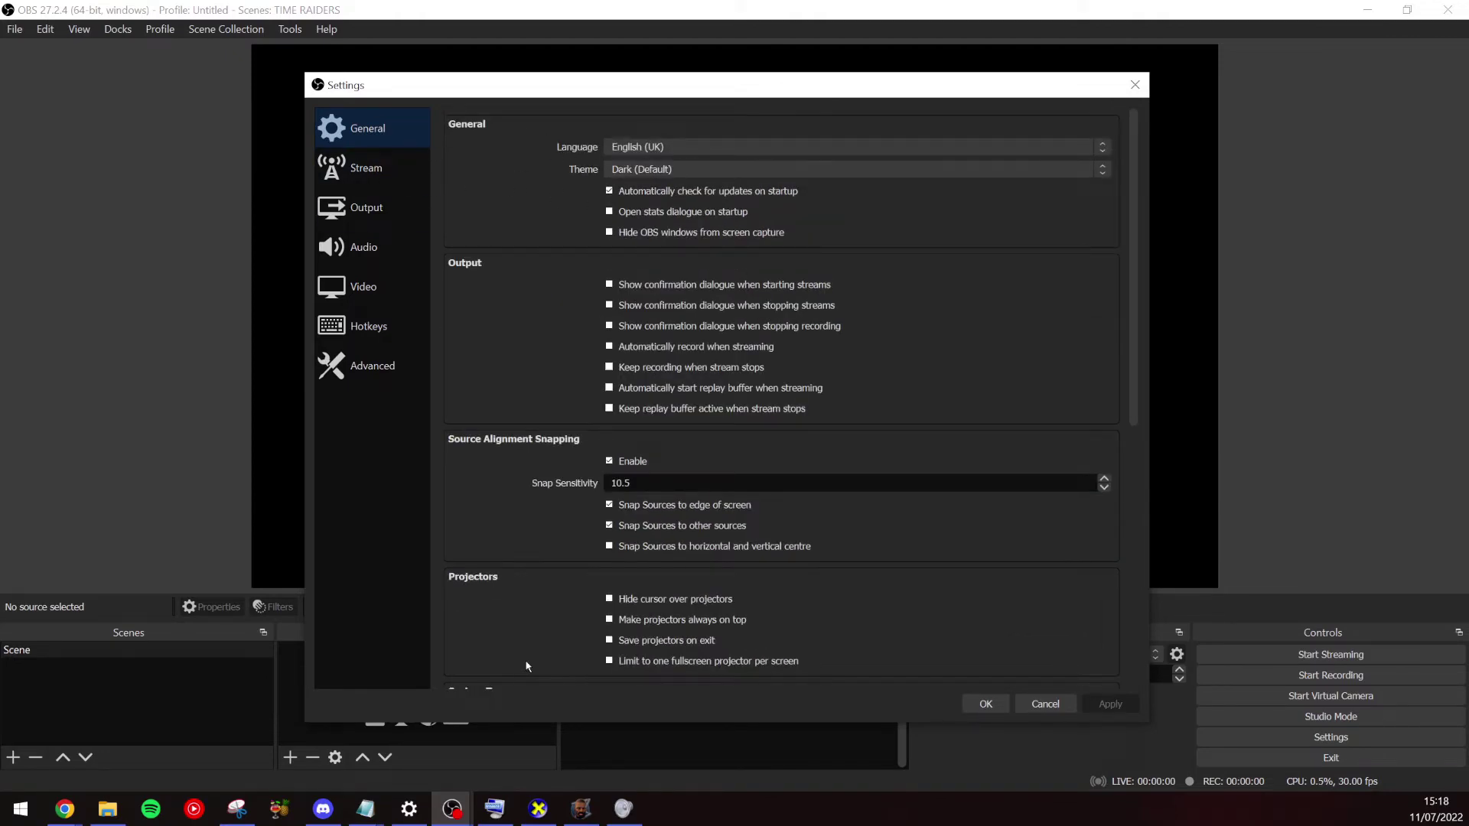
scroll(589, 490, down, 3)
scroll(578, 501, up, 3)
click(373, 182)
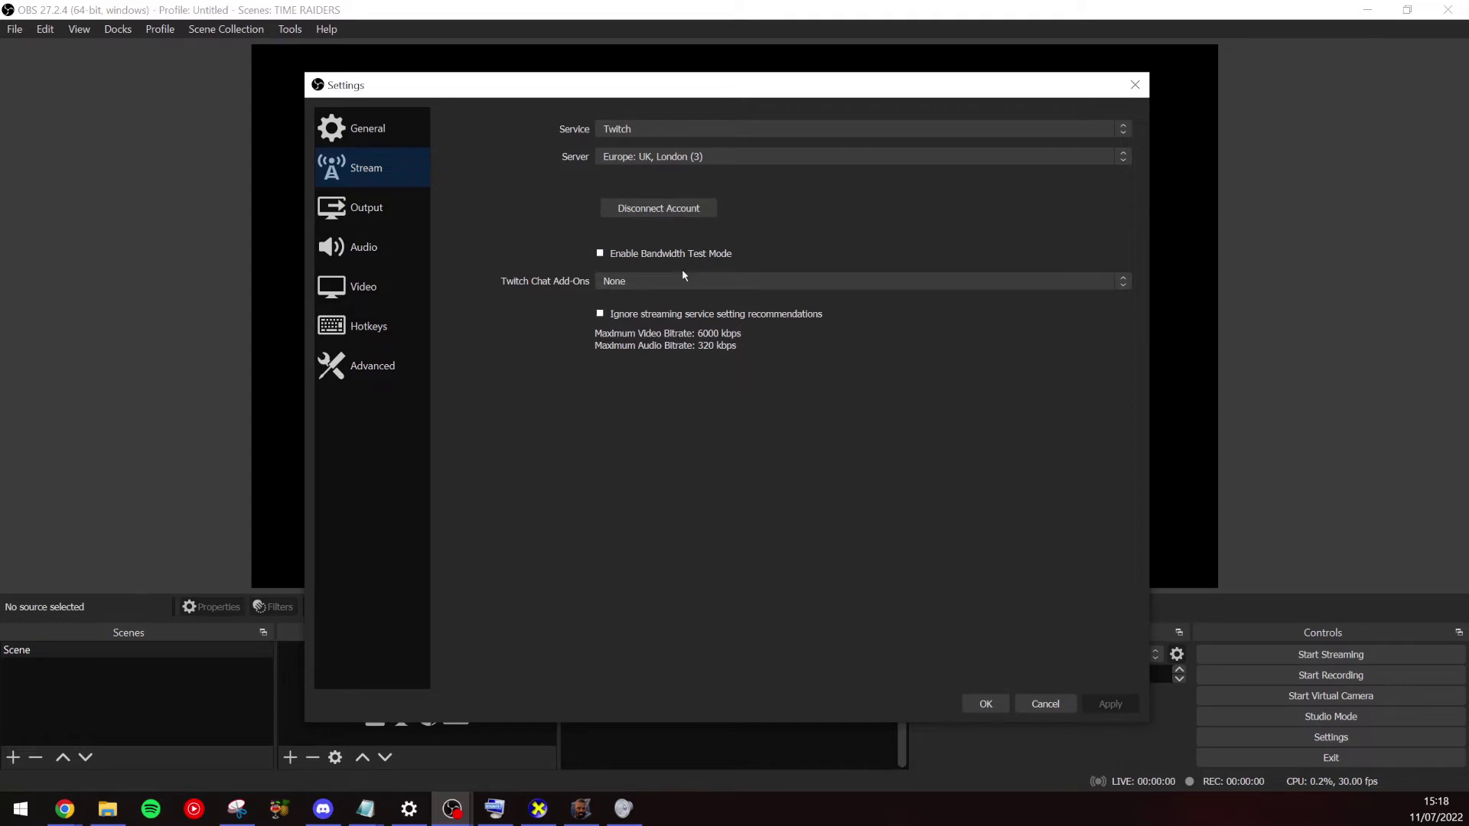
click(601, 255)
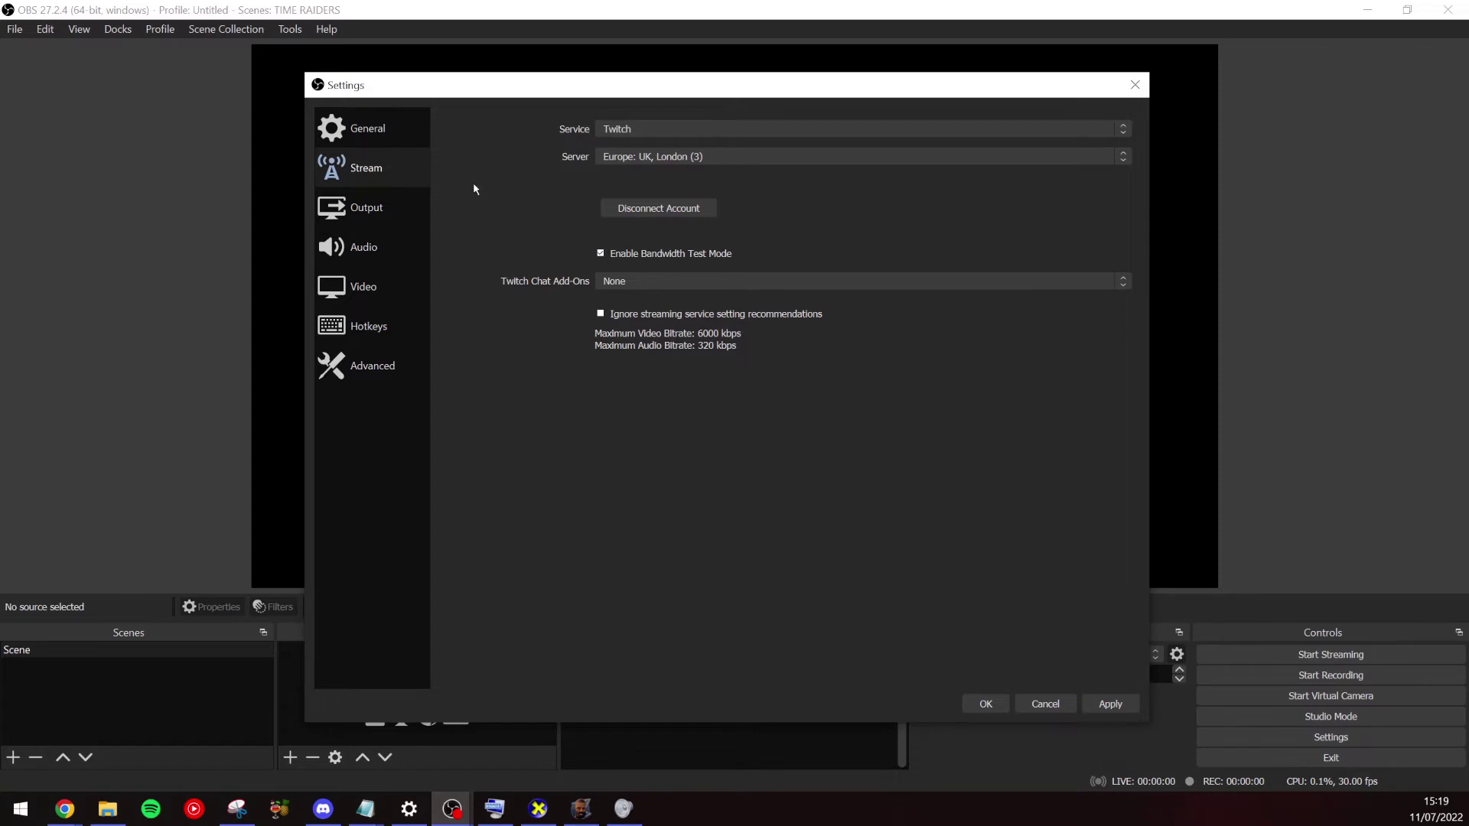
Examine the streaming output settings, including the video bitrate and the available encoders
click(382, 209)
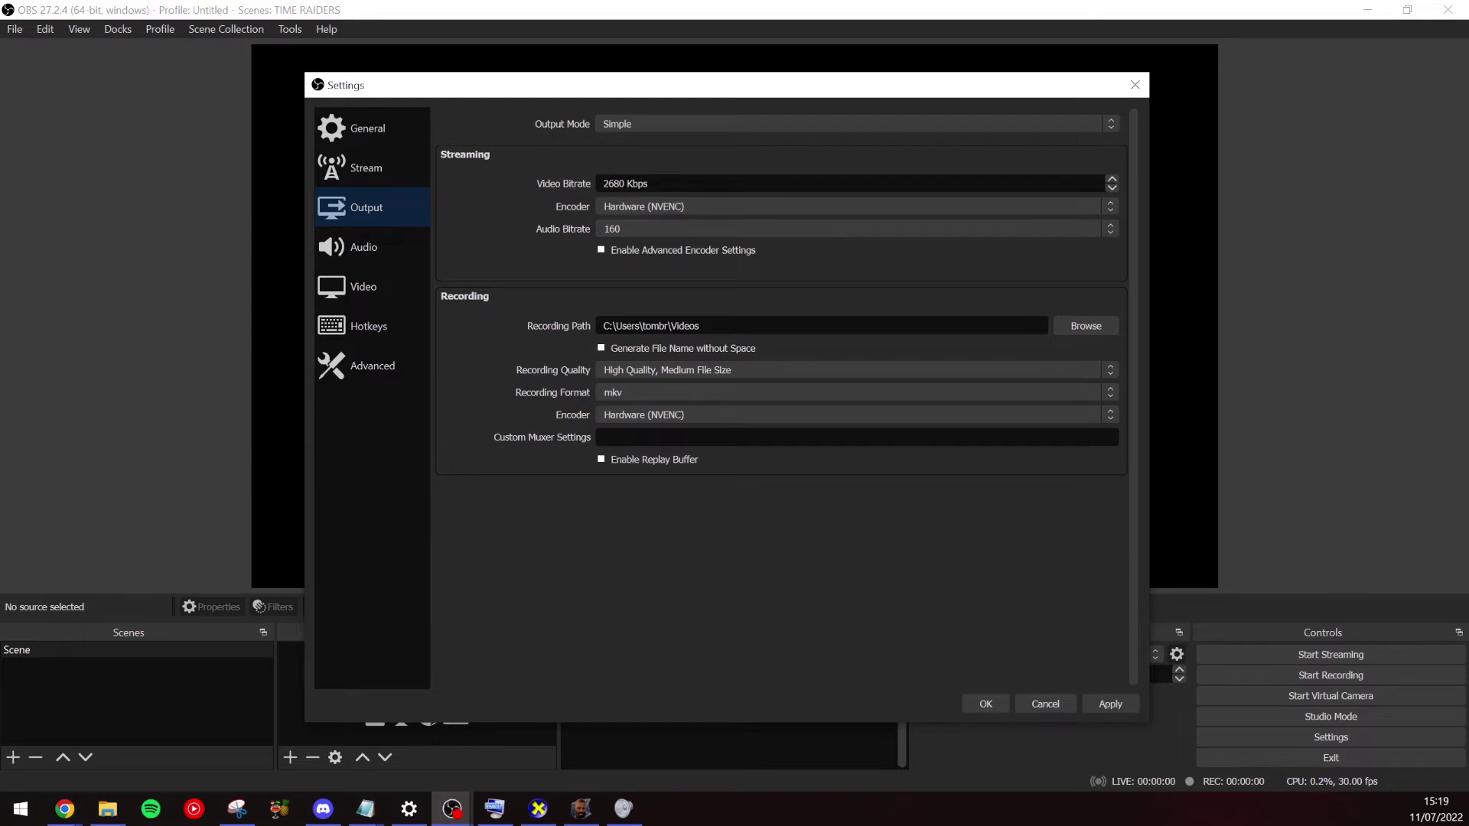
drag(610, 183, 624, 184)
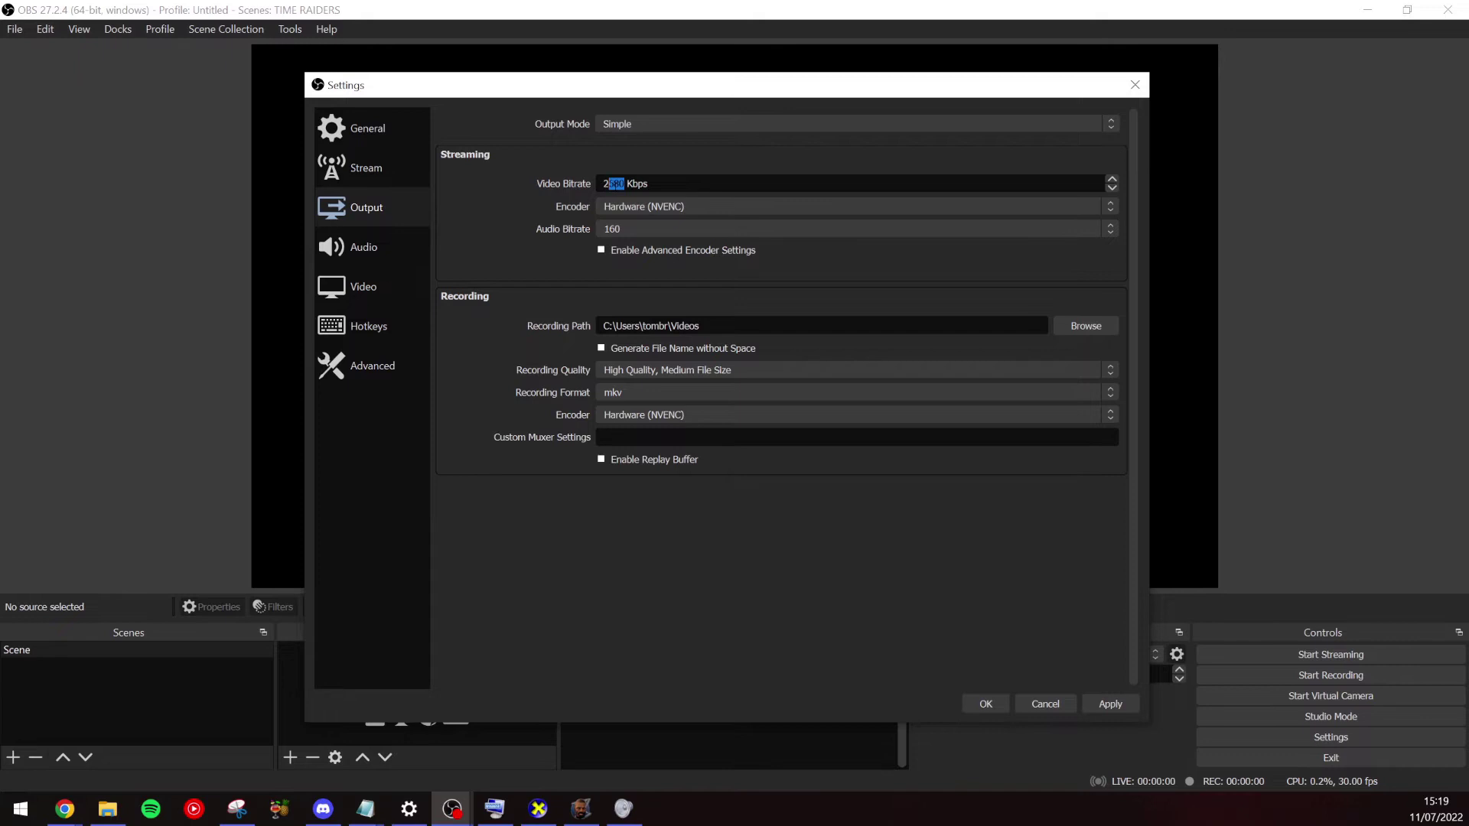
click(614, 183)
drag(624, 184, 609, 183)
click(620, 183)
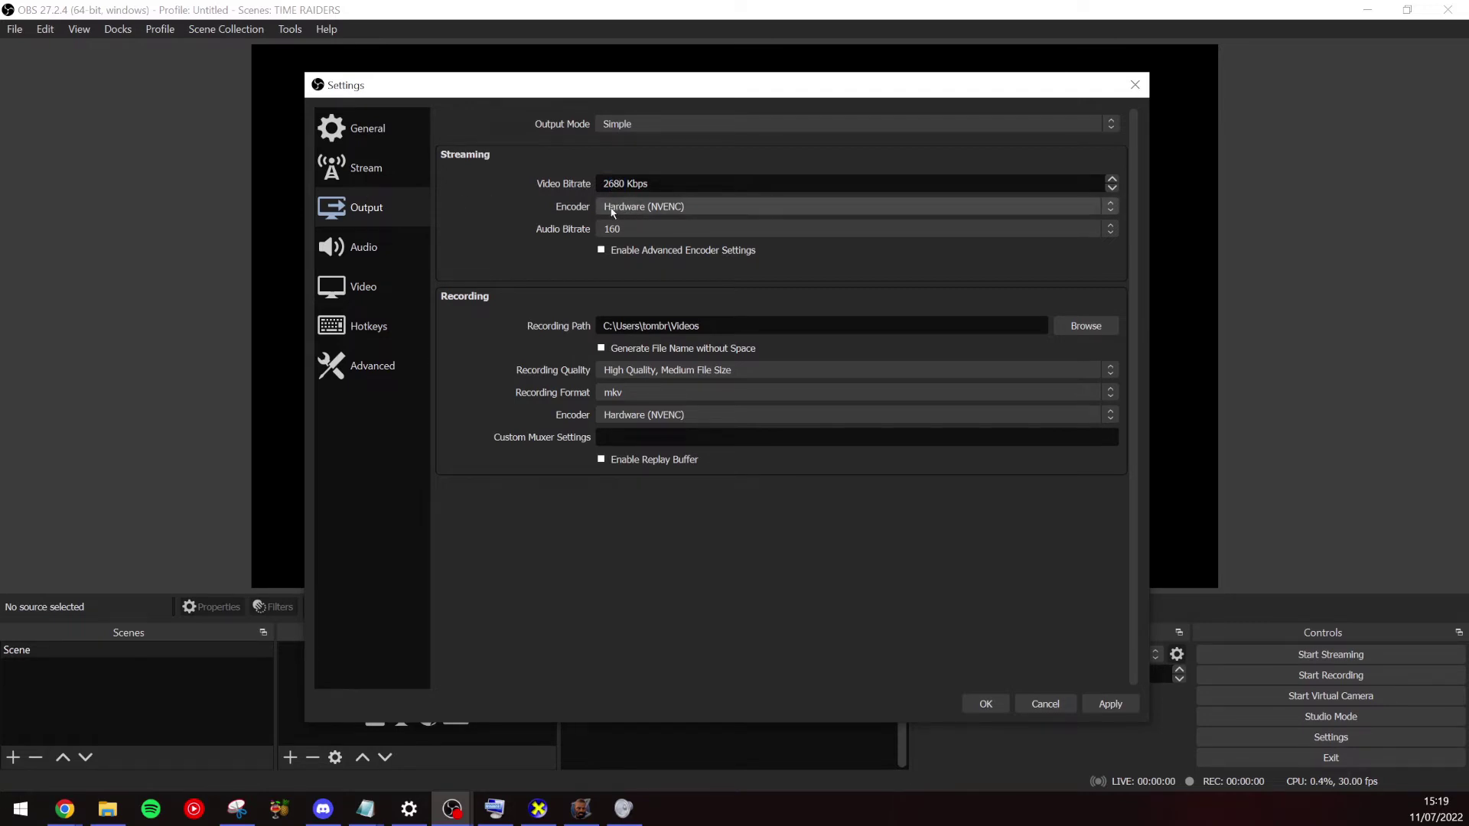
click(621, 207)
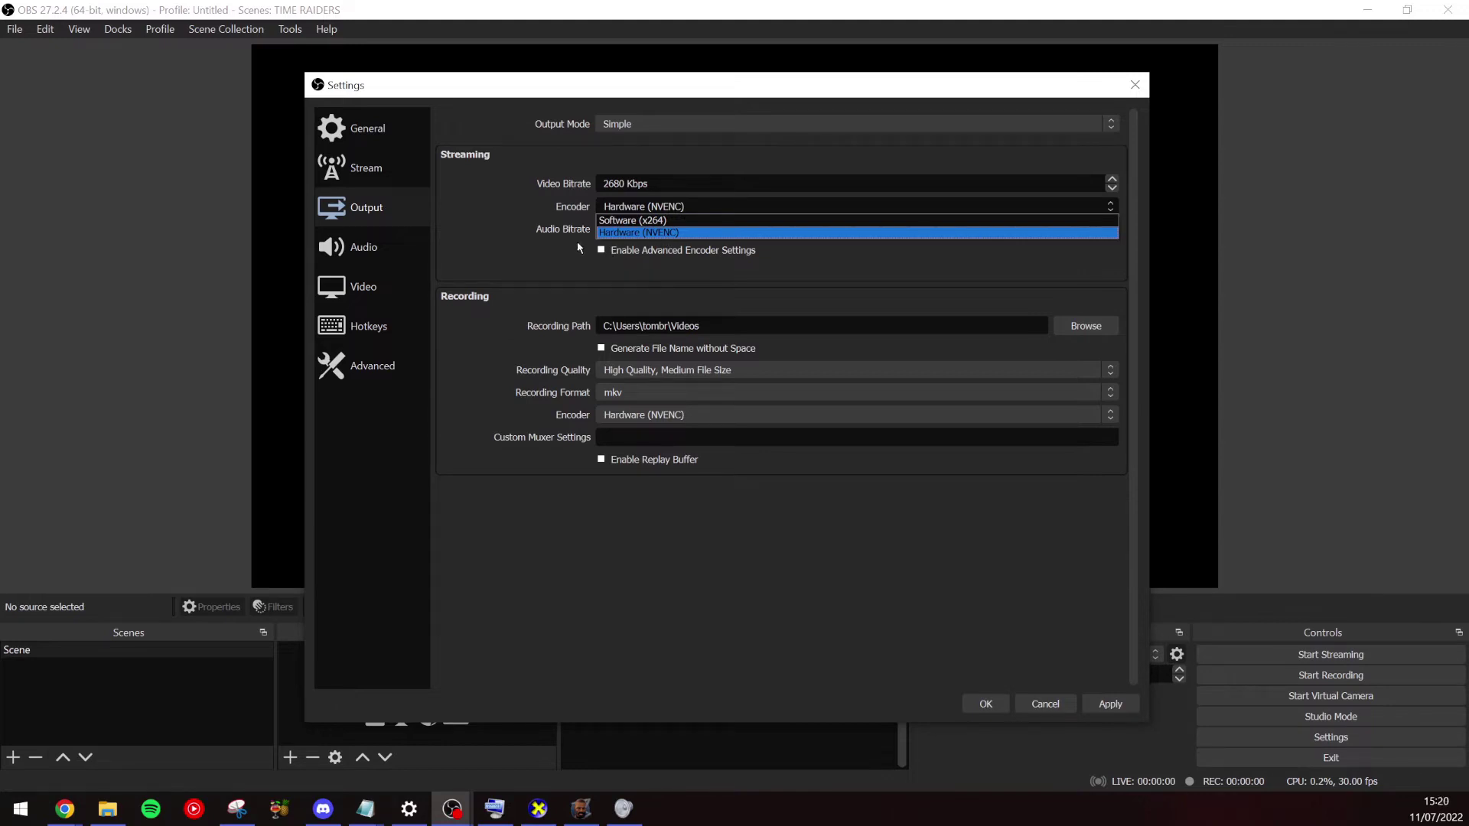
Set Desktop Audio to Headphones (Arctis 7 Game) and choose a microphone device for Mic/Auxiliary Audio
click(365, 255)
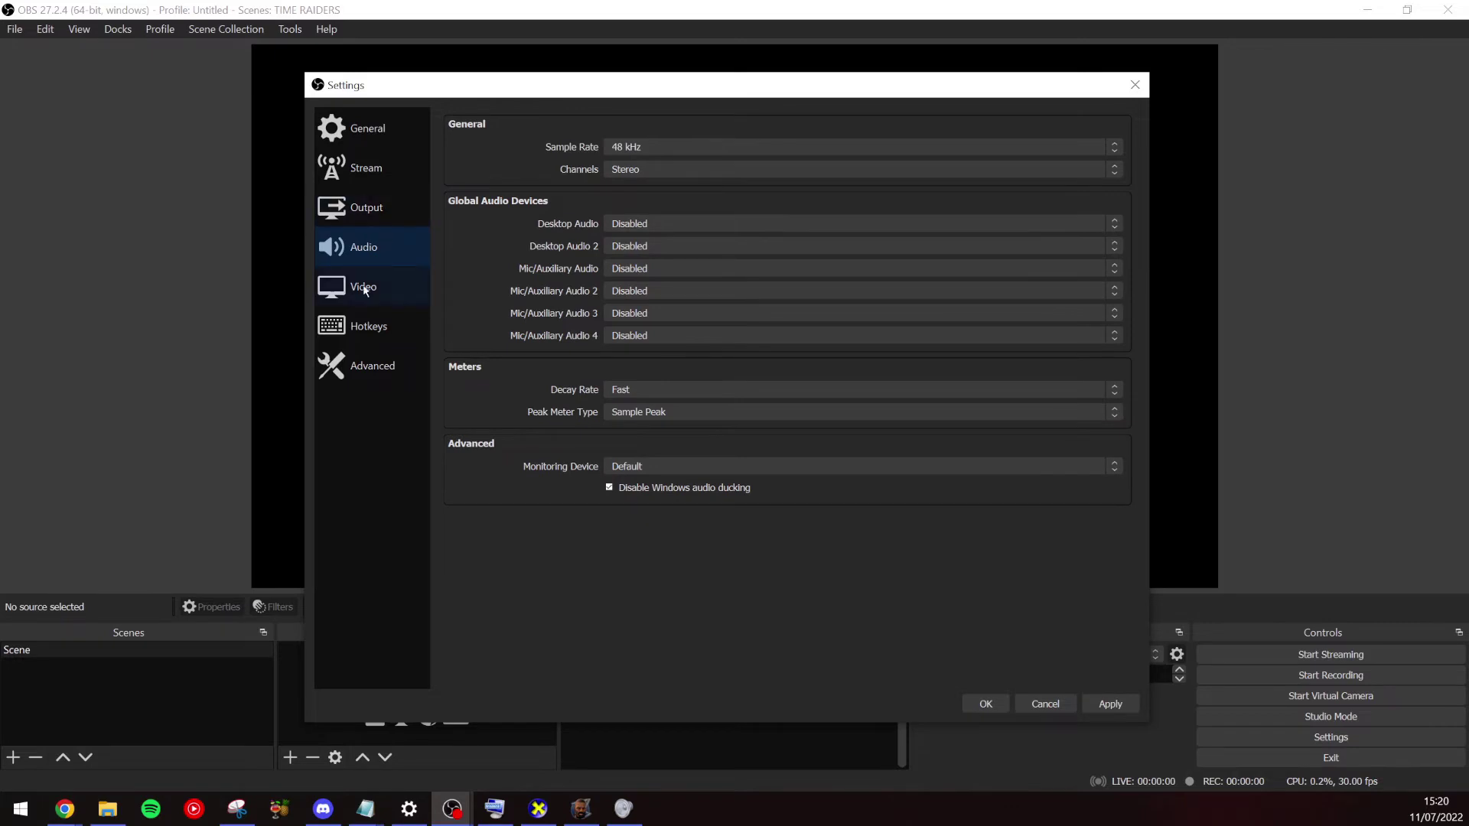
click(655, 222)
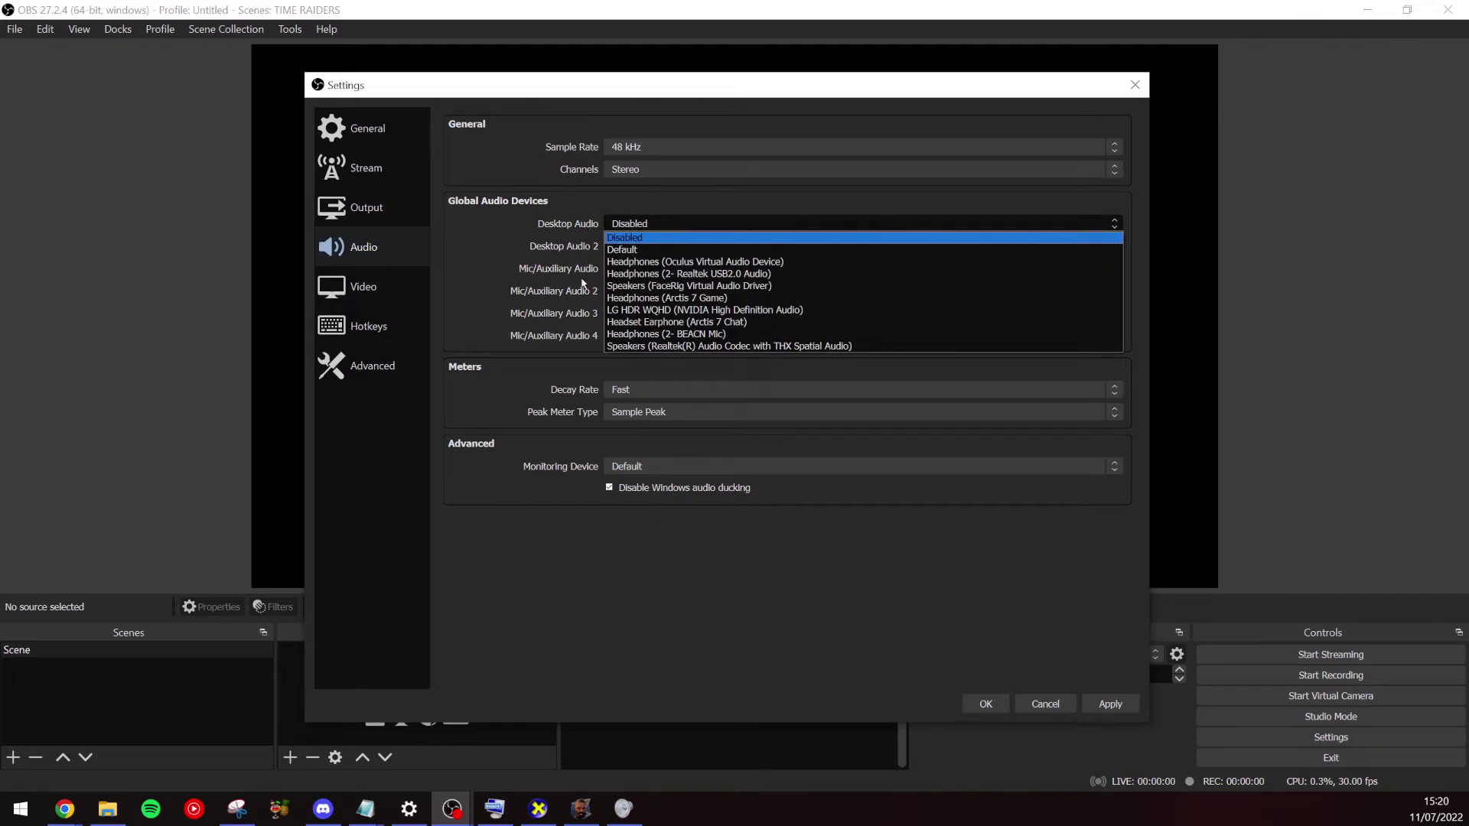
click(656, 297)
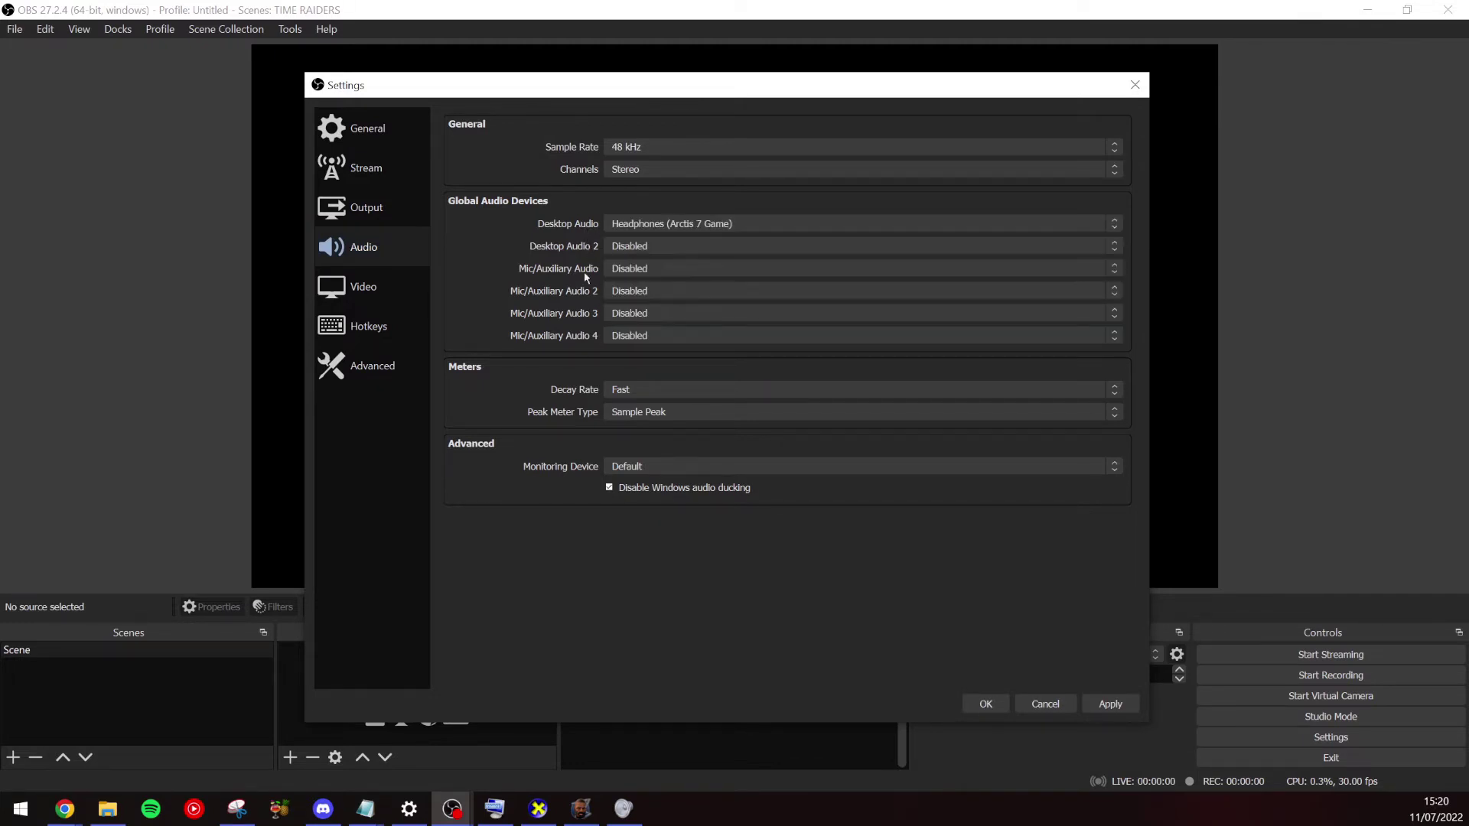
click(633, 269)
click(652, 305)
Review the video, hotkey and advanced settings, including process priority, renderer, stream delay and network options
click(384, 281)
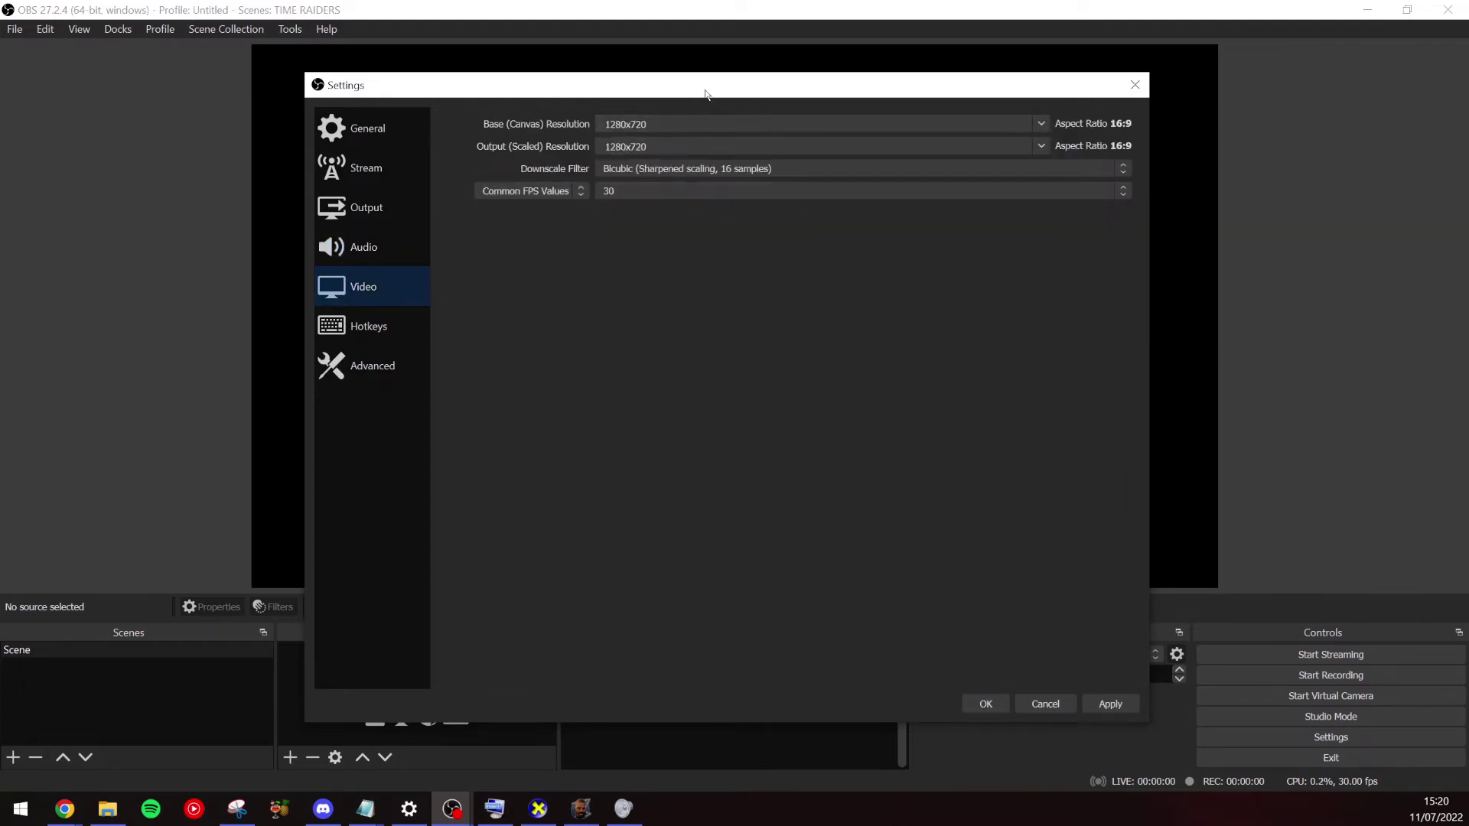
click(377, 332)
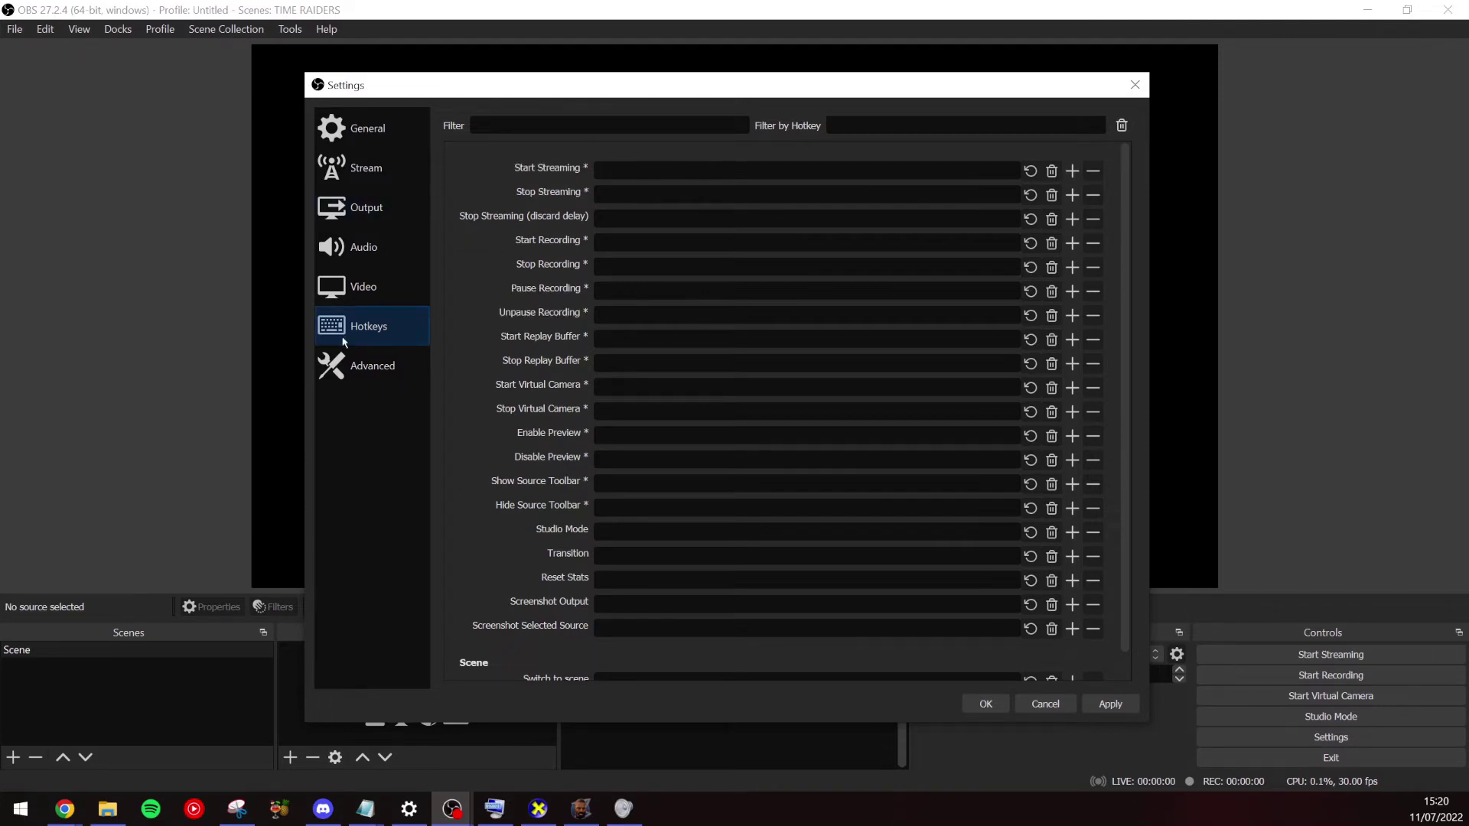
click(373, 369)
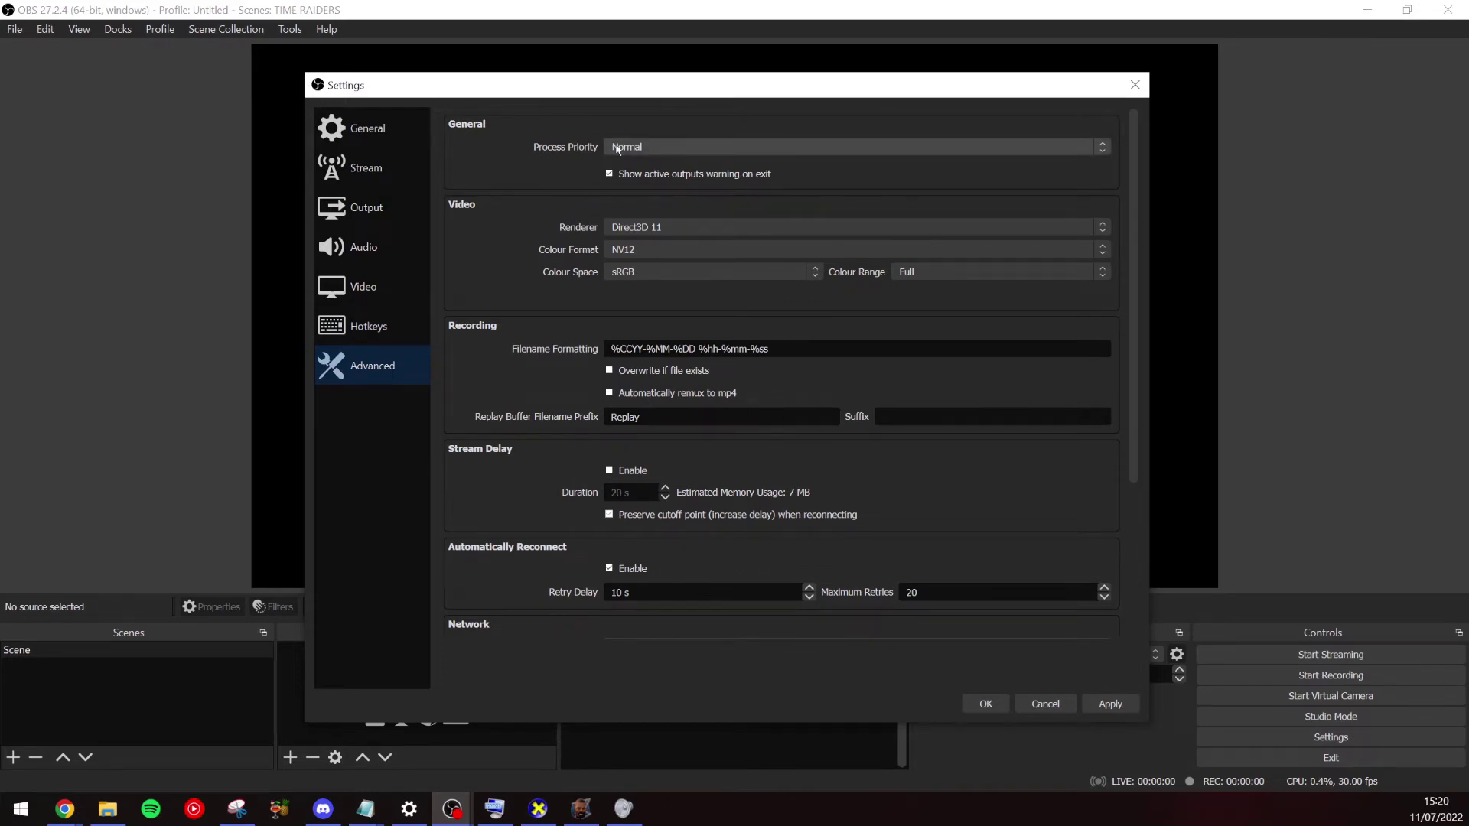
click(624, 146)
click(479, 198)
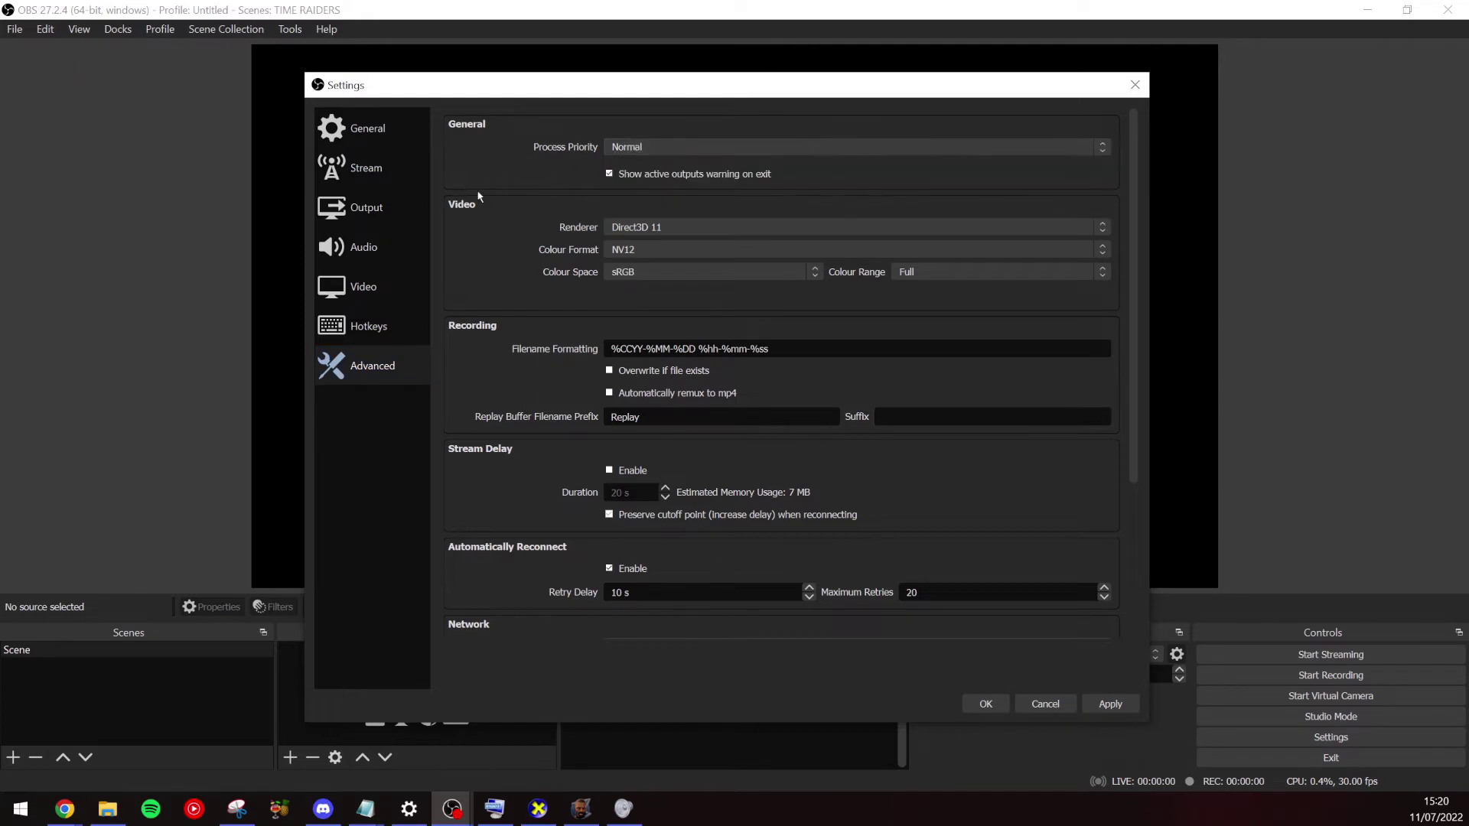
click(651, 228)
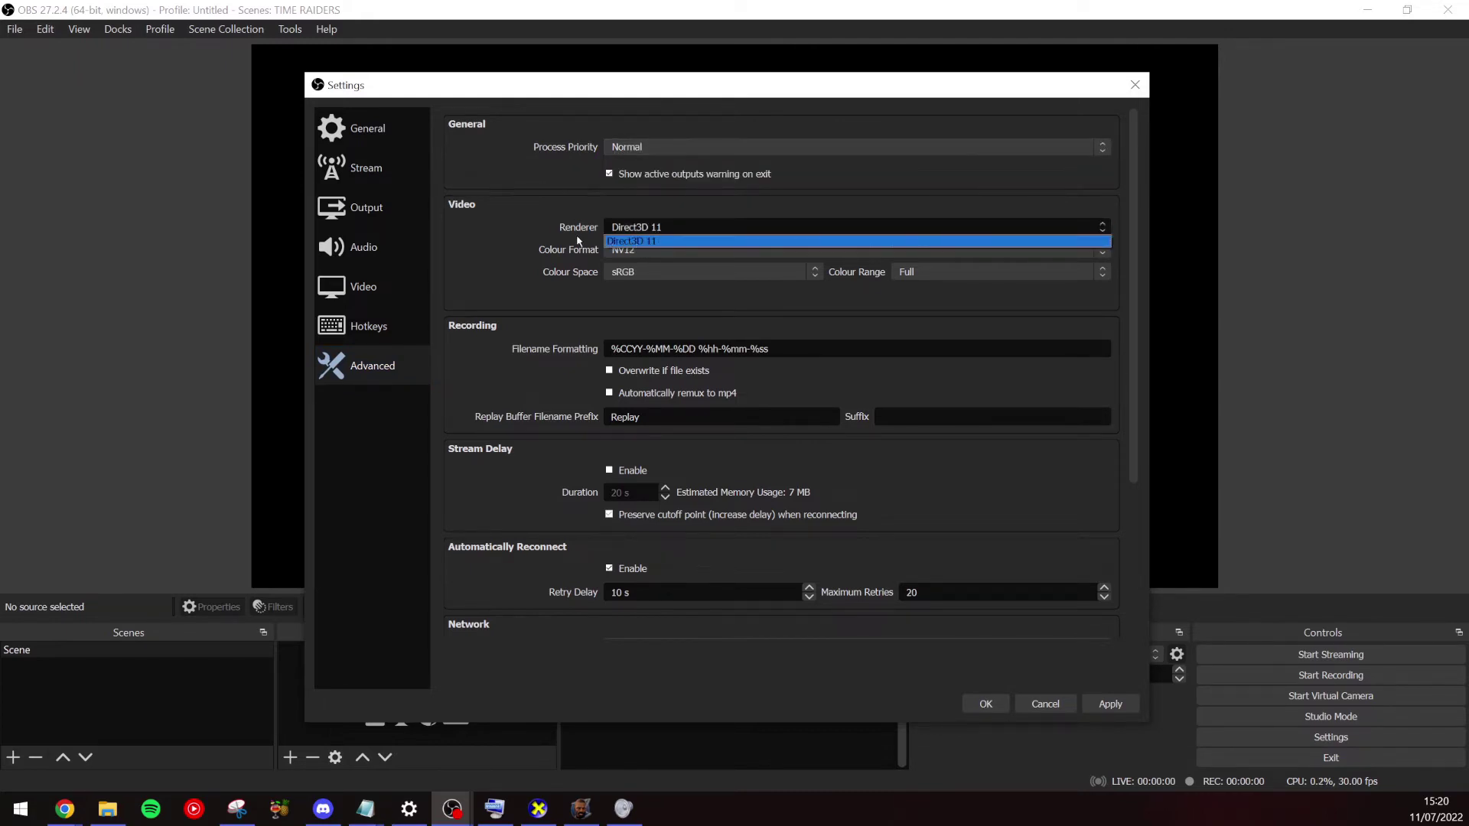
click(514, 211)
scroll(523, 311, down, 5)
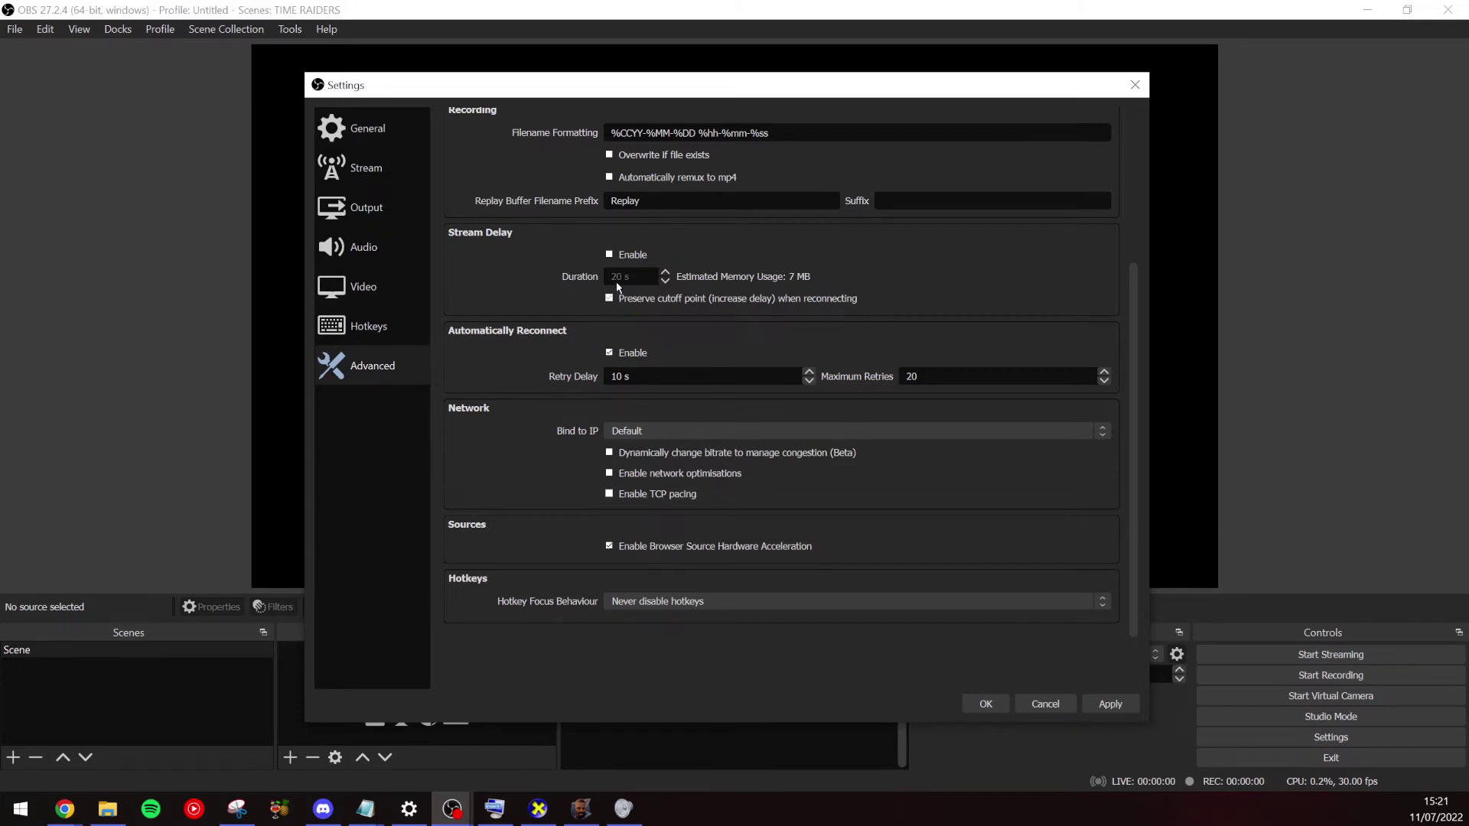
Save the settings and enlarge the area of docks below the preview
click(986, 704)
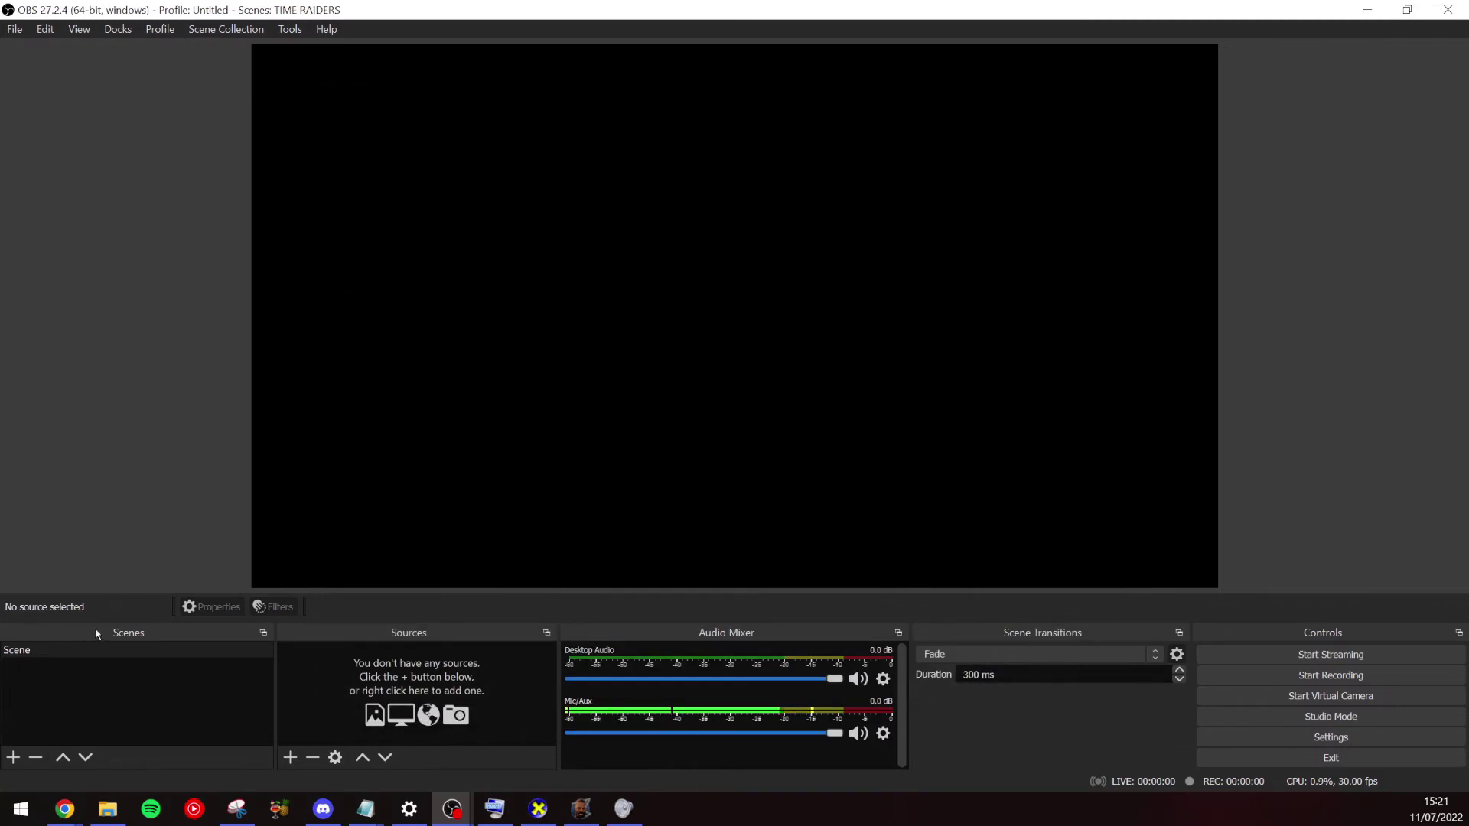
drag(107, 619, 96, 488)
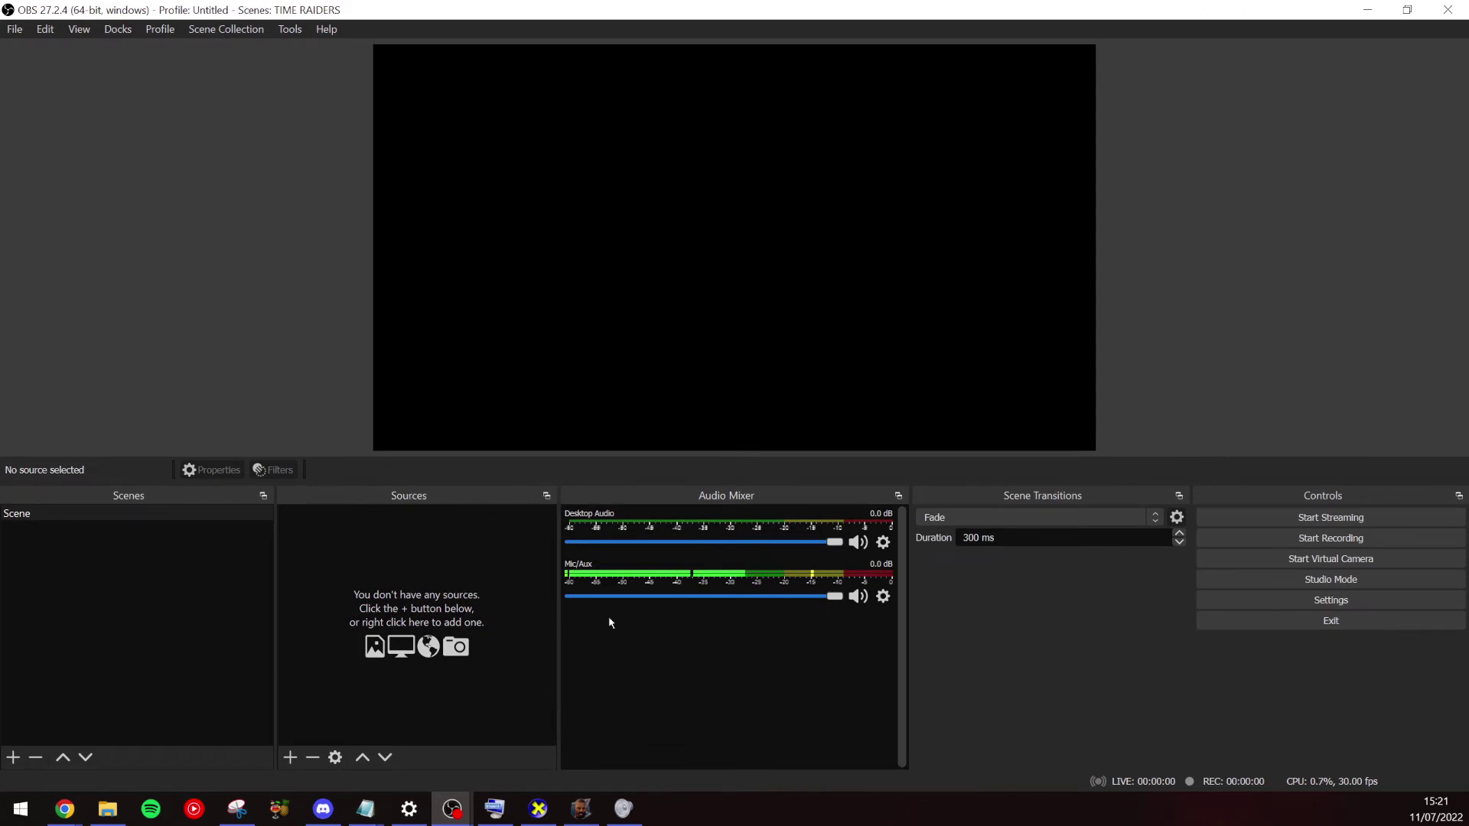
Rename the default scene to "in game"
drag(833, 596, 880, 604)
click(29, 515)
right_click(30, 516)
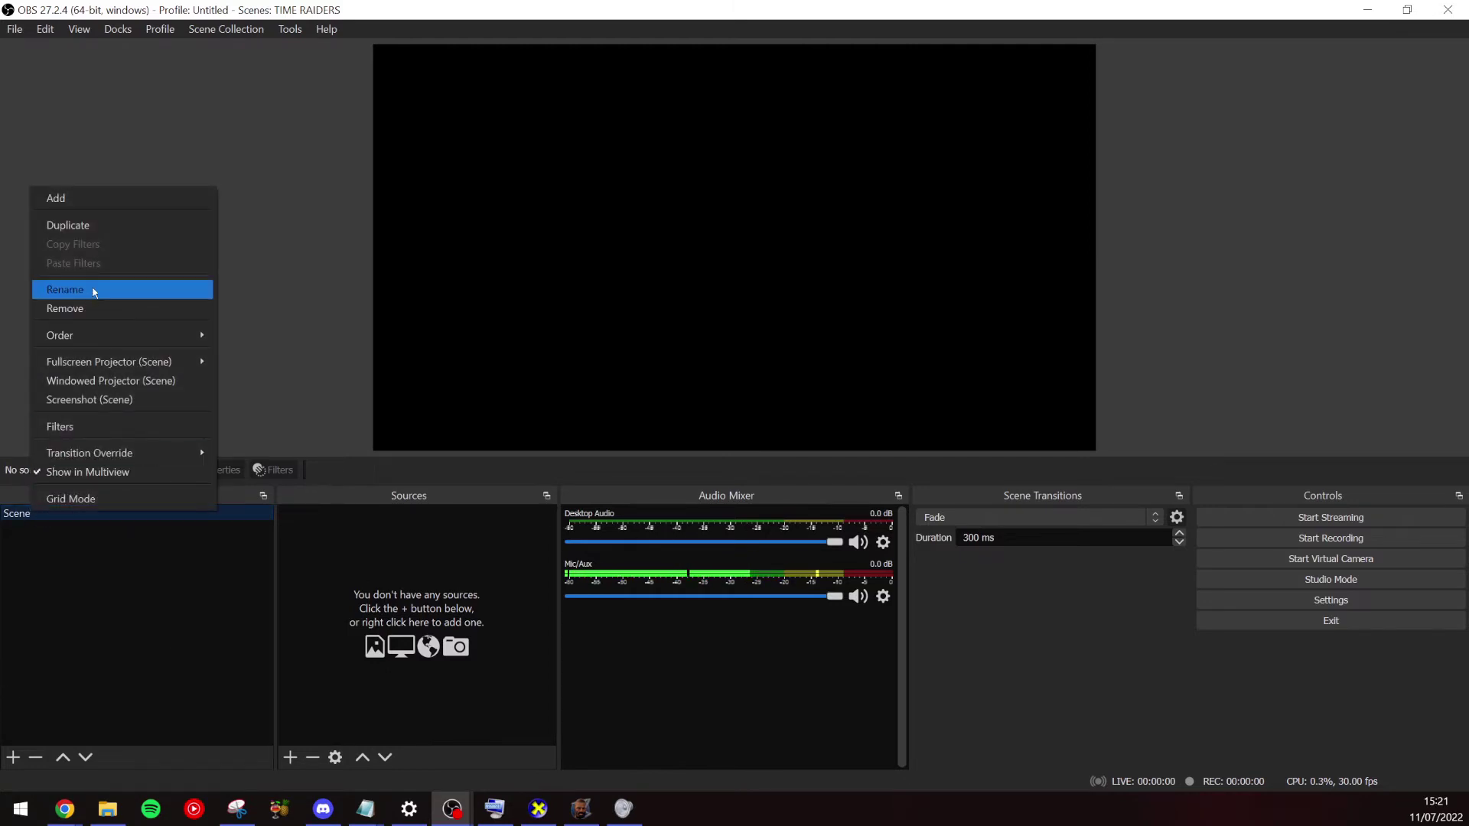
click(65, 289)
text(in)
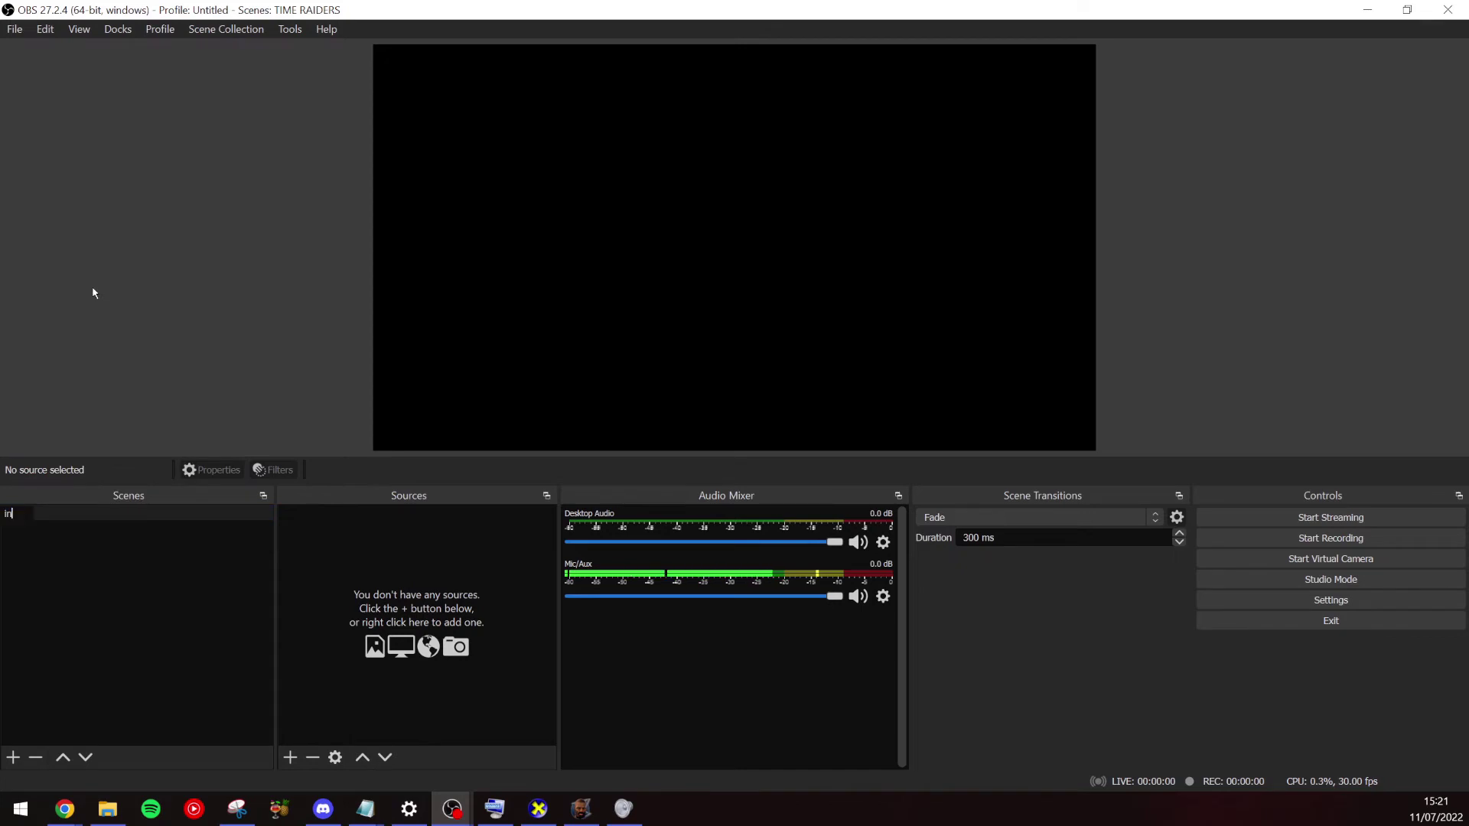
text( game)
key(Return)
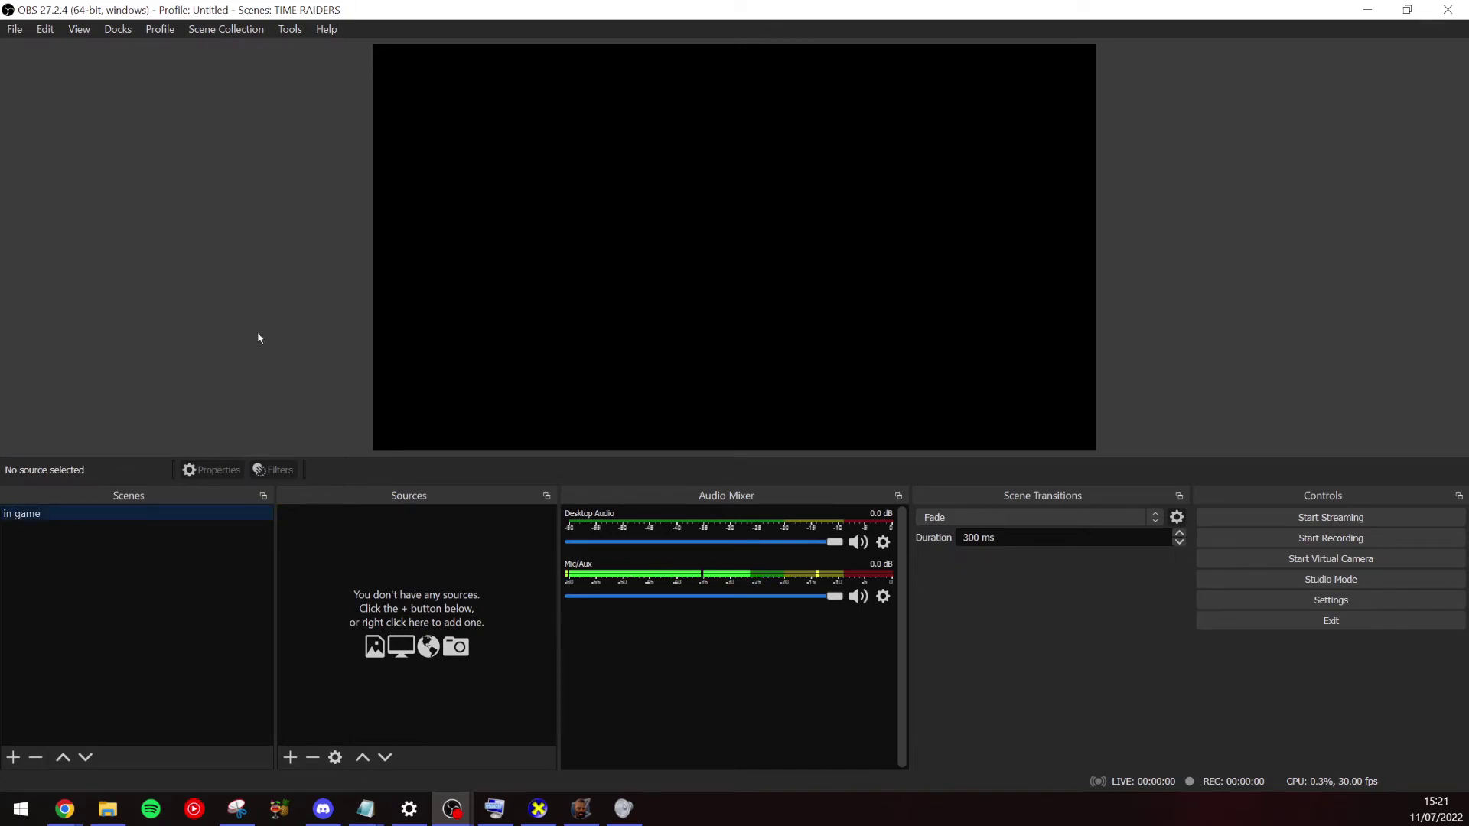
Add a new Game Capture source named "time raiders" to the in game scene
click(289, 758)
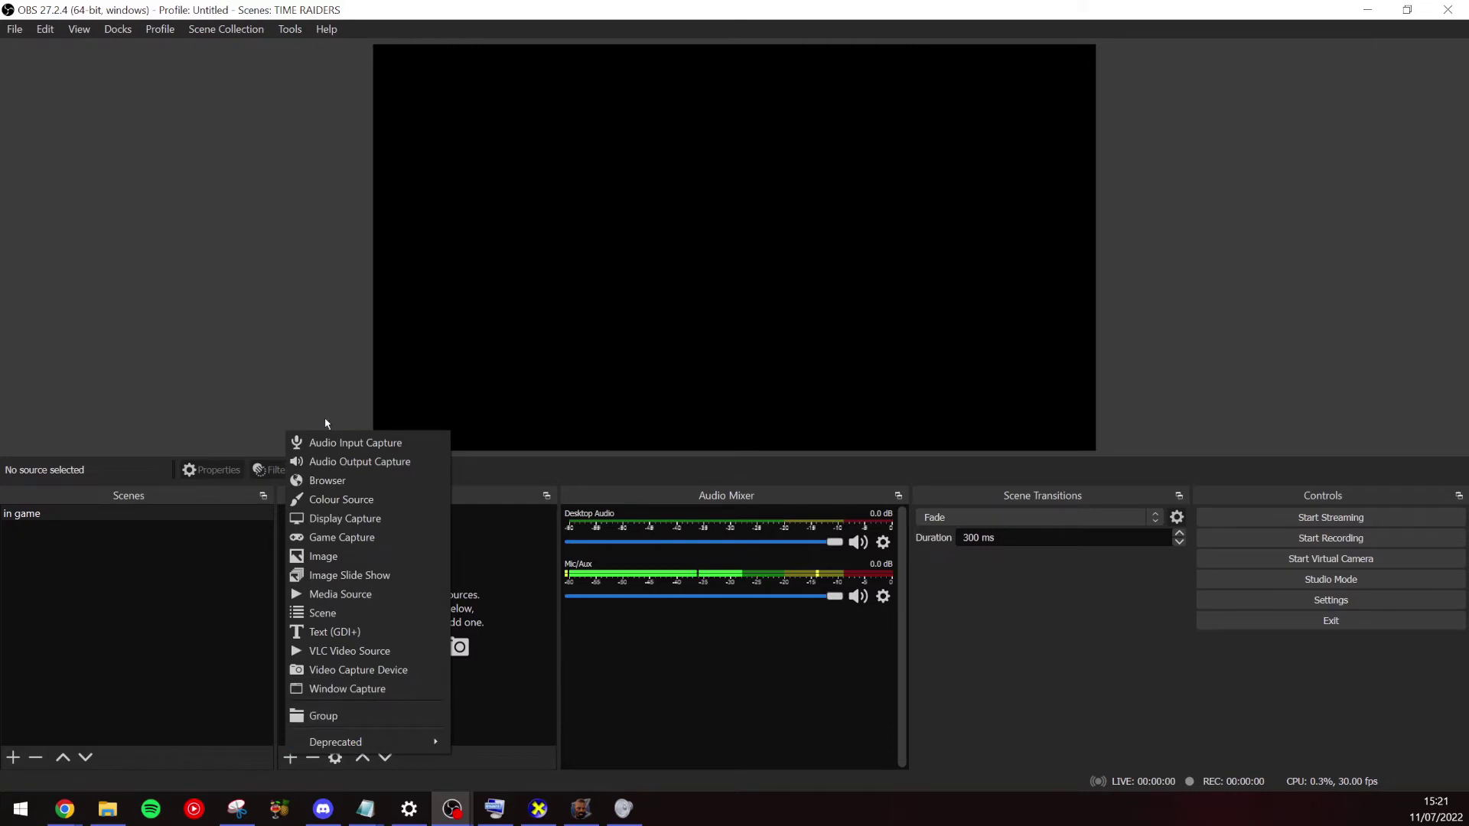
click(322, 540)
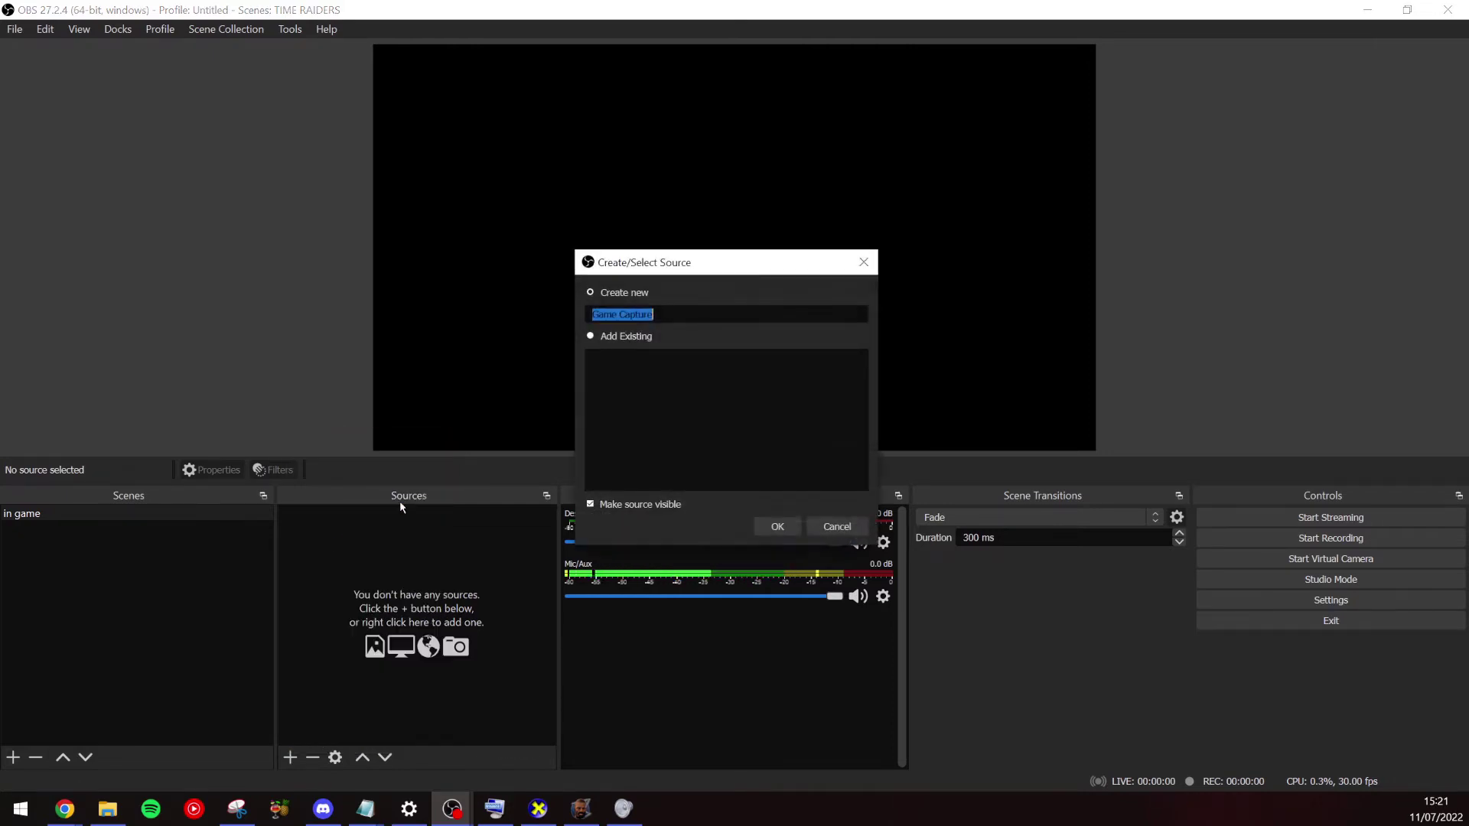
text(time rai)
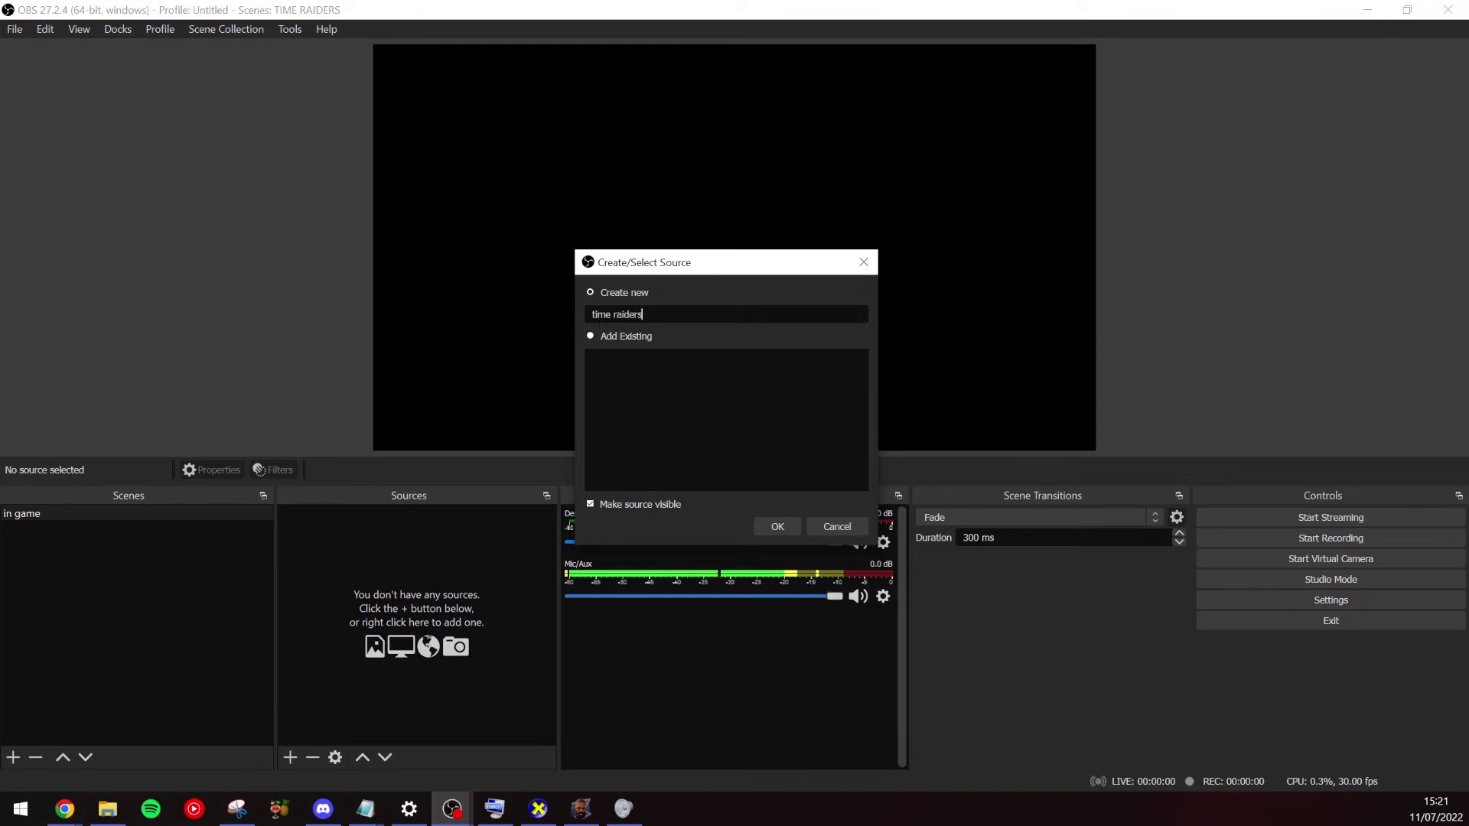
text(ders)
click(775, 527)
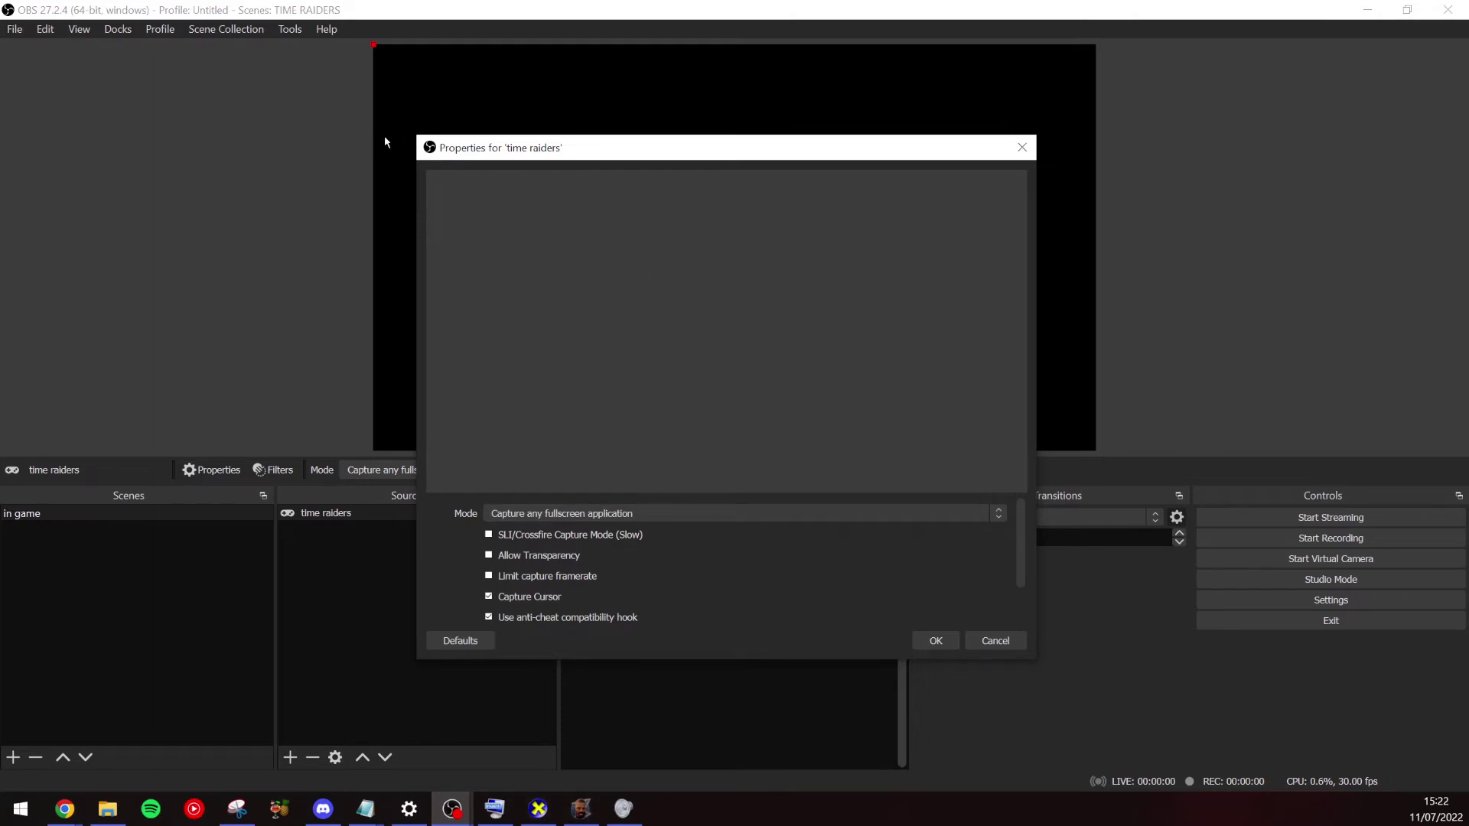
Set the time raiders source to capture a specific window, choosing [TimeRaiders.exe]: Time Raiders, and confirm its properties
click(581, 808)
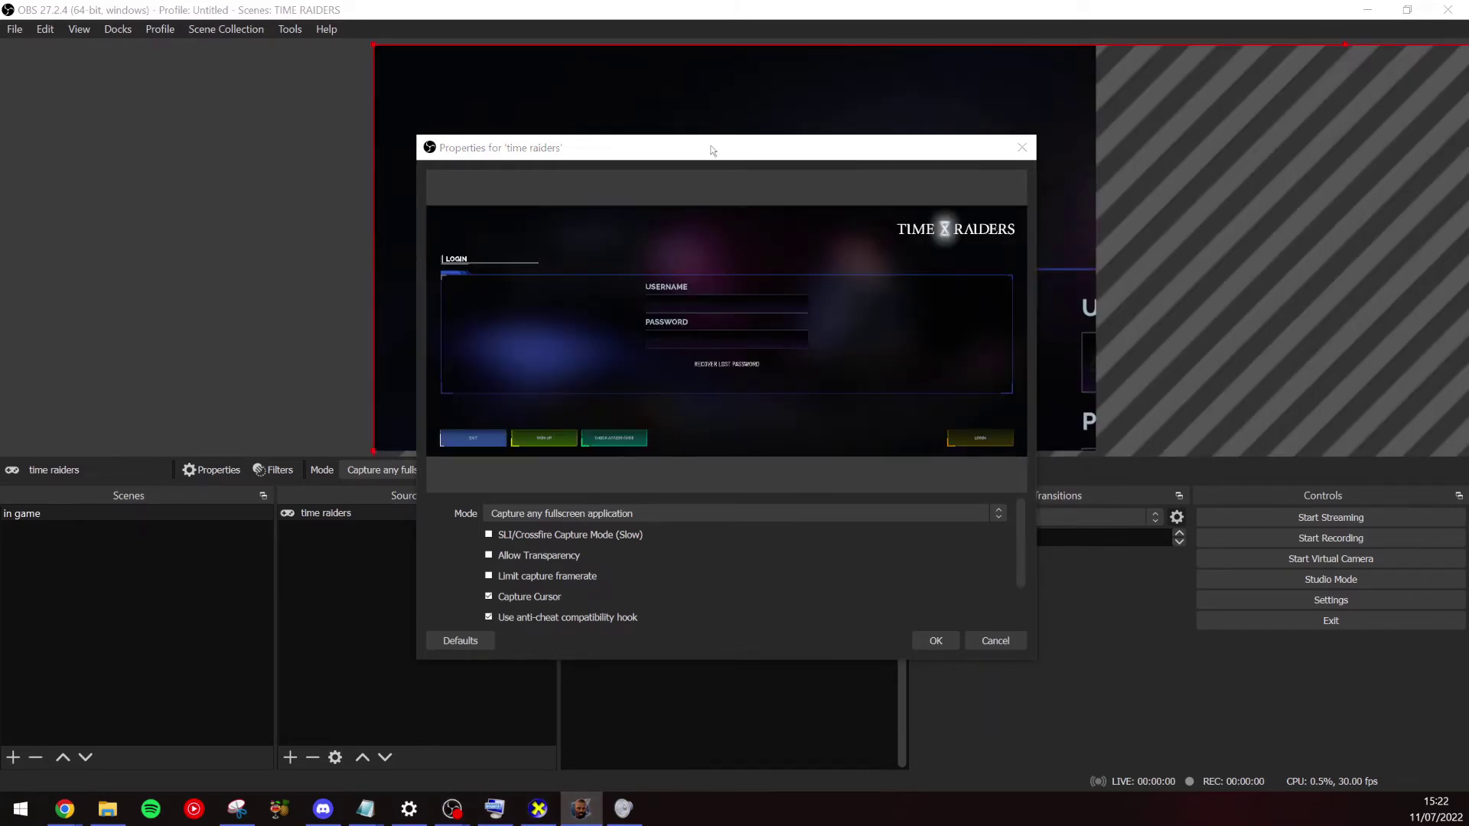
click(706, 176)
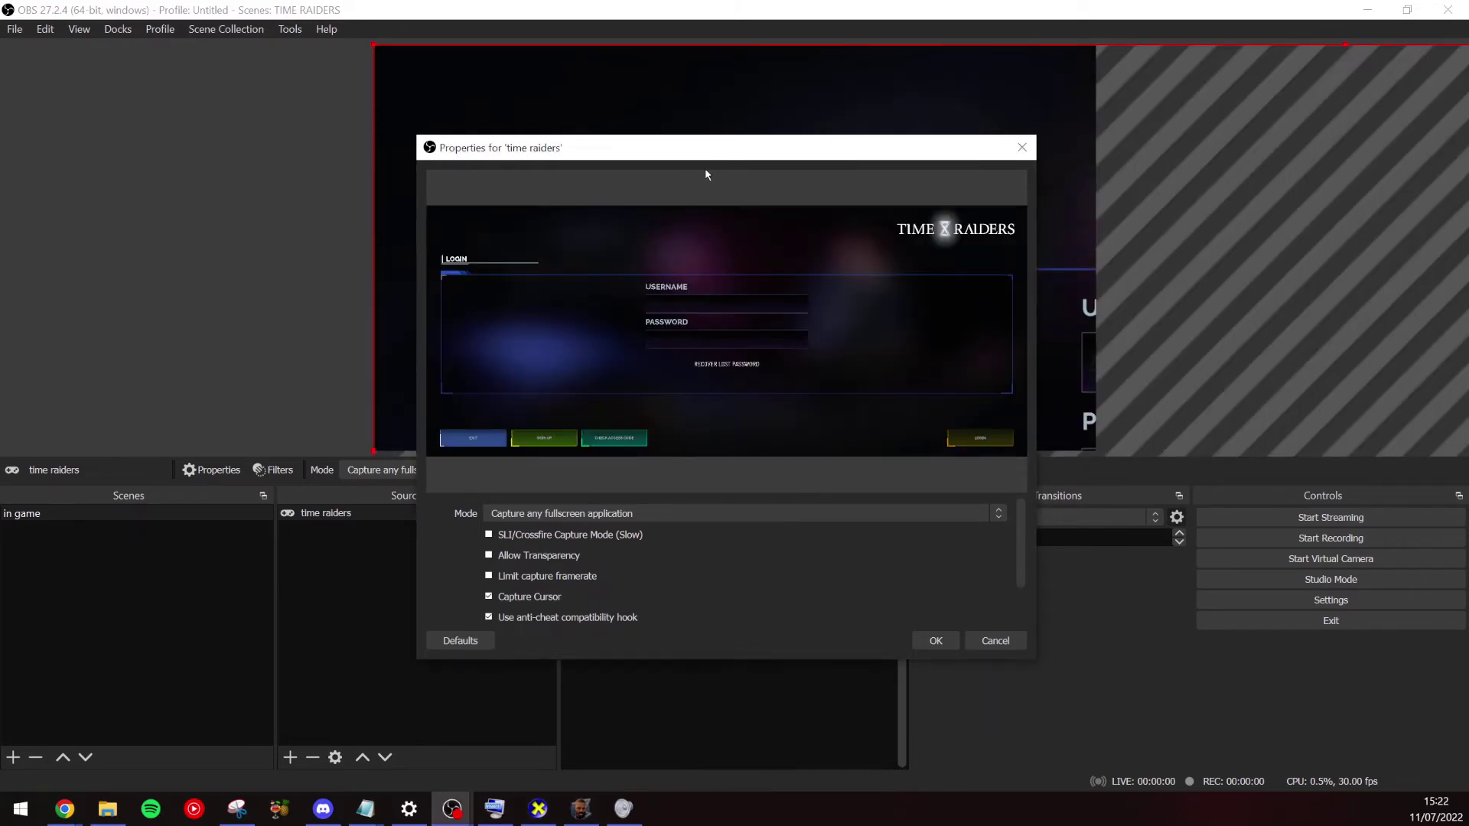
click(656, 513)
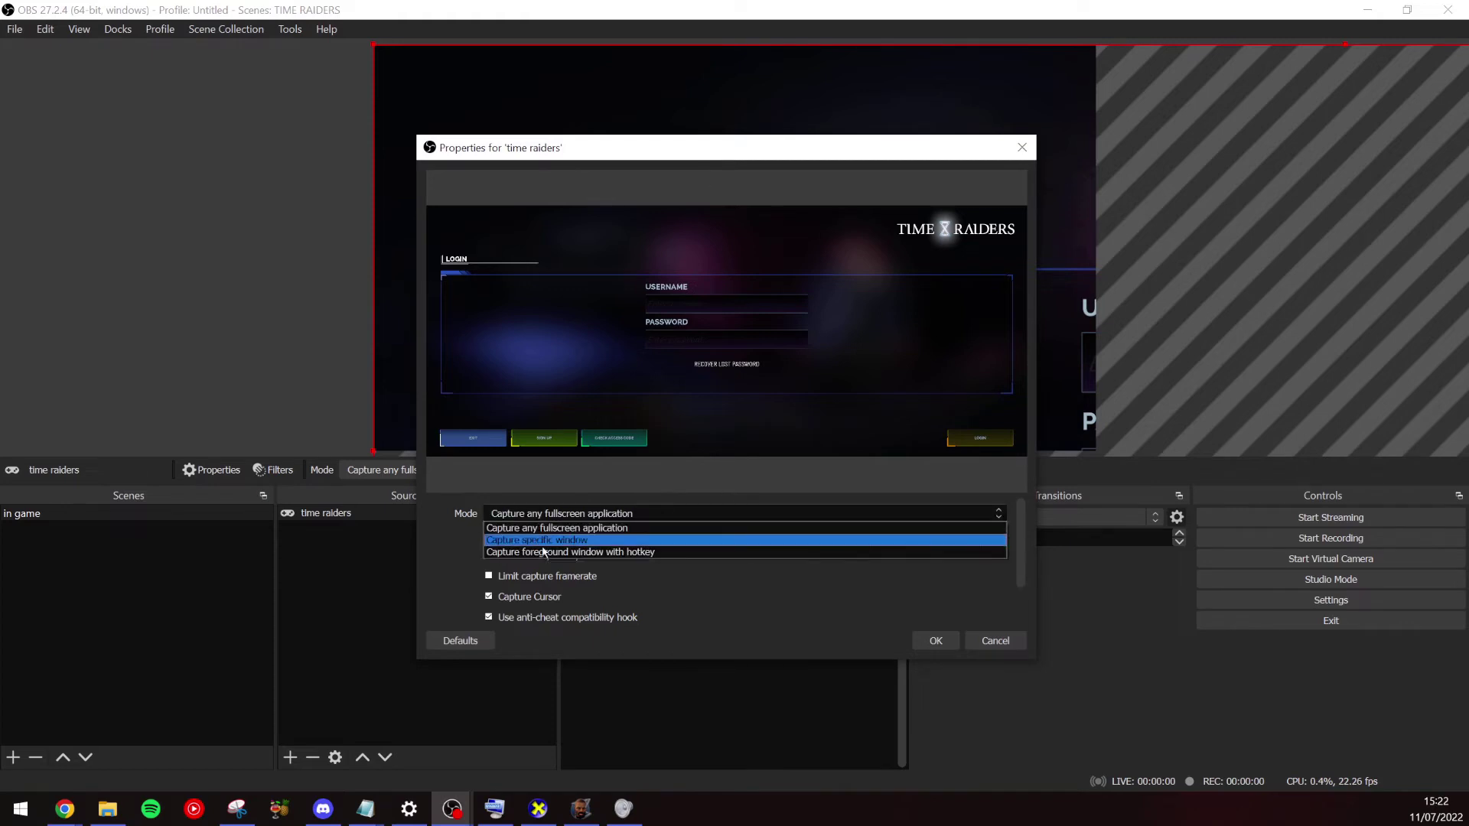
click(567, 535)
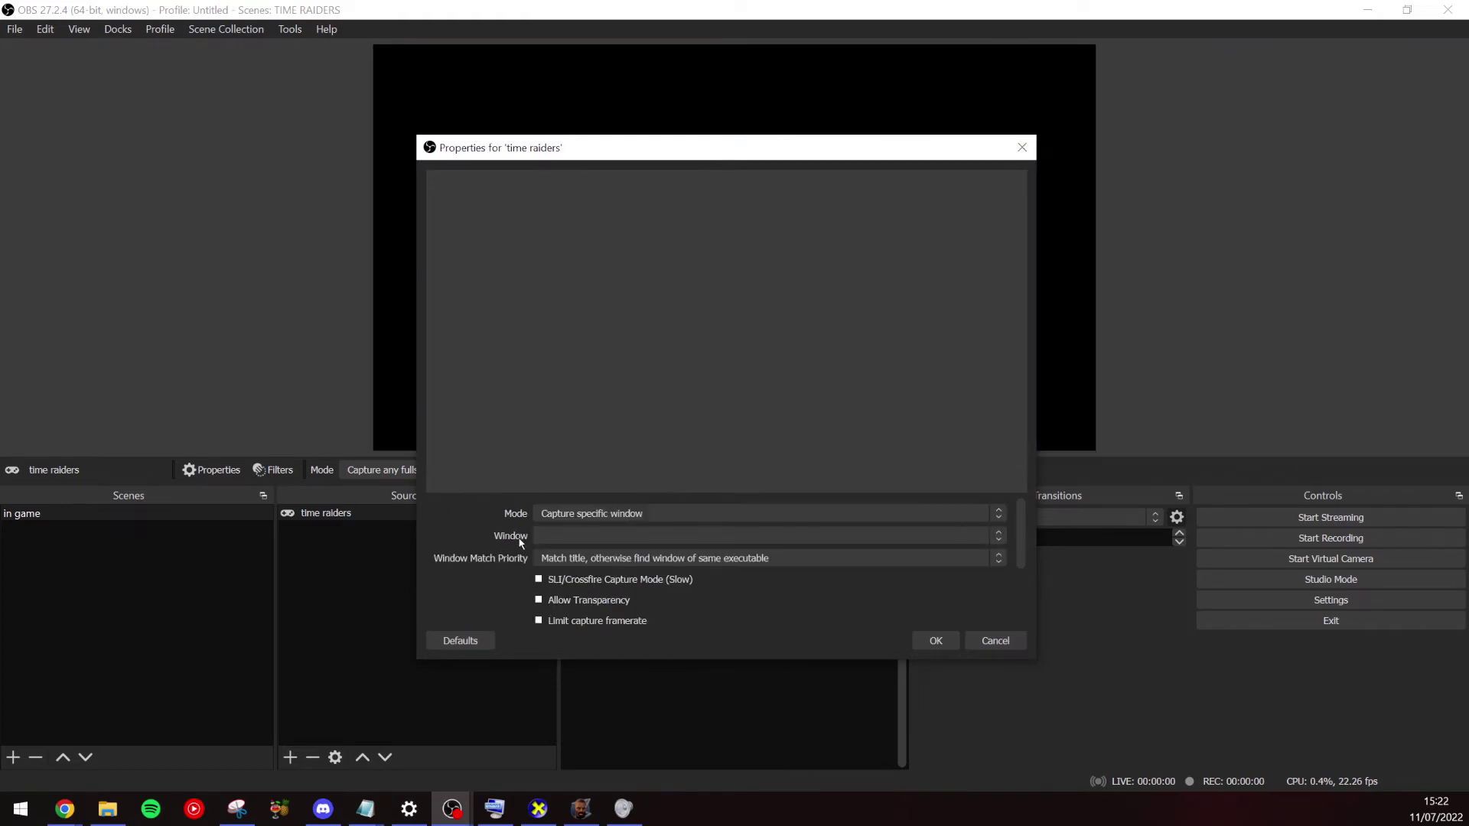
click(593, 543)
click(549, 590)
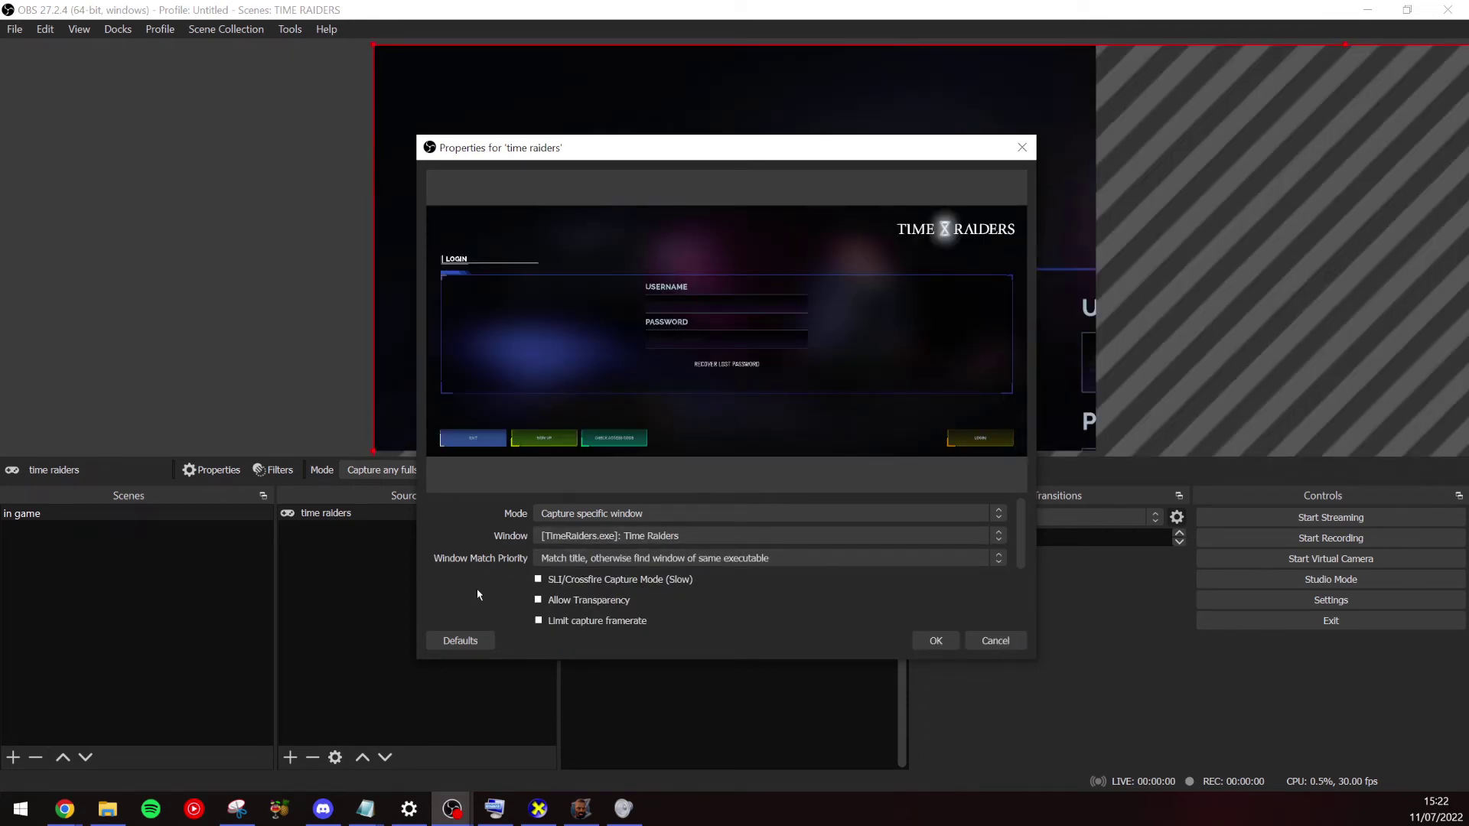
scroll(540, 600, down, 2)
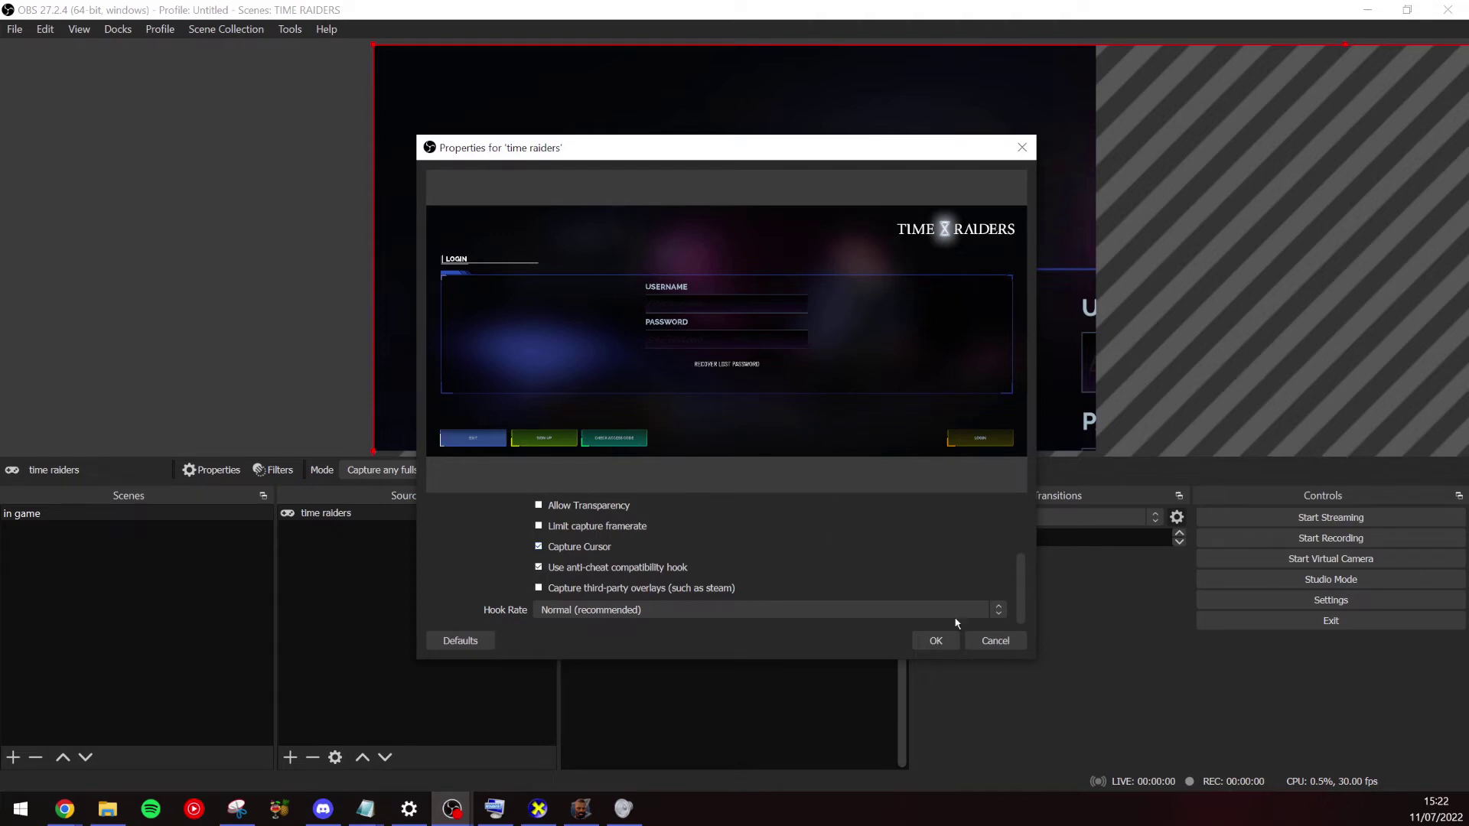
click(936, 642)
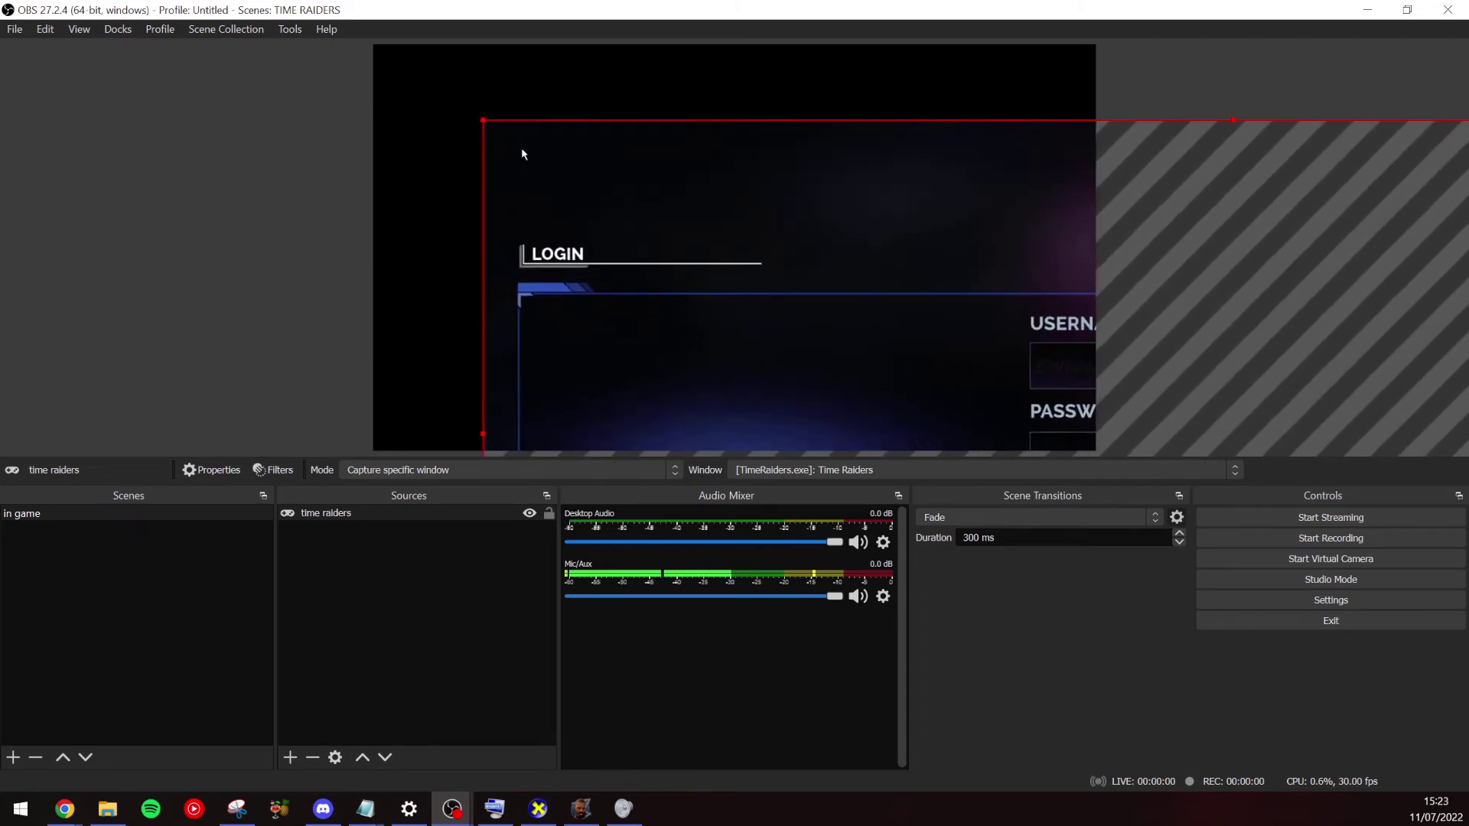
Resize and reposition the time raiders capture in the preview, finishing with the Fit to screen transform
drag(482, 117, 371, 67)
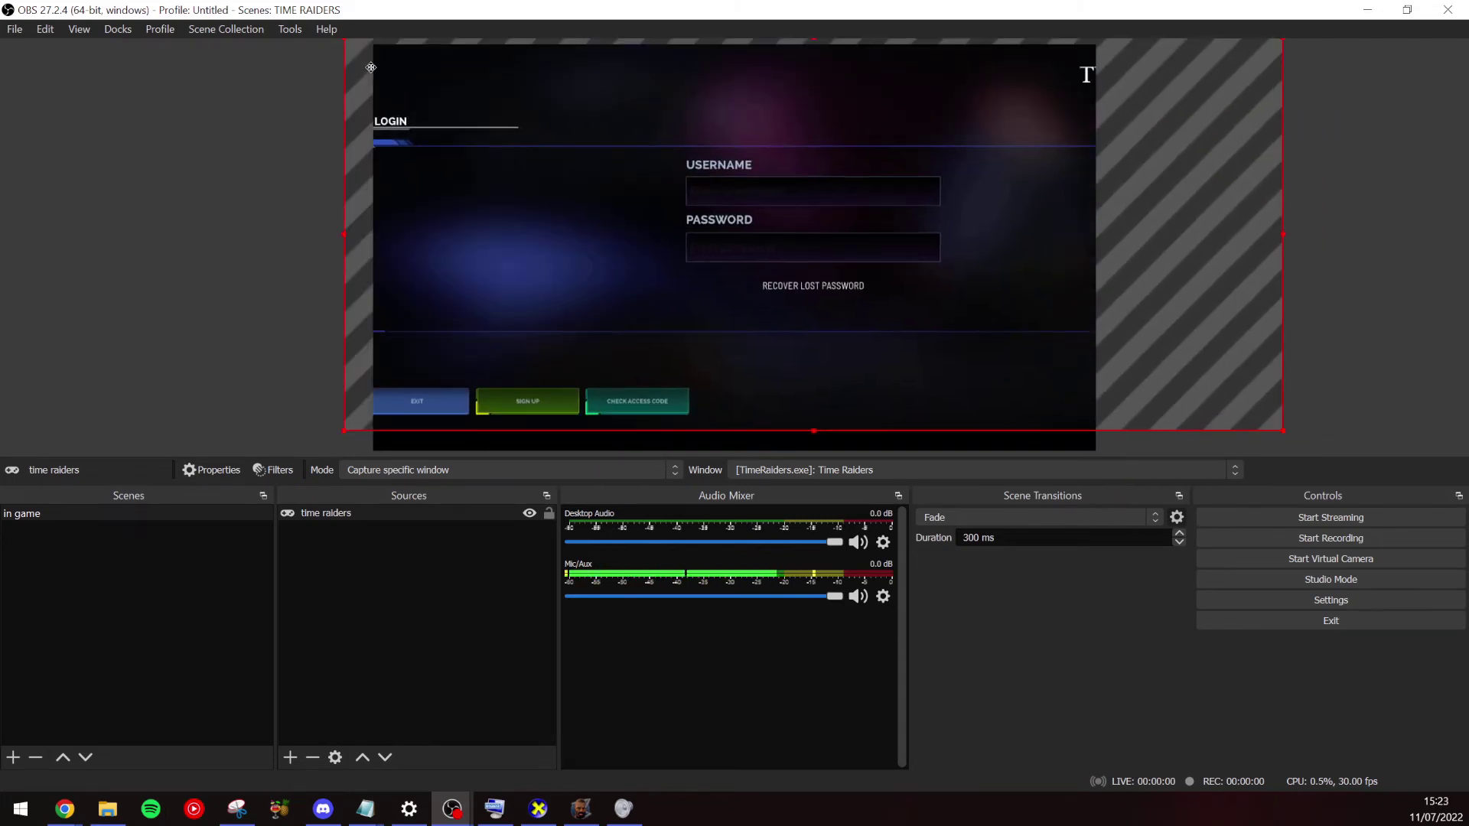
drag(772, 205, 690, 223)
right_click(698, 214)
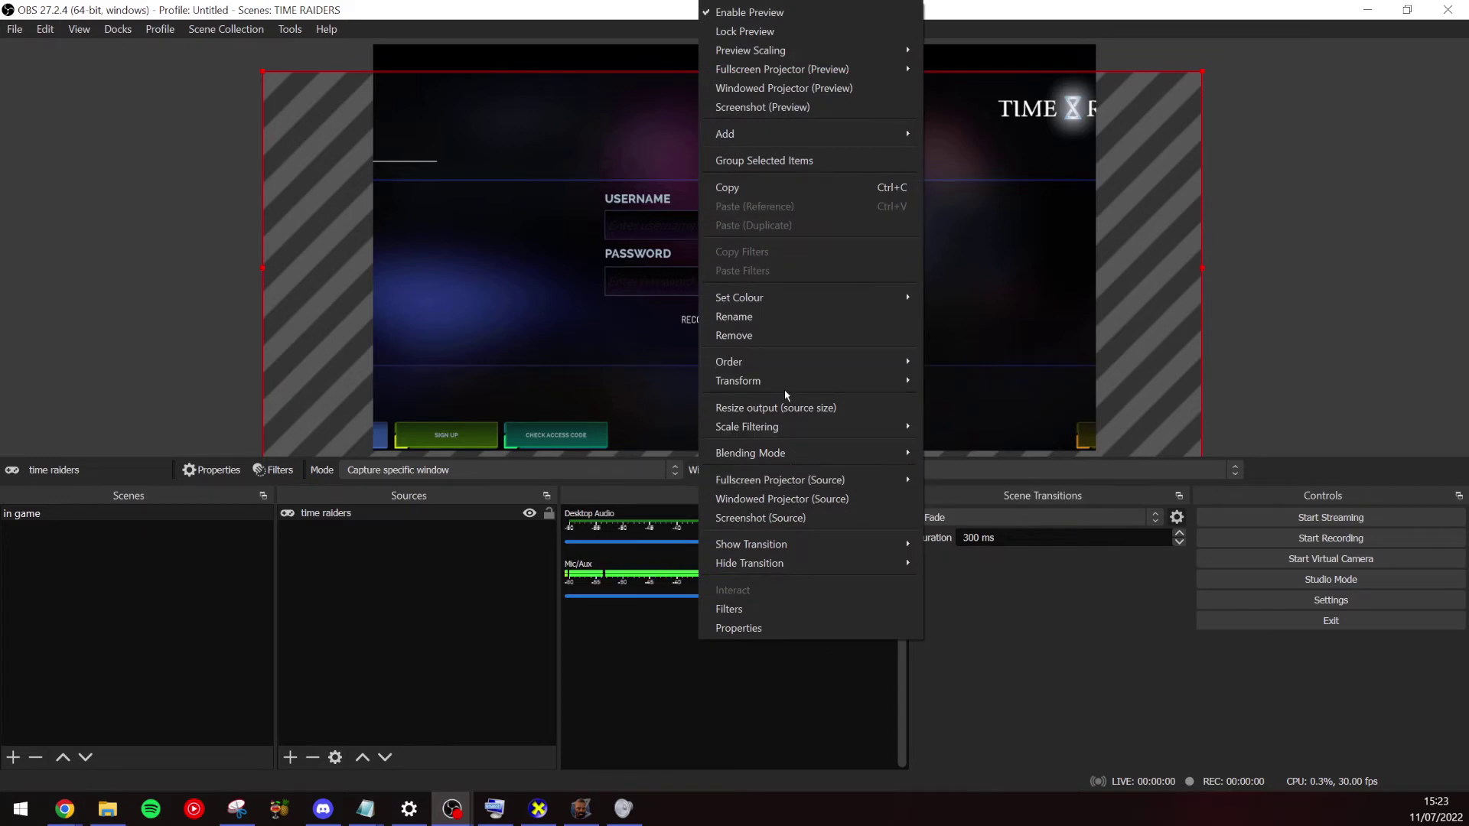
mouse_move(788, 386)
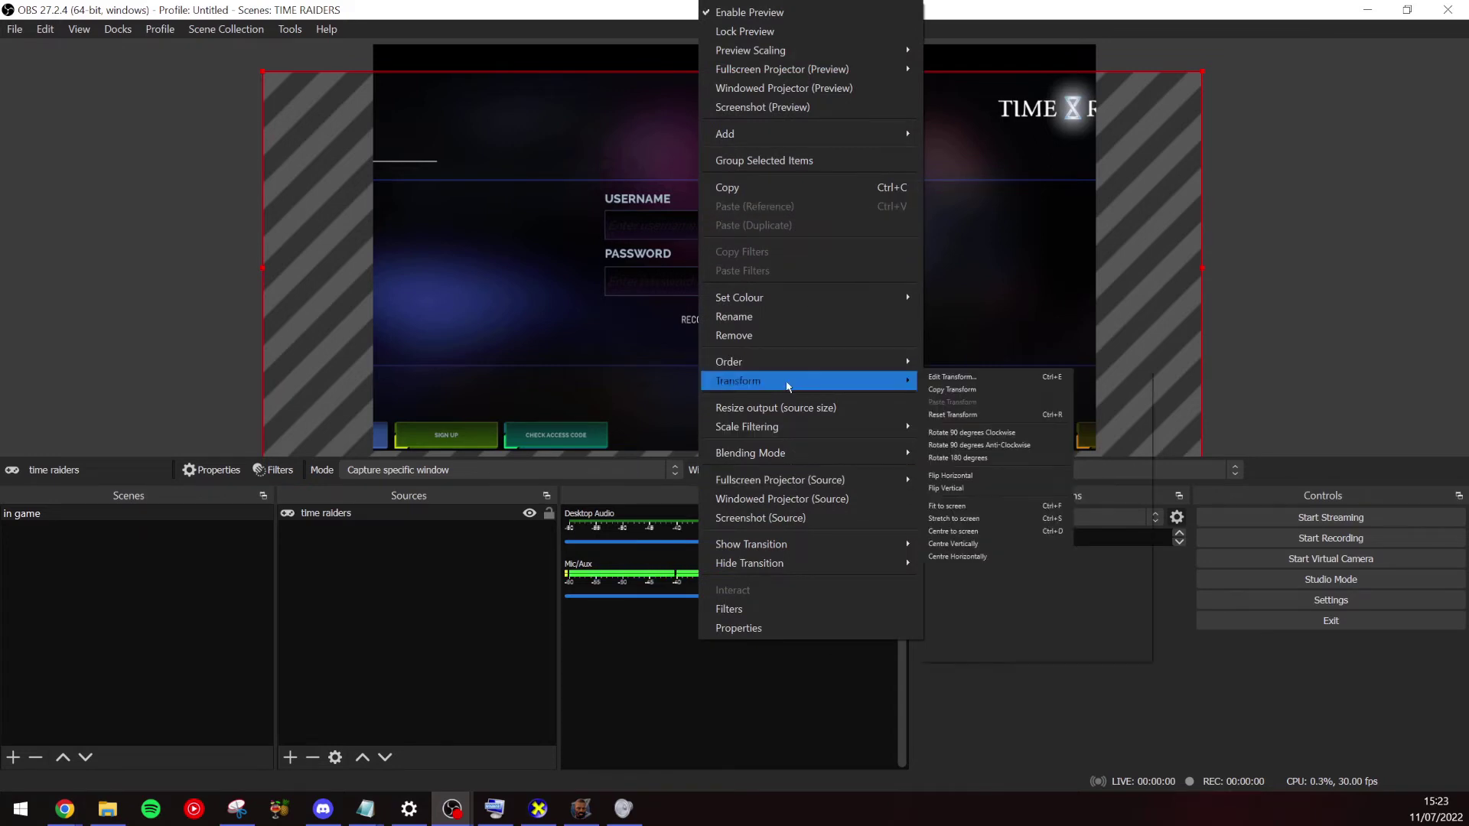
click(985, 509)
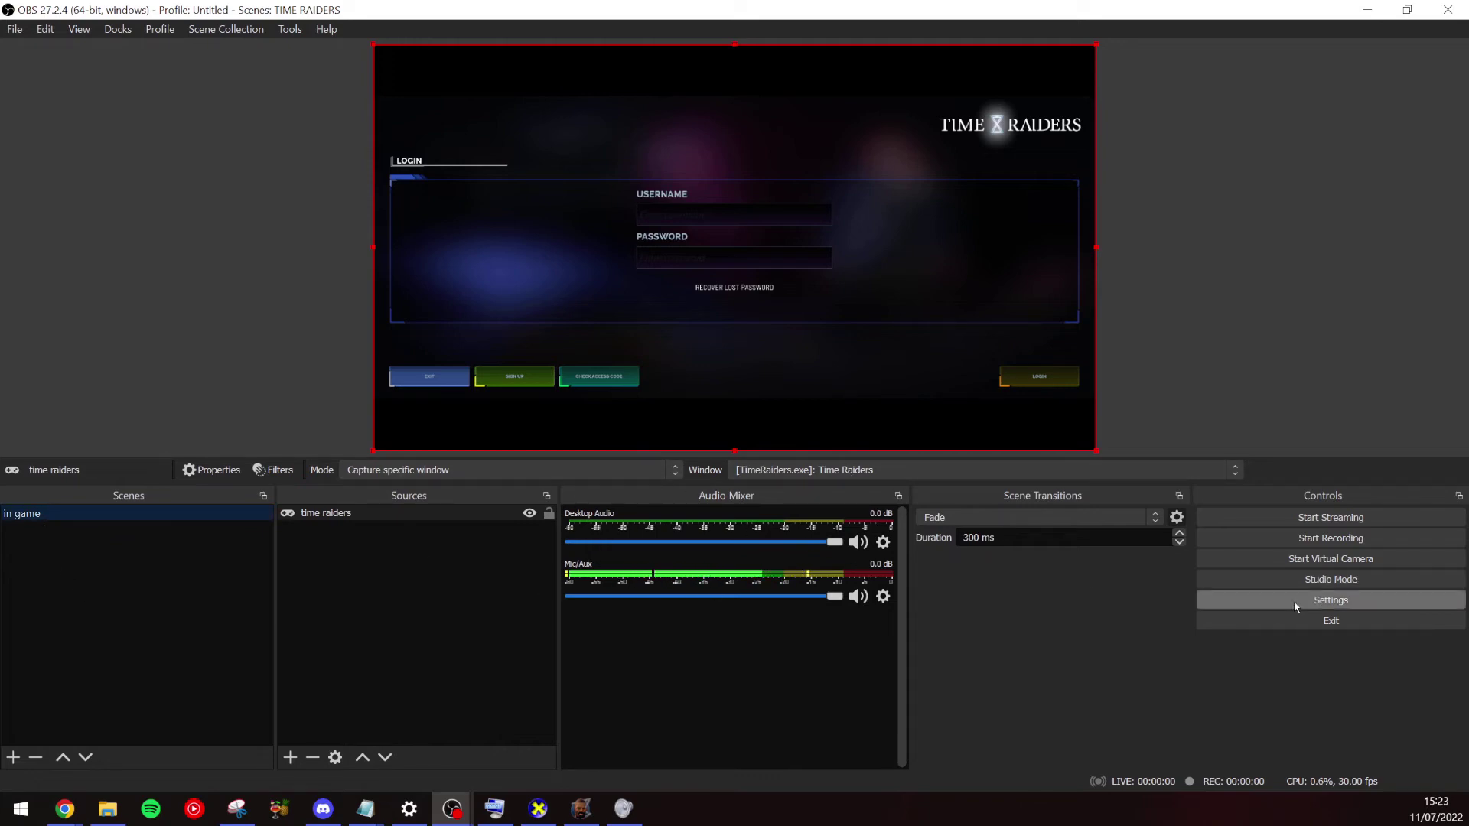
Review the global audio device settings without changing them
click(1224, 601)
click(355, 245)
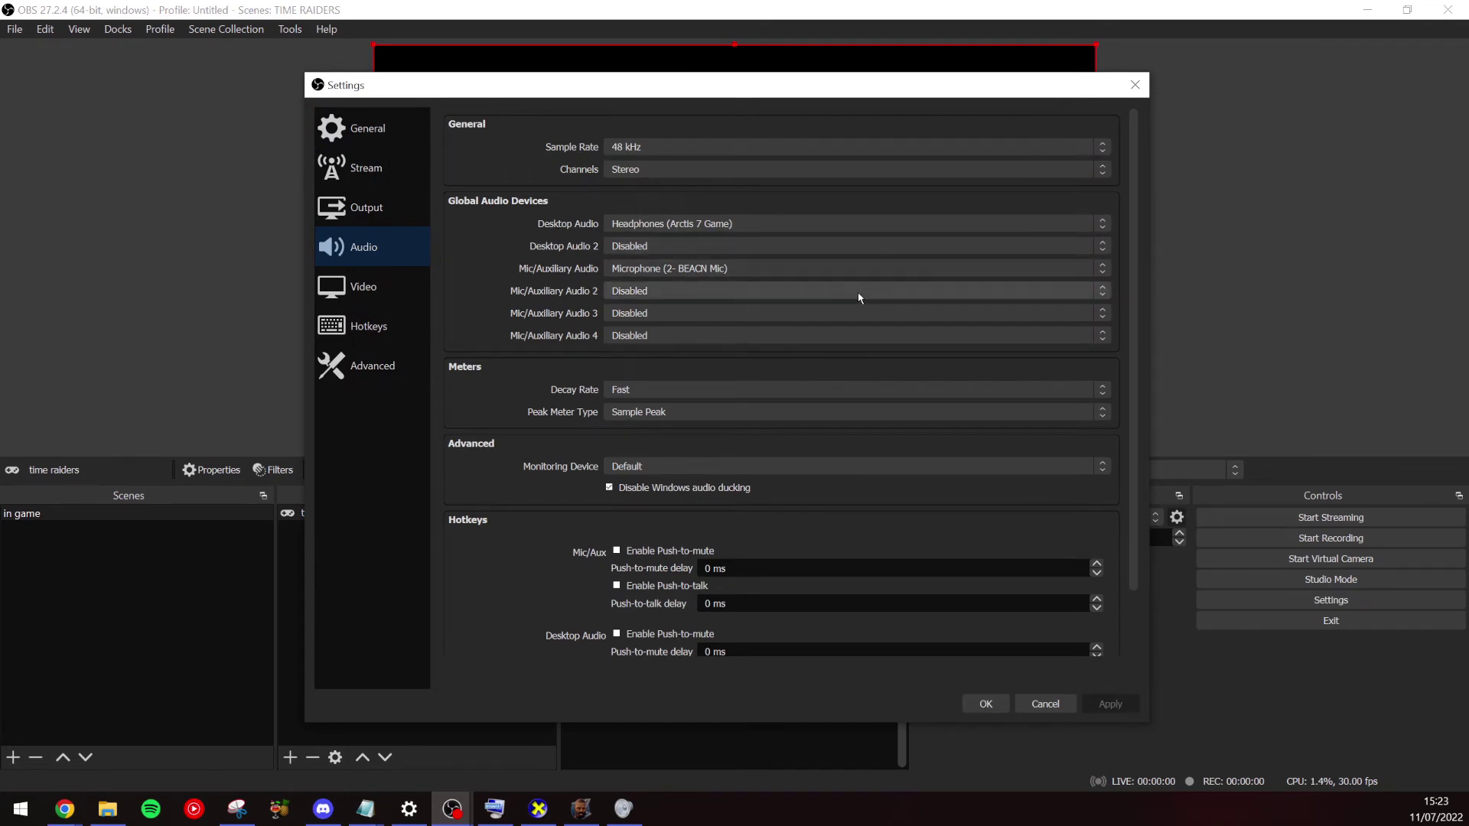
click(1135, 84)
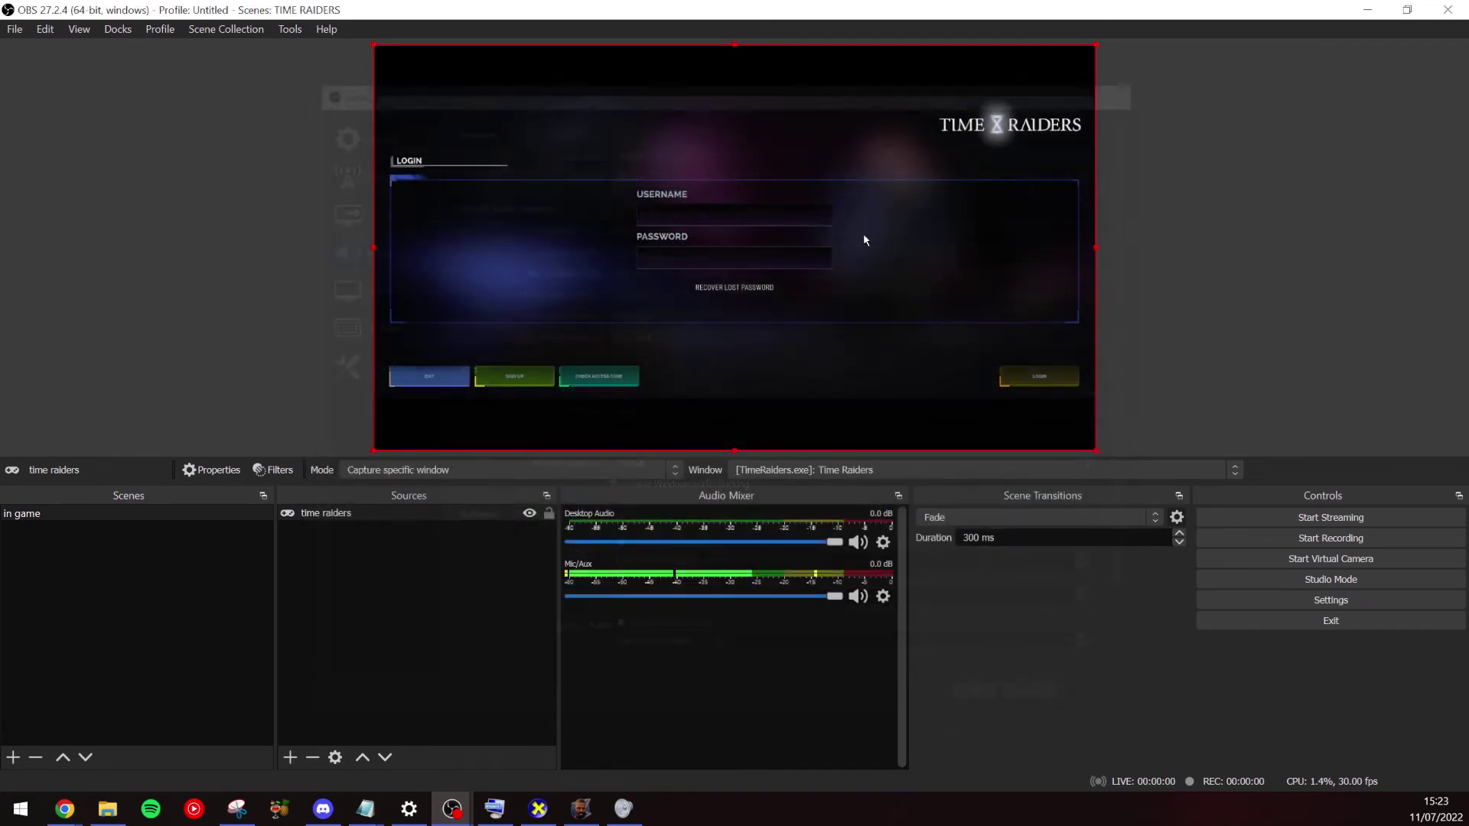
click(290, 758)
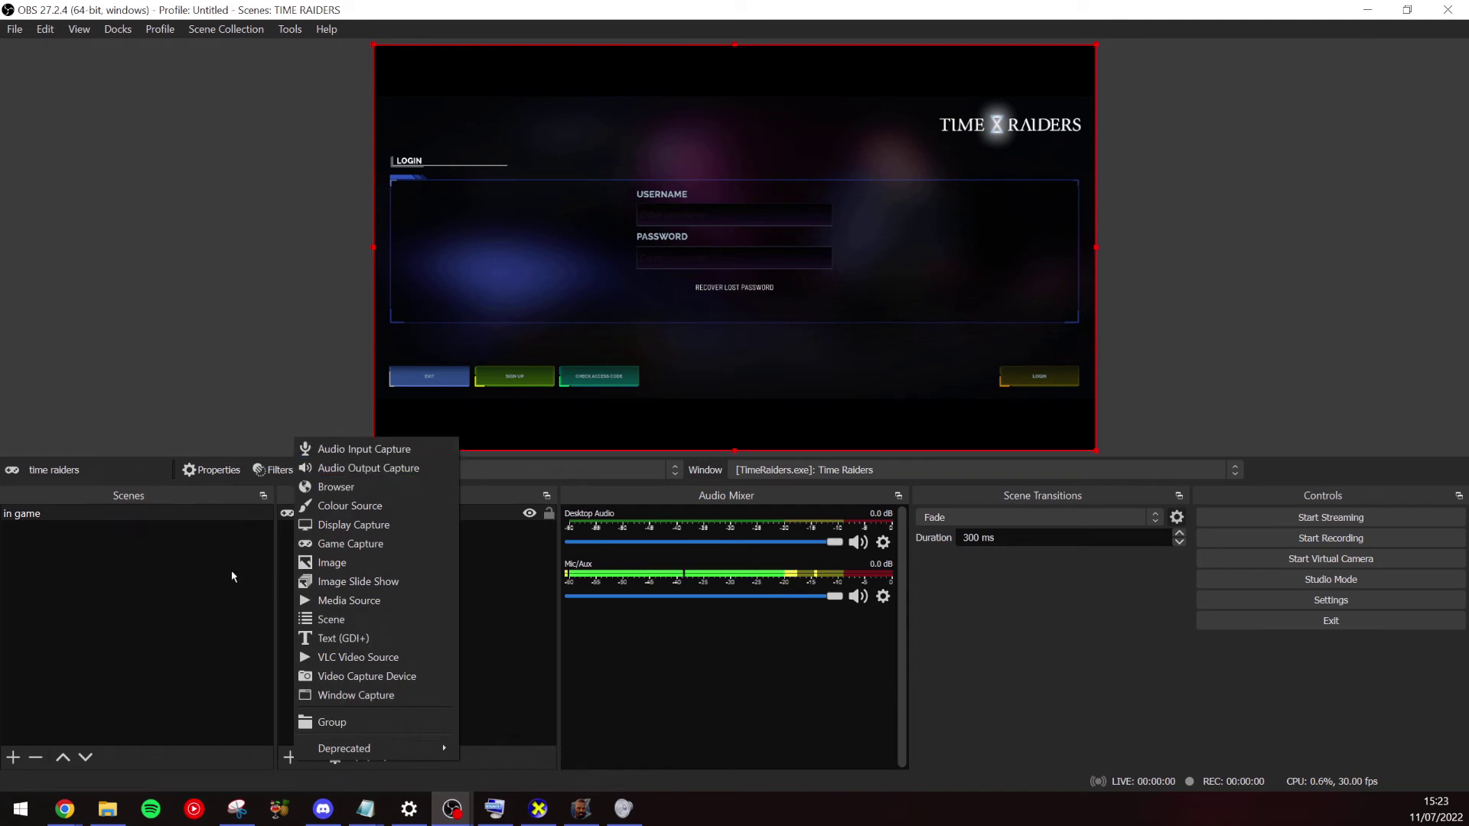
click(313, 610)
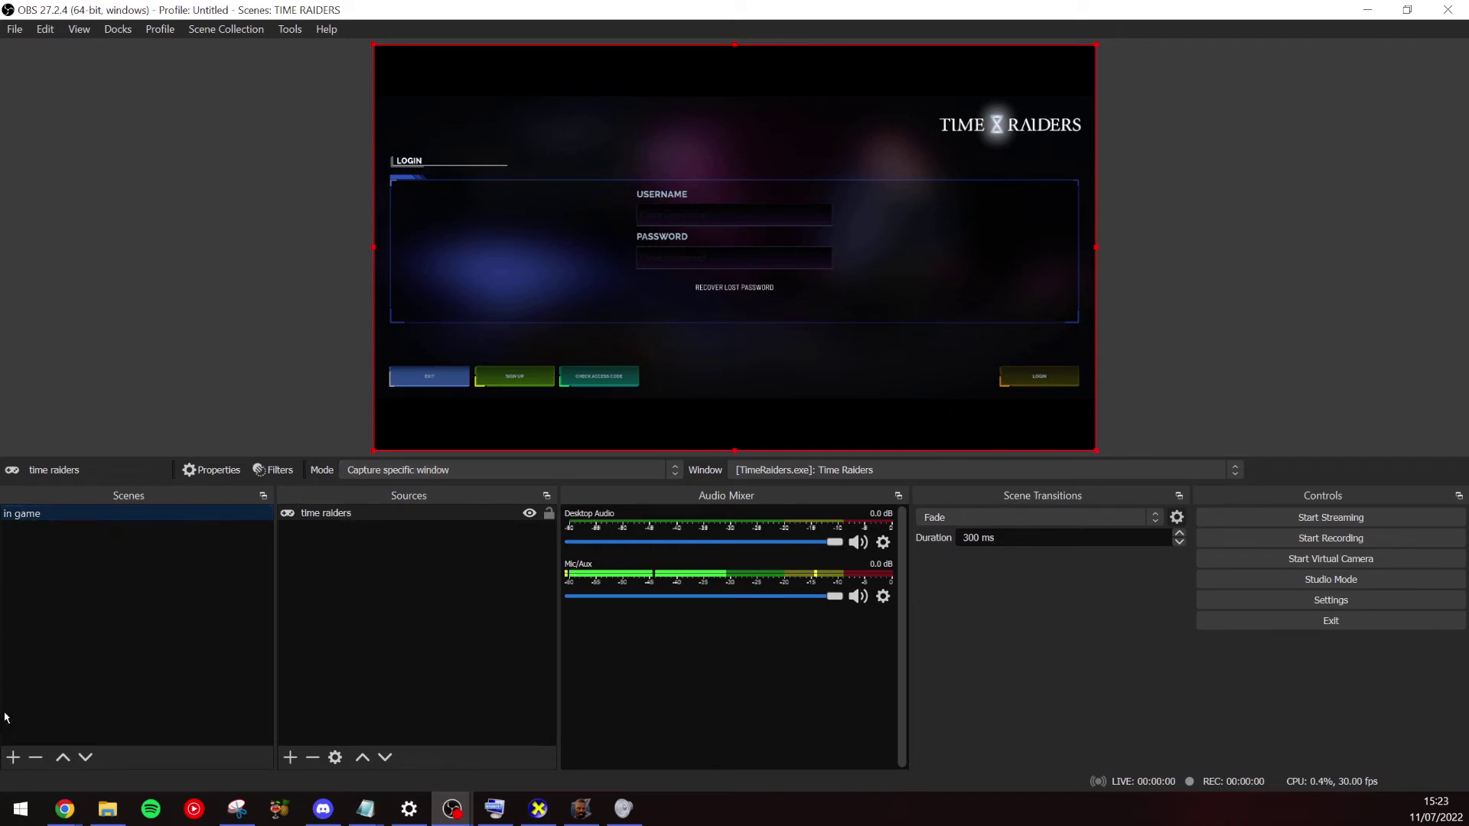
click(13, 757)
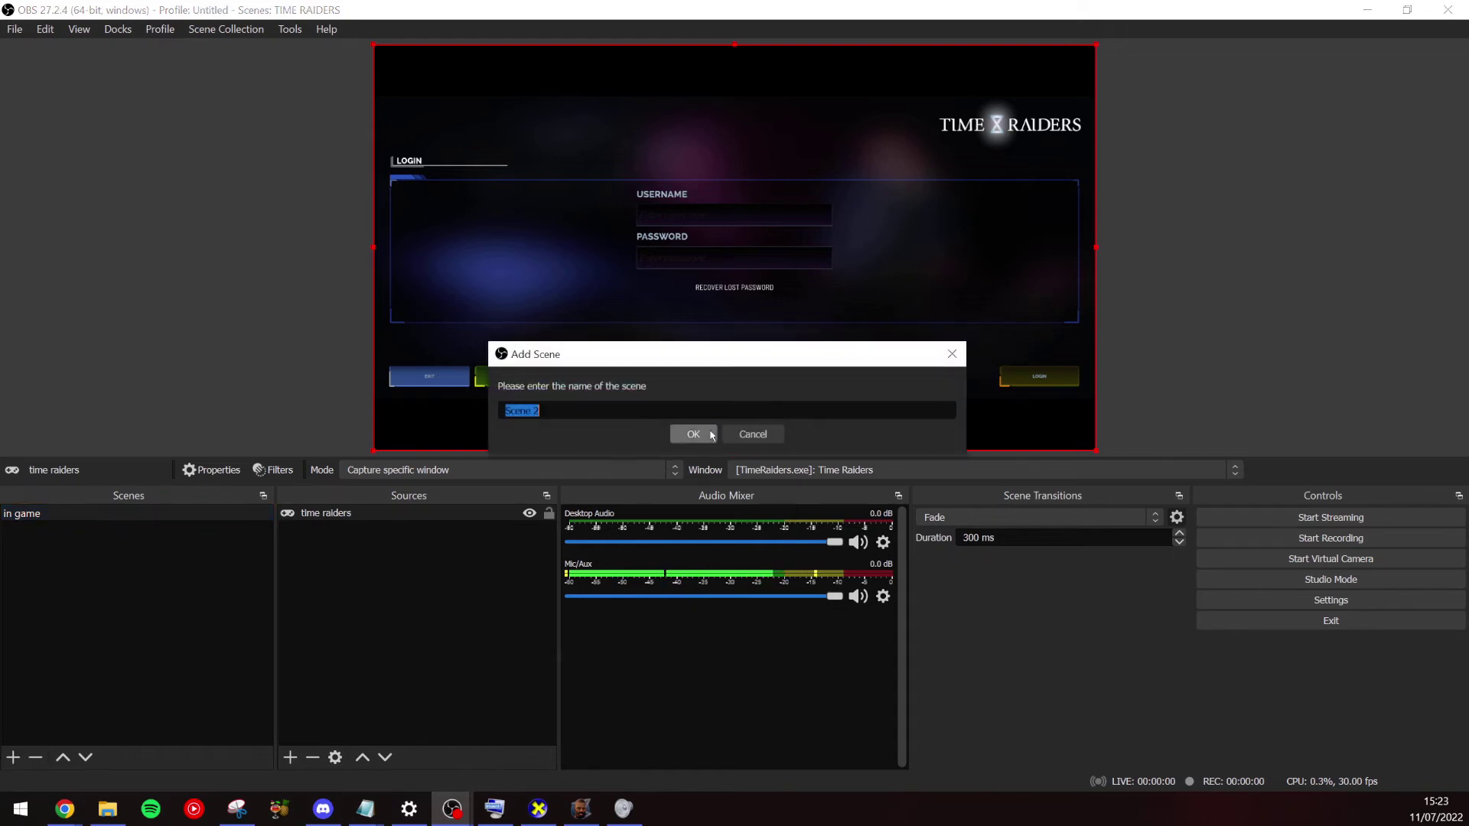
click(769, 434)
Switch to the Untitled scene collection and set both the base canvas and output scaled resolutions to 1920x1080
click(226, 29)
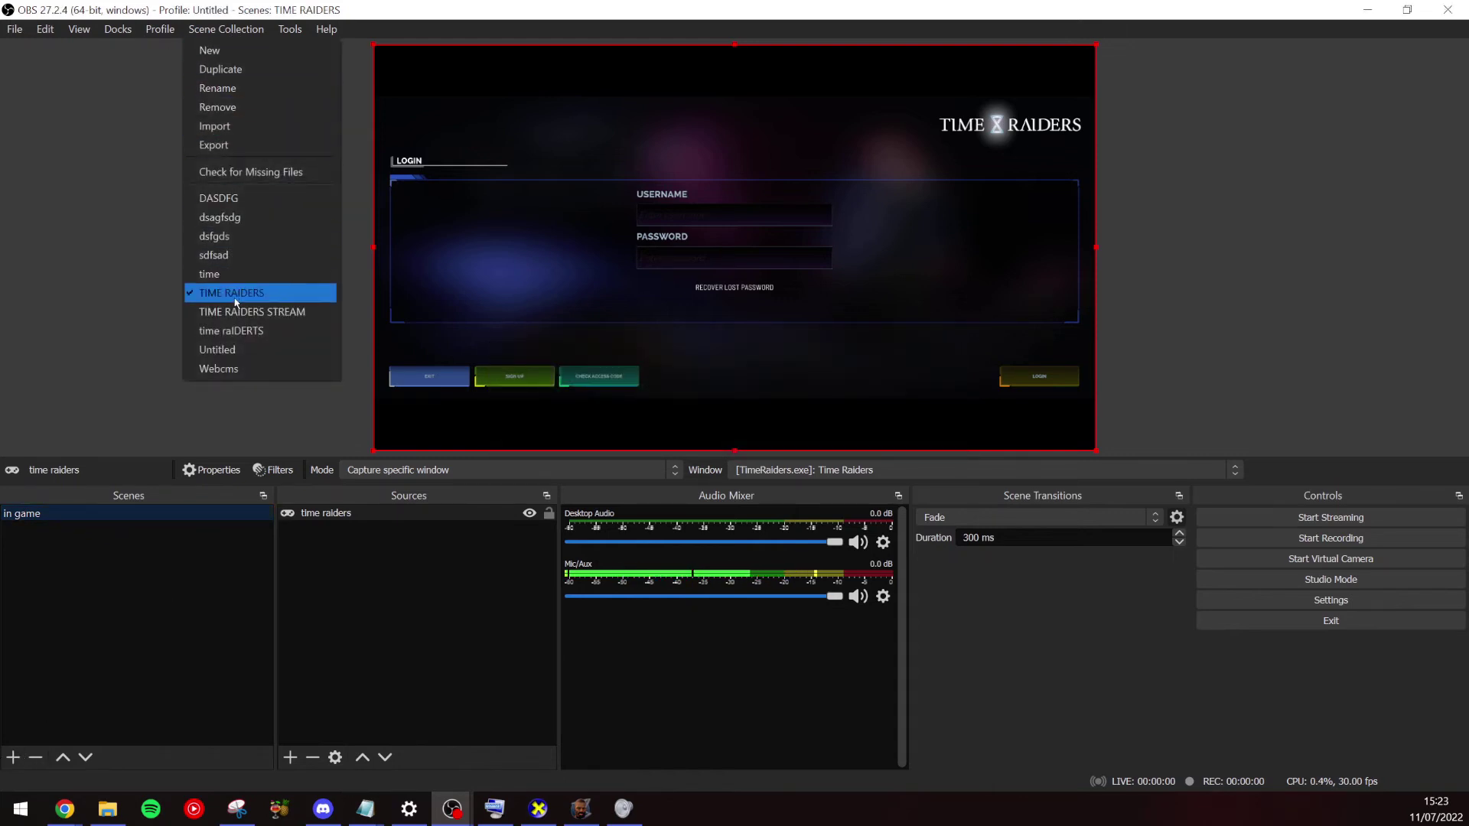
click(230, 349)
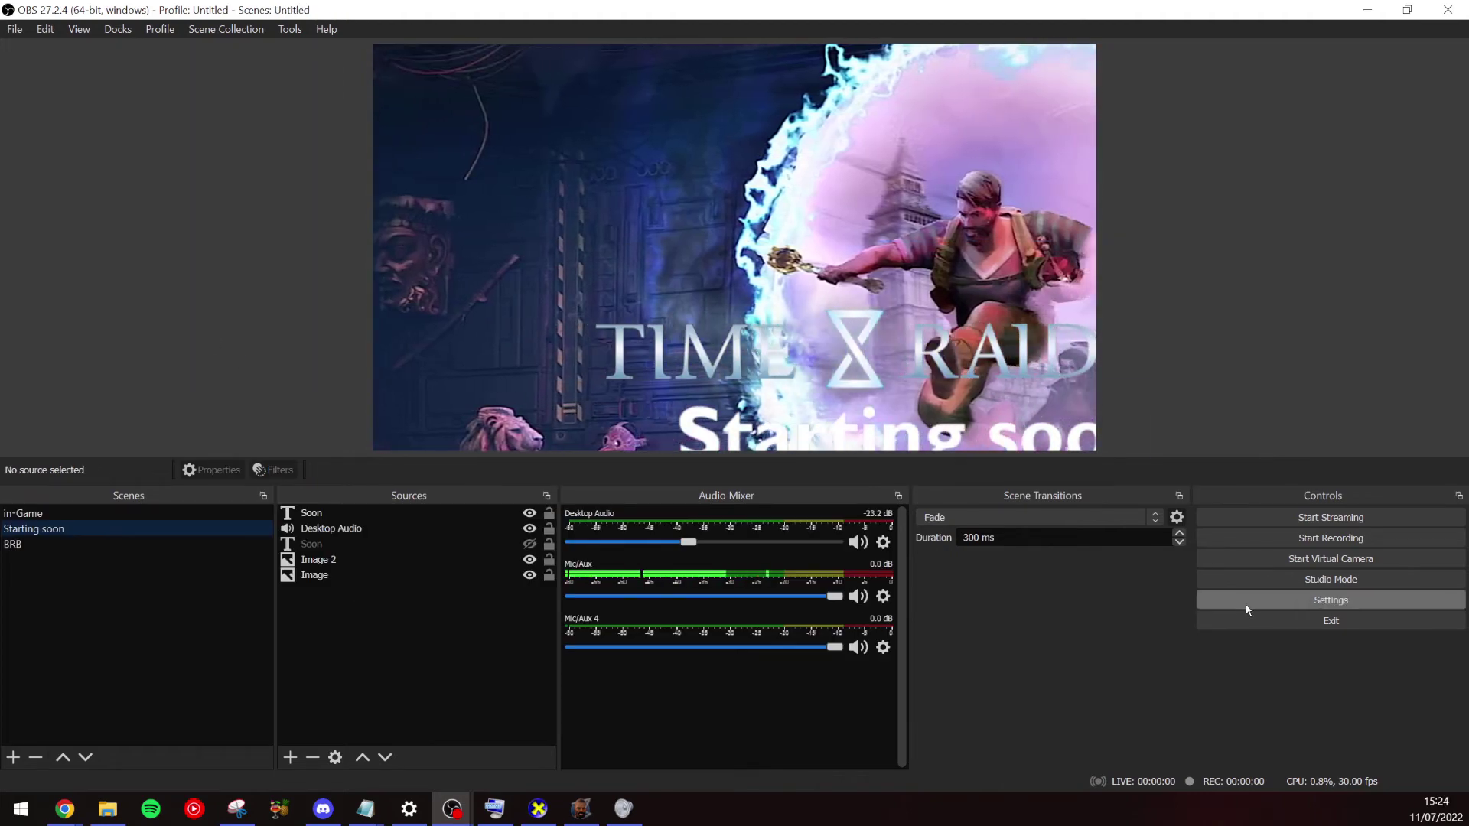
click(1247, 601)
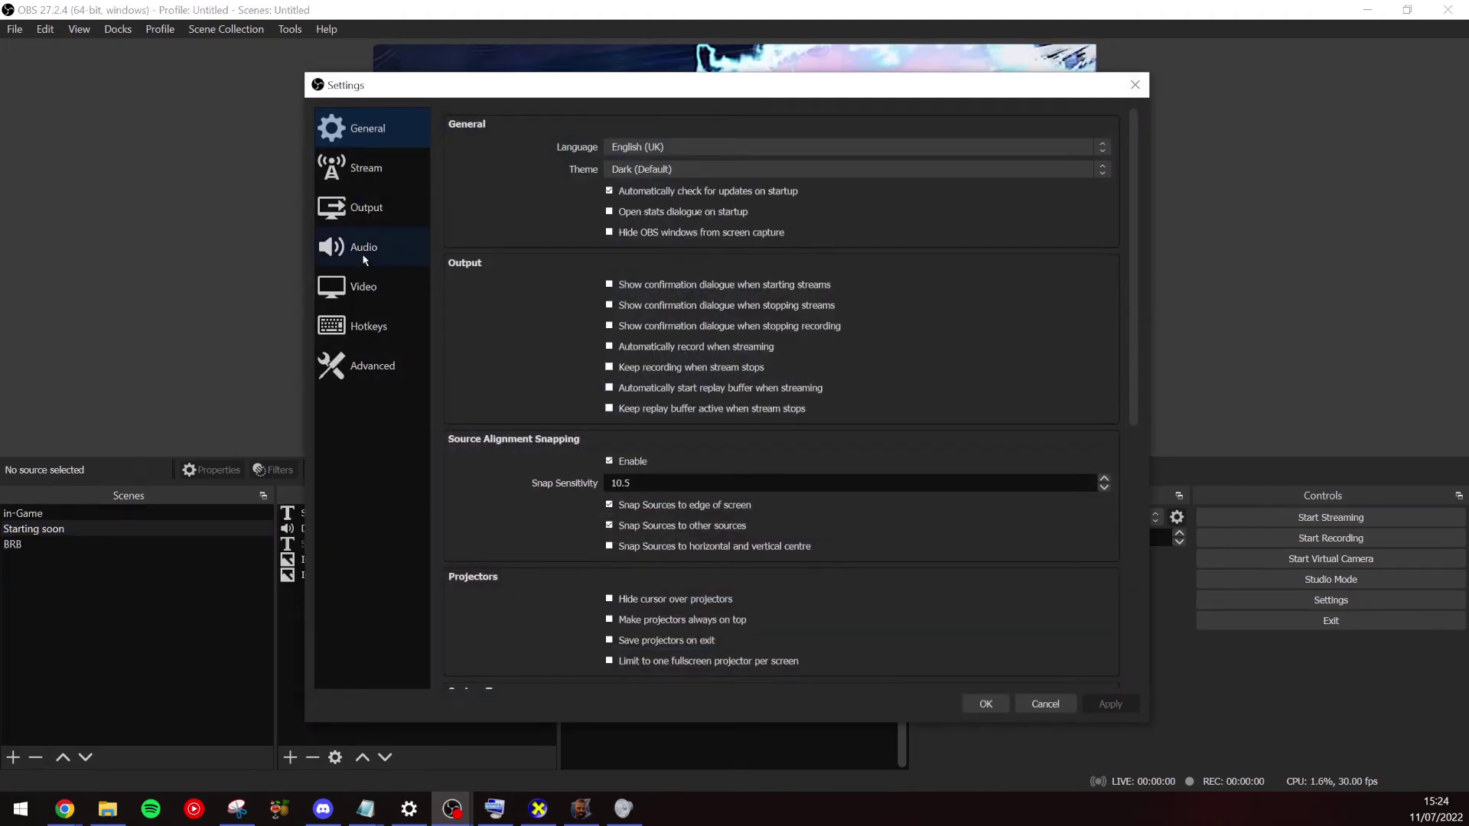
click(363, 286)
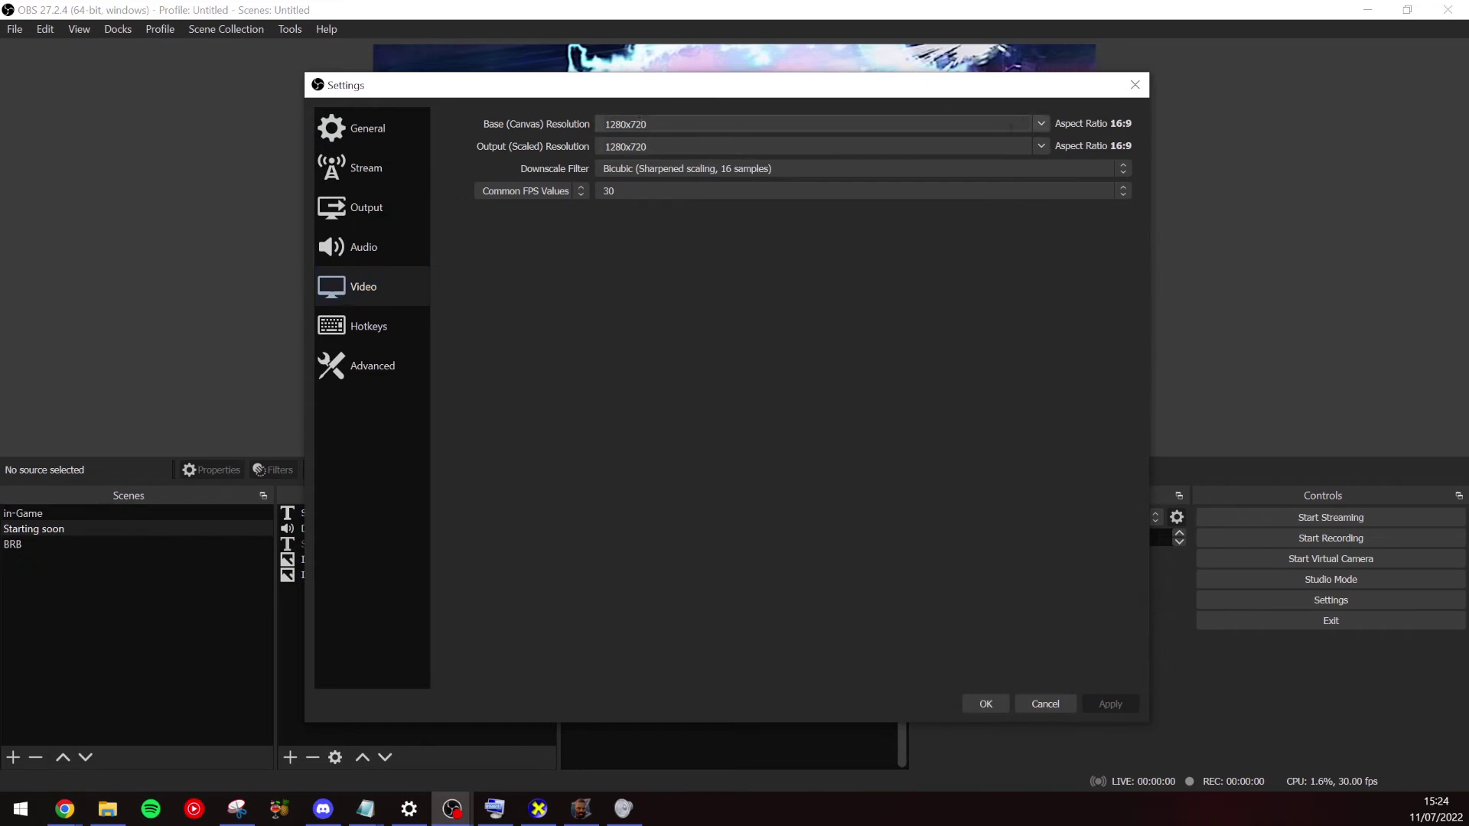
click(1039, 124)
click(654, 161)
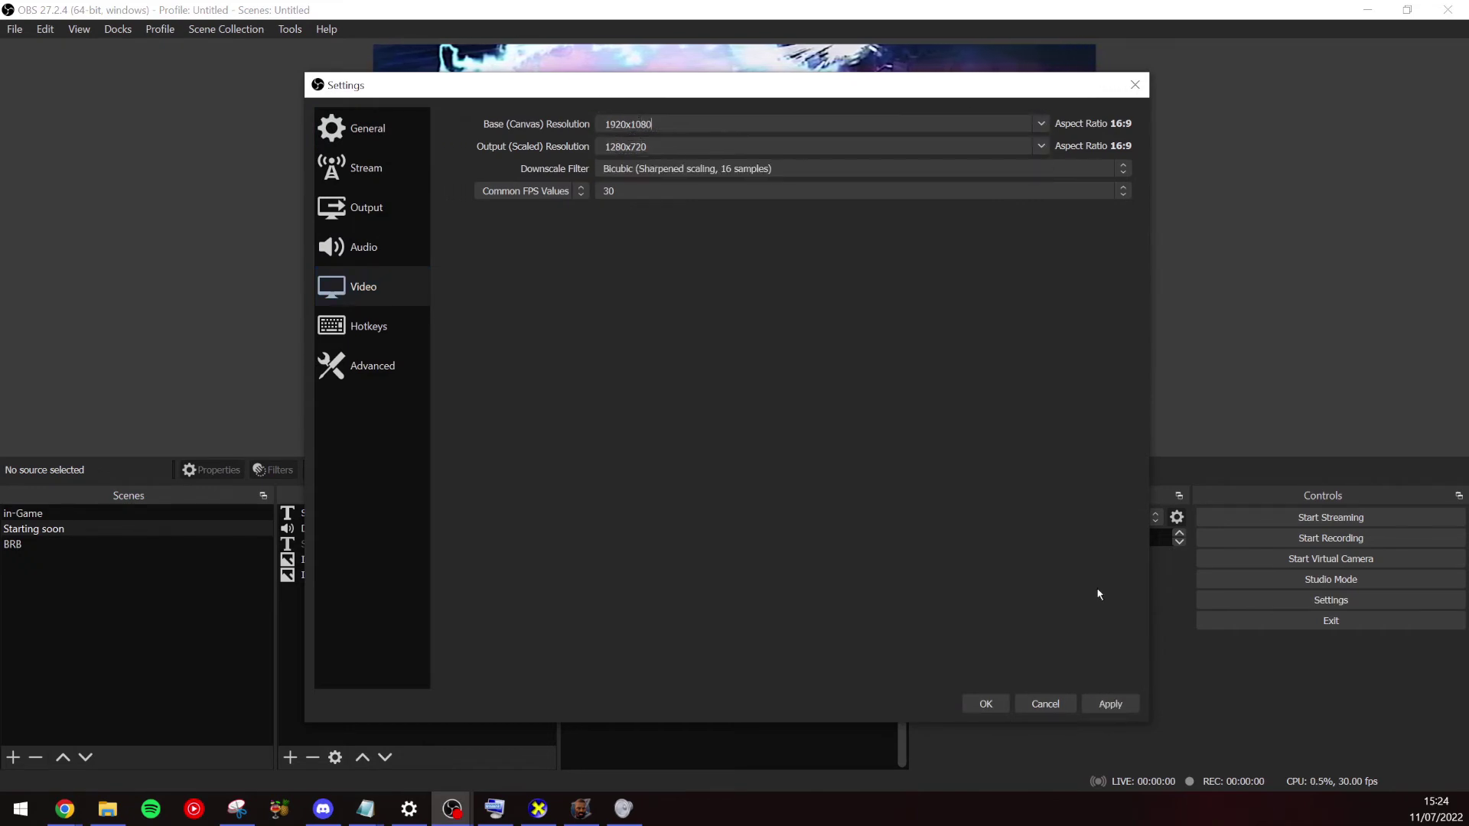
click(964, 146)
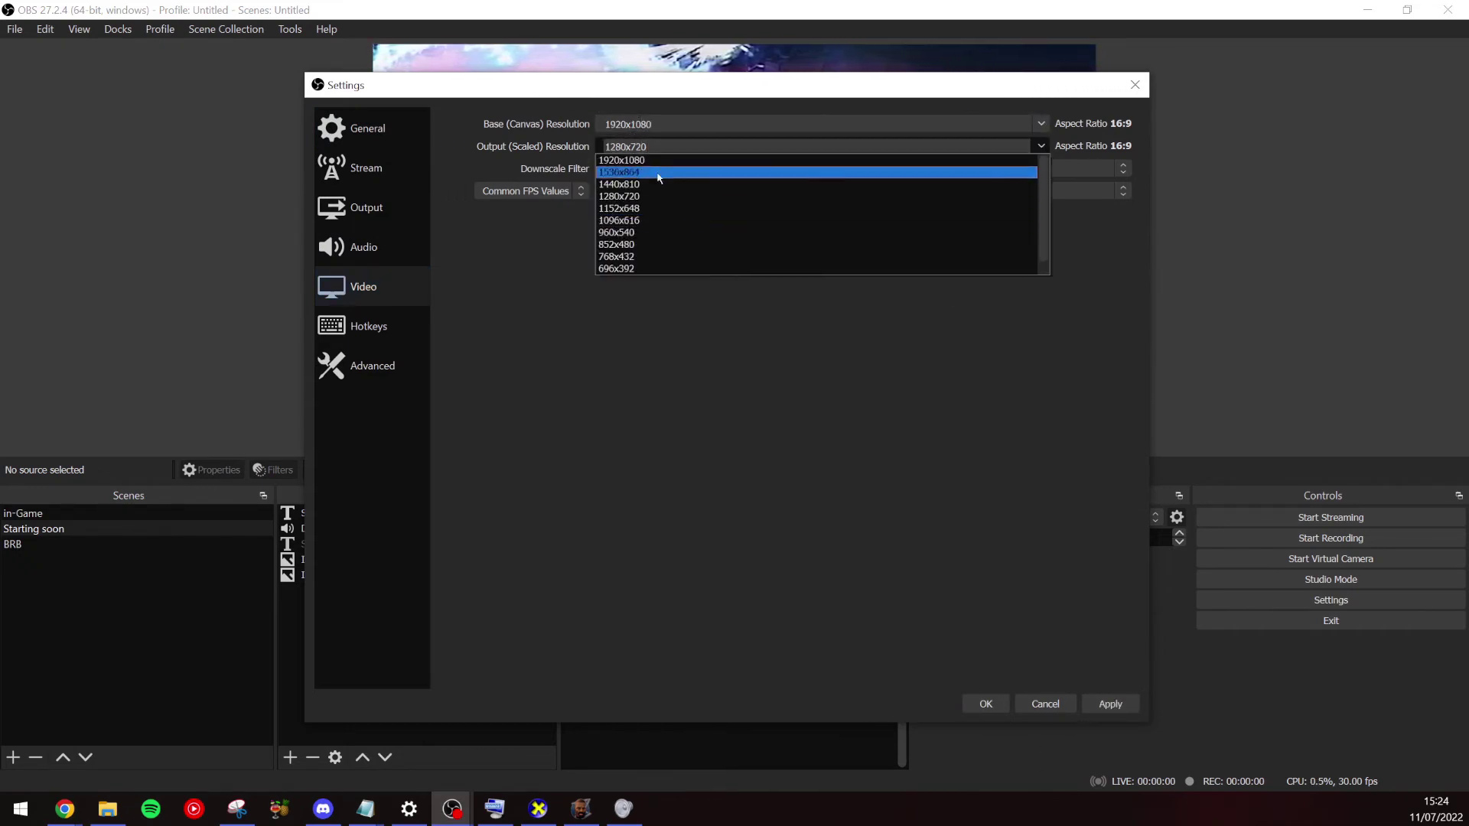
click(656, 159)
click(1111, 704)
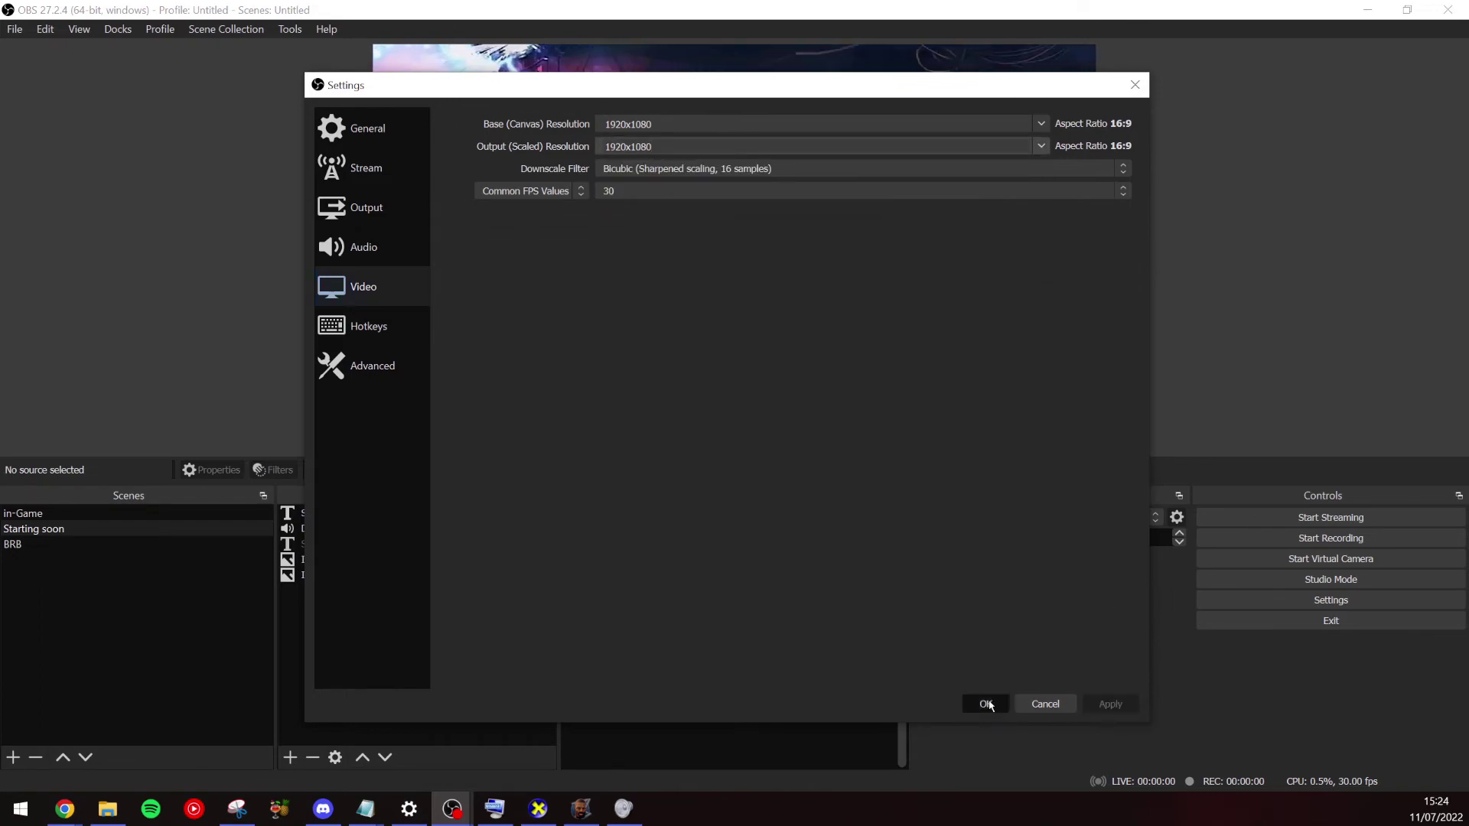
click(983, 703)
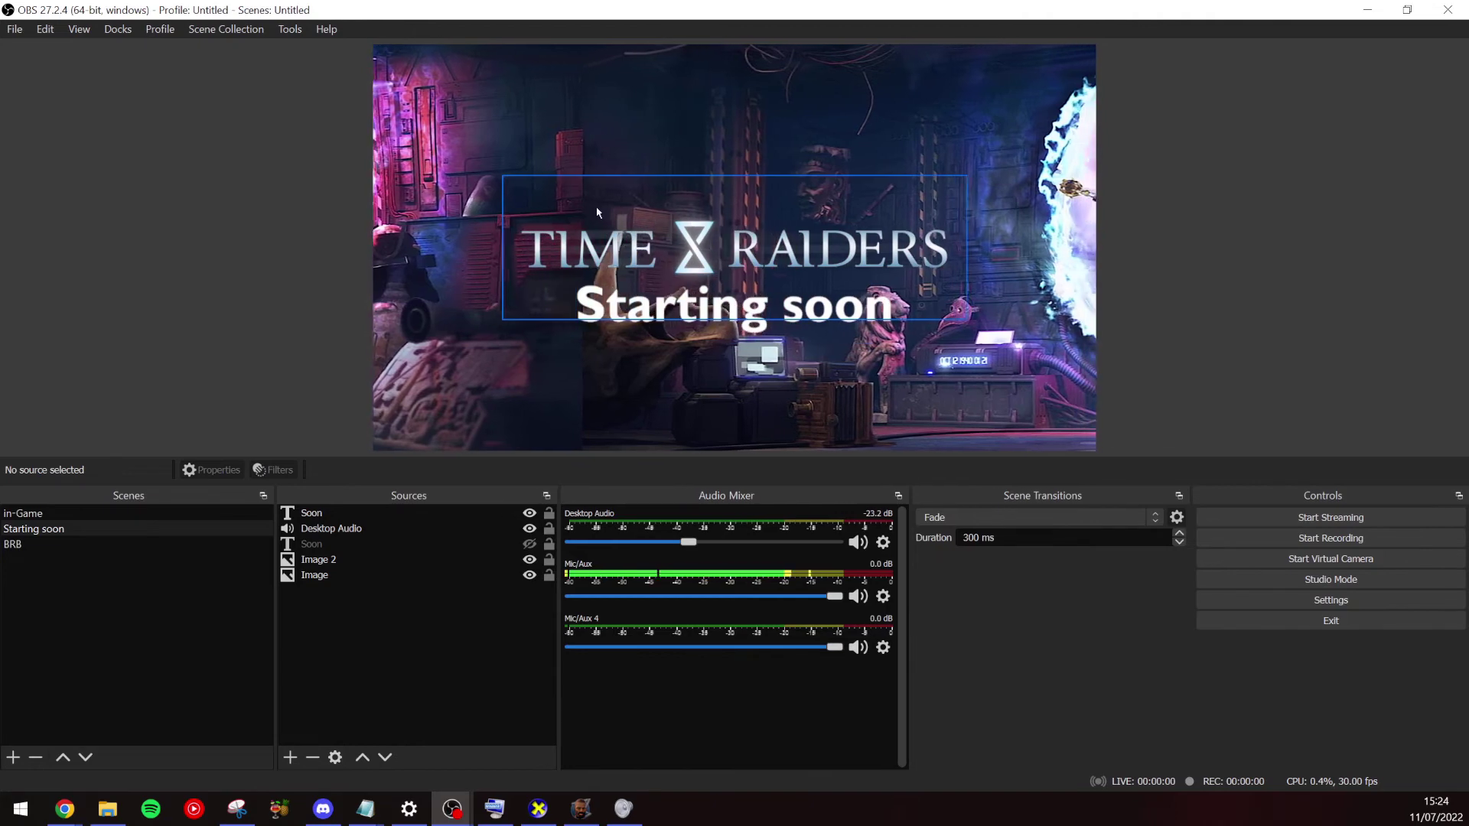
Fit the in-Game scene's Game Capture source to the screen, and preview the Starting soon and BRB scenes
click(39, 513)
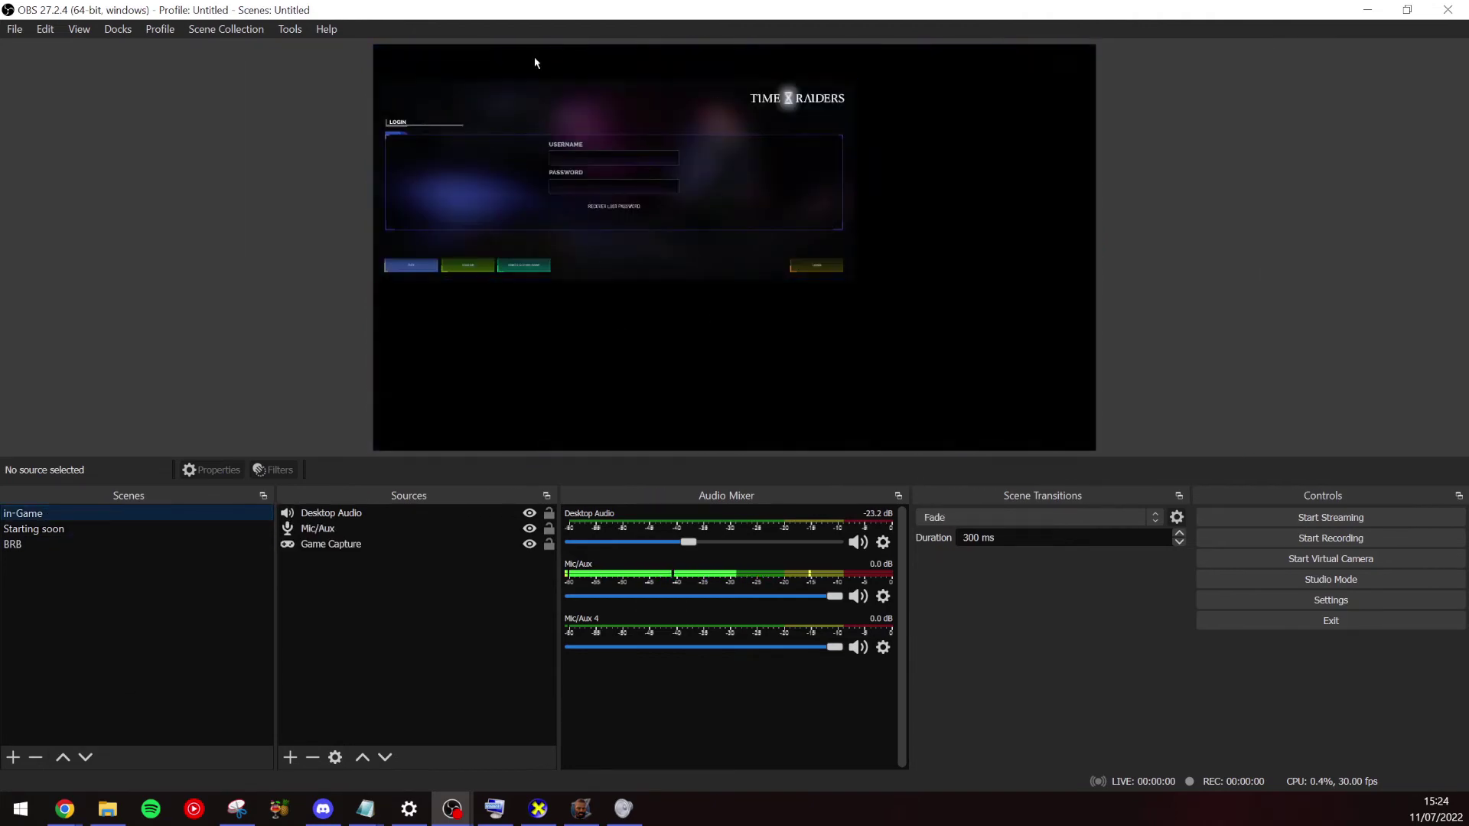
click(642, 209)
key(ctrl+f)
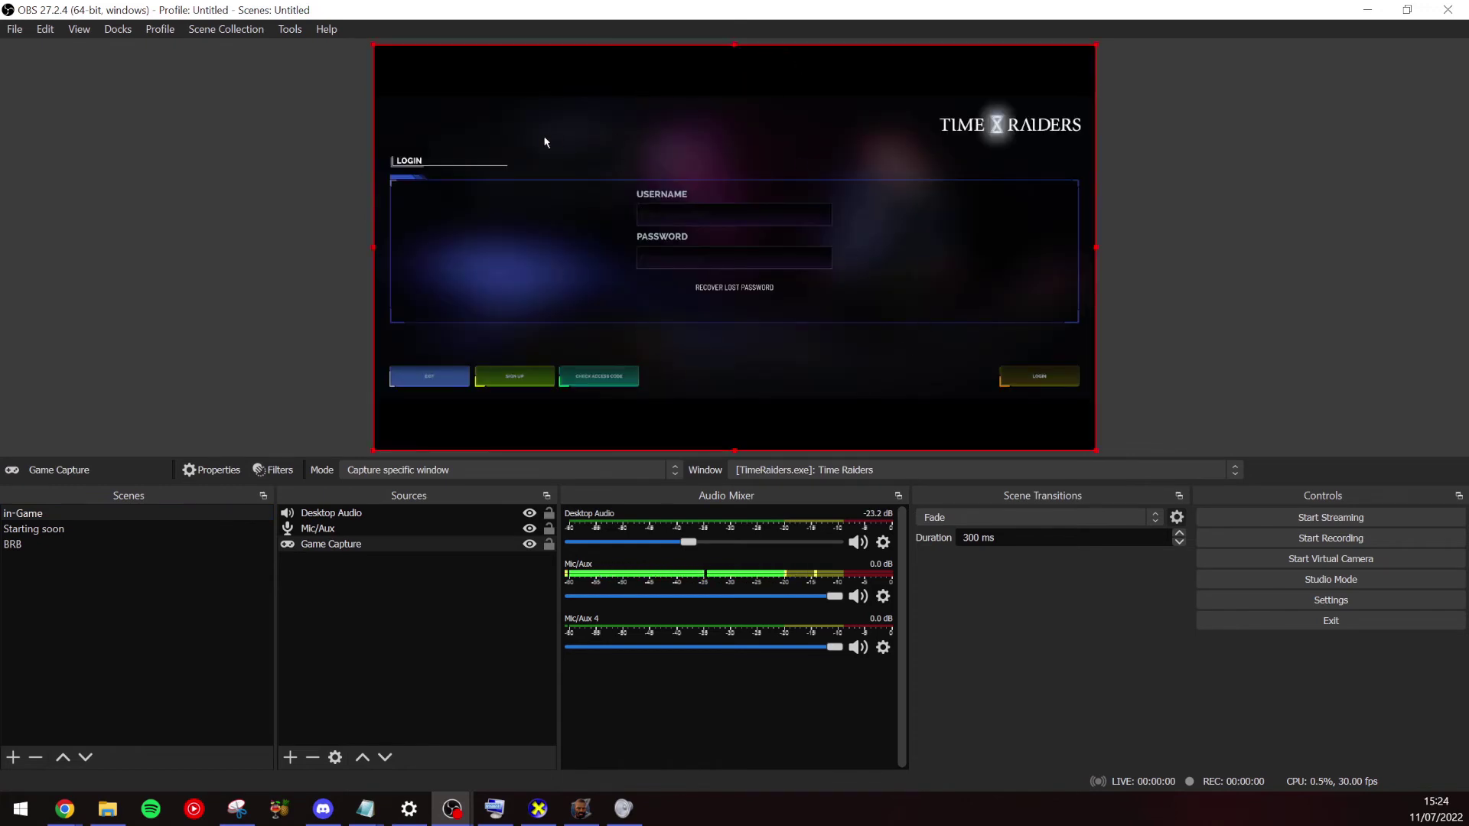
click(74, 528)
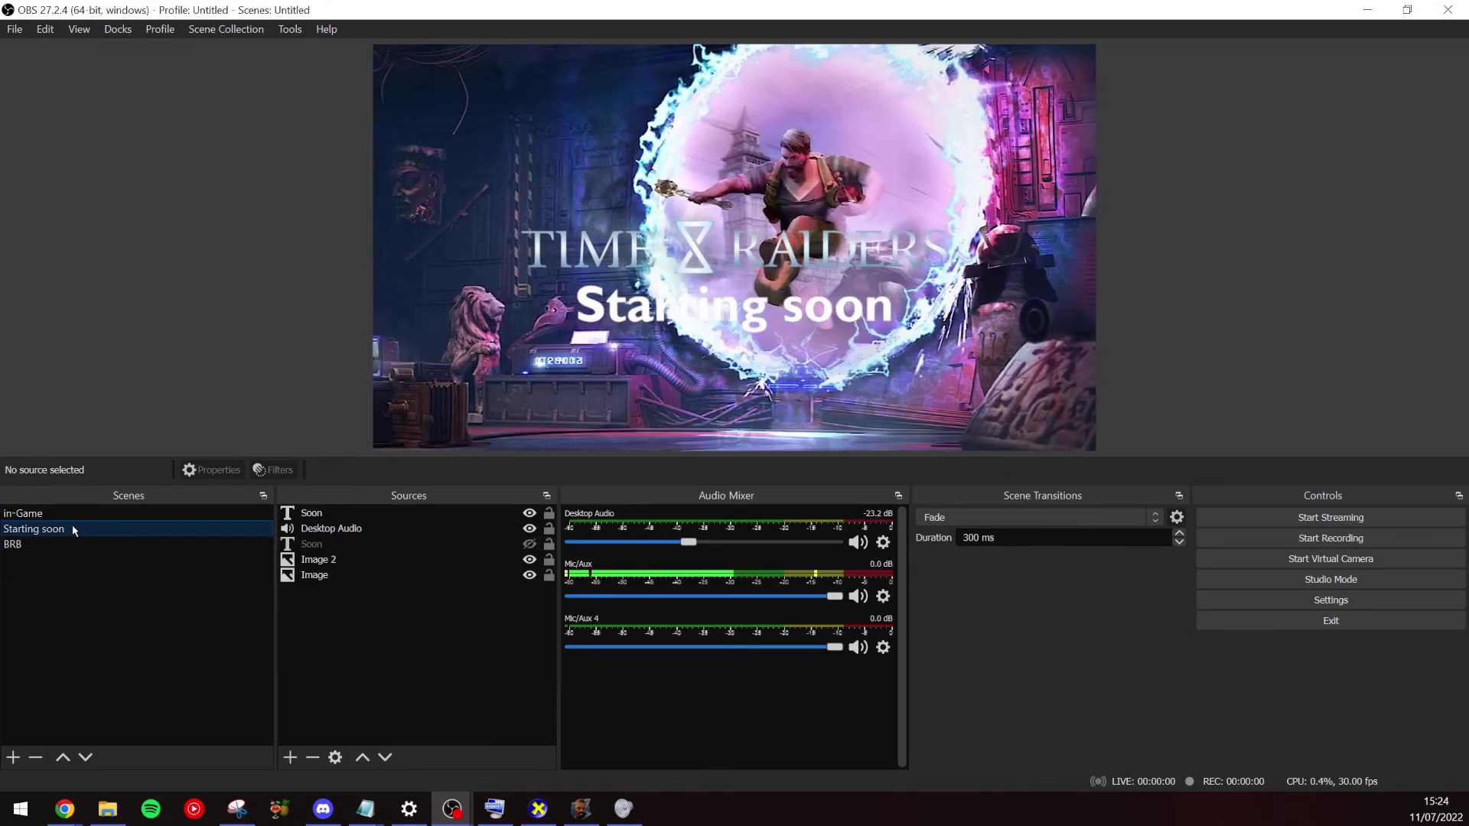
click(74, 542)
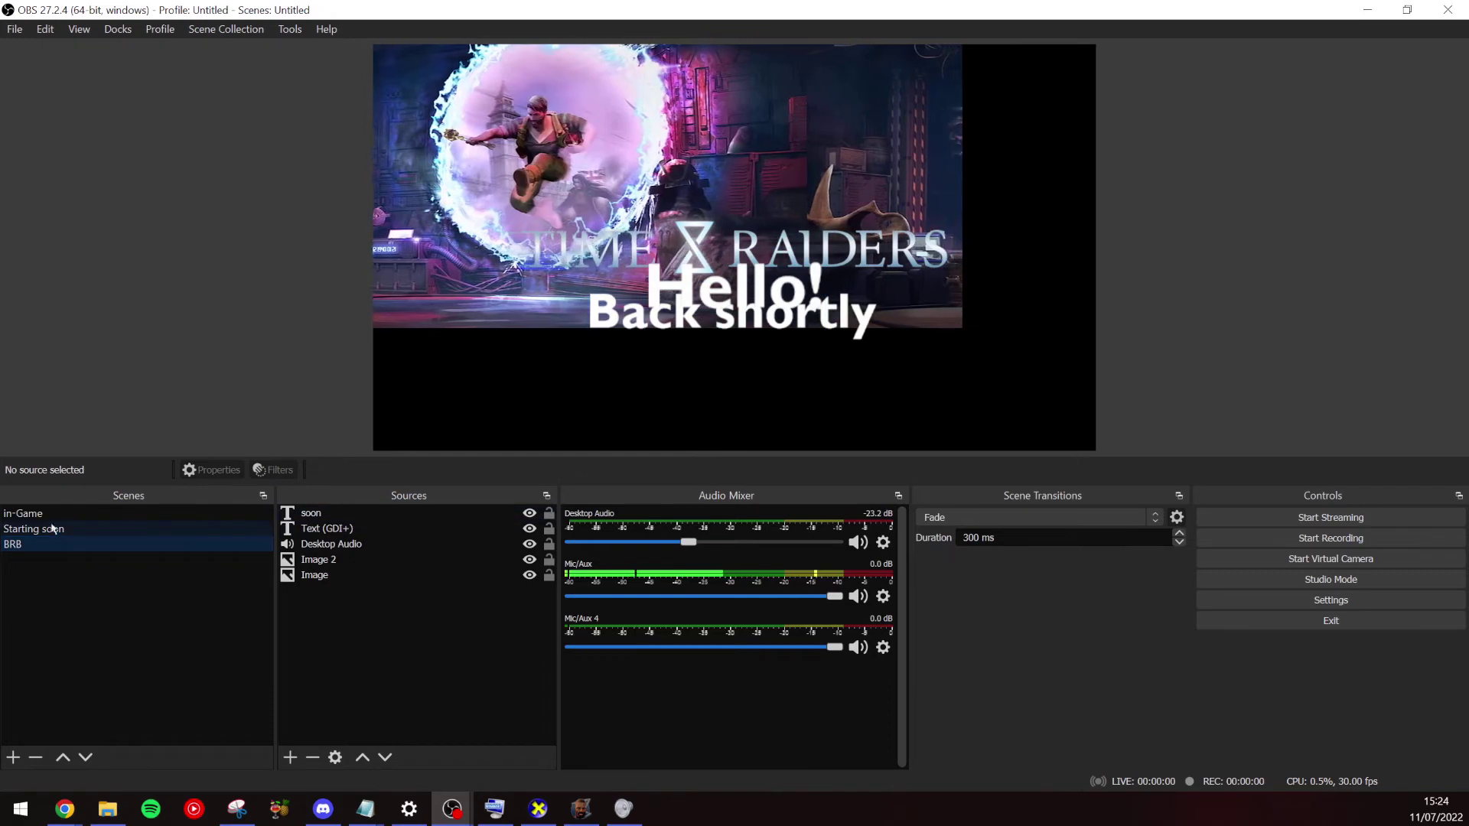
Switch to the Starting soon scene and review the properties of its background Image source
click(52, 529)
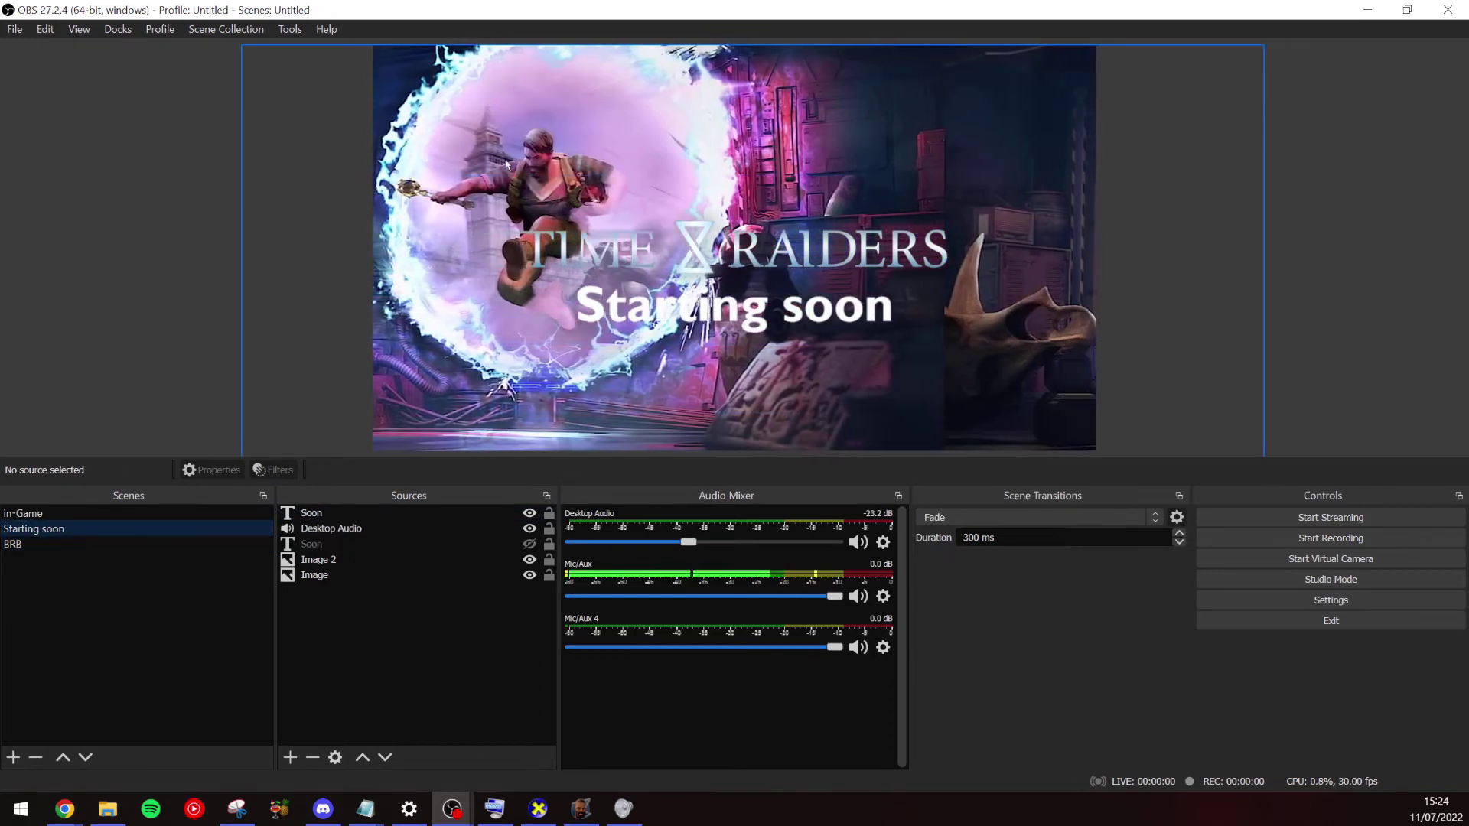
click(506, 163)
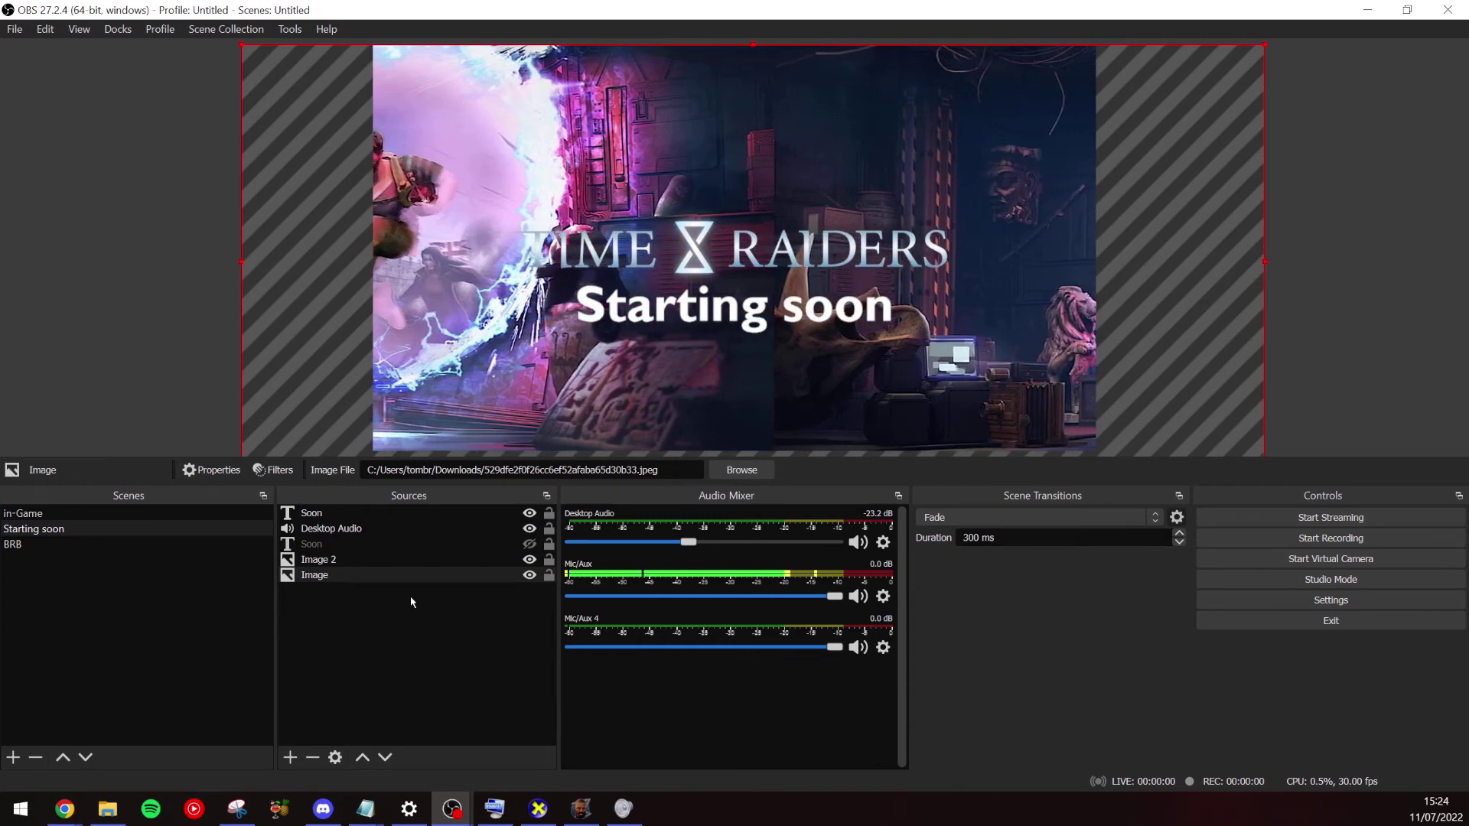
double_click(343, 574)
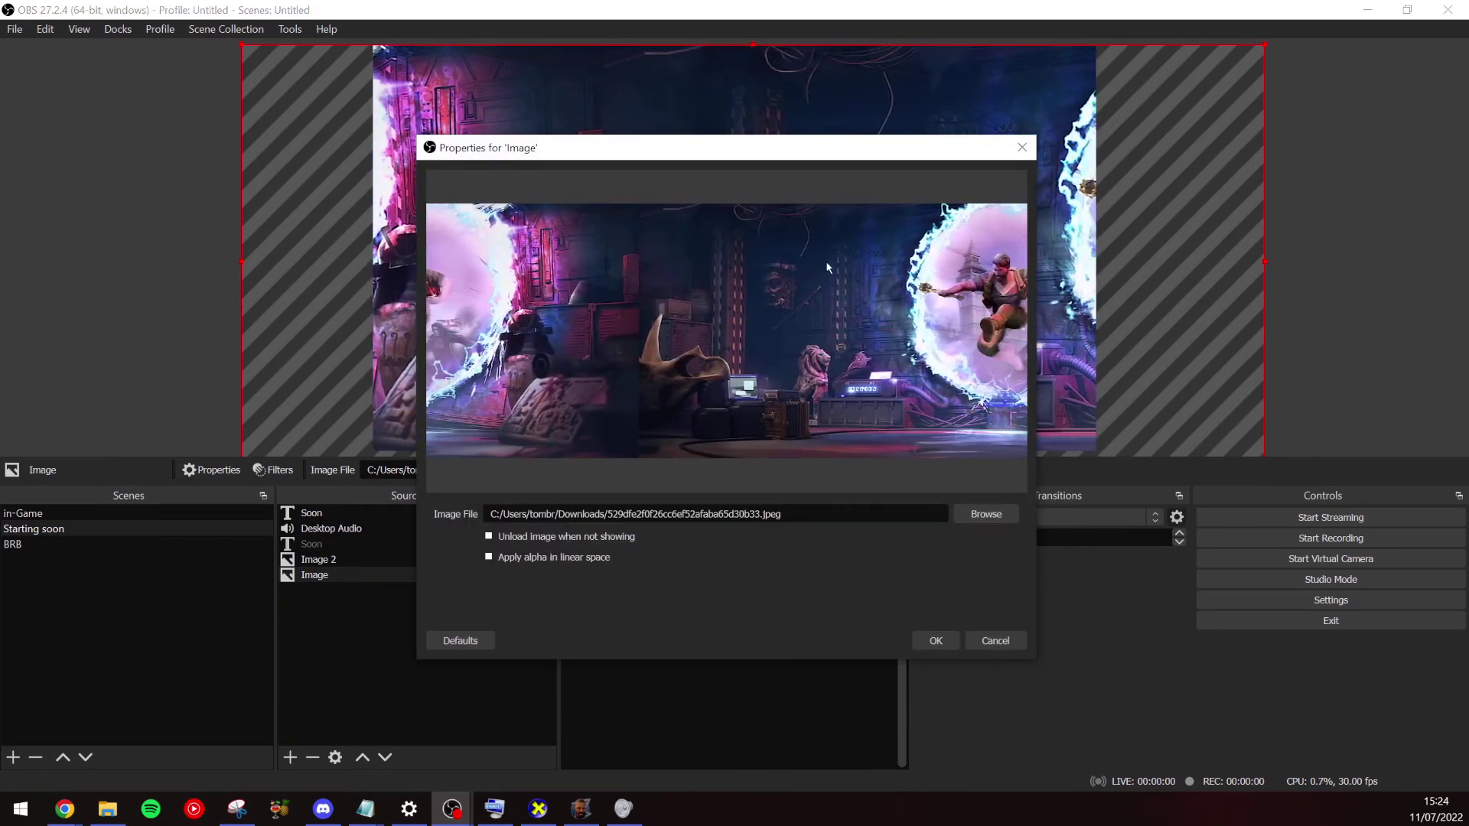
click(992, 640)
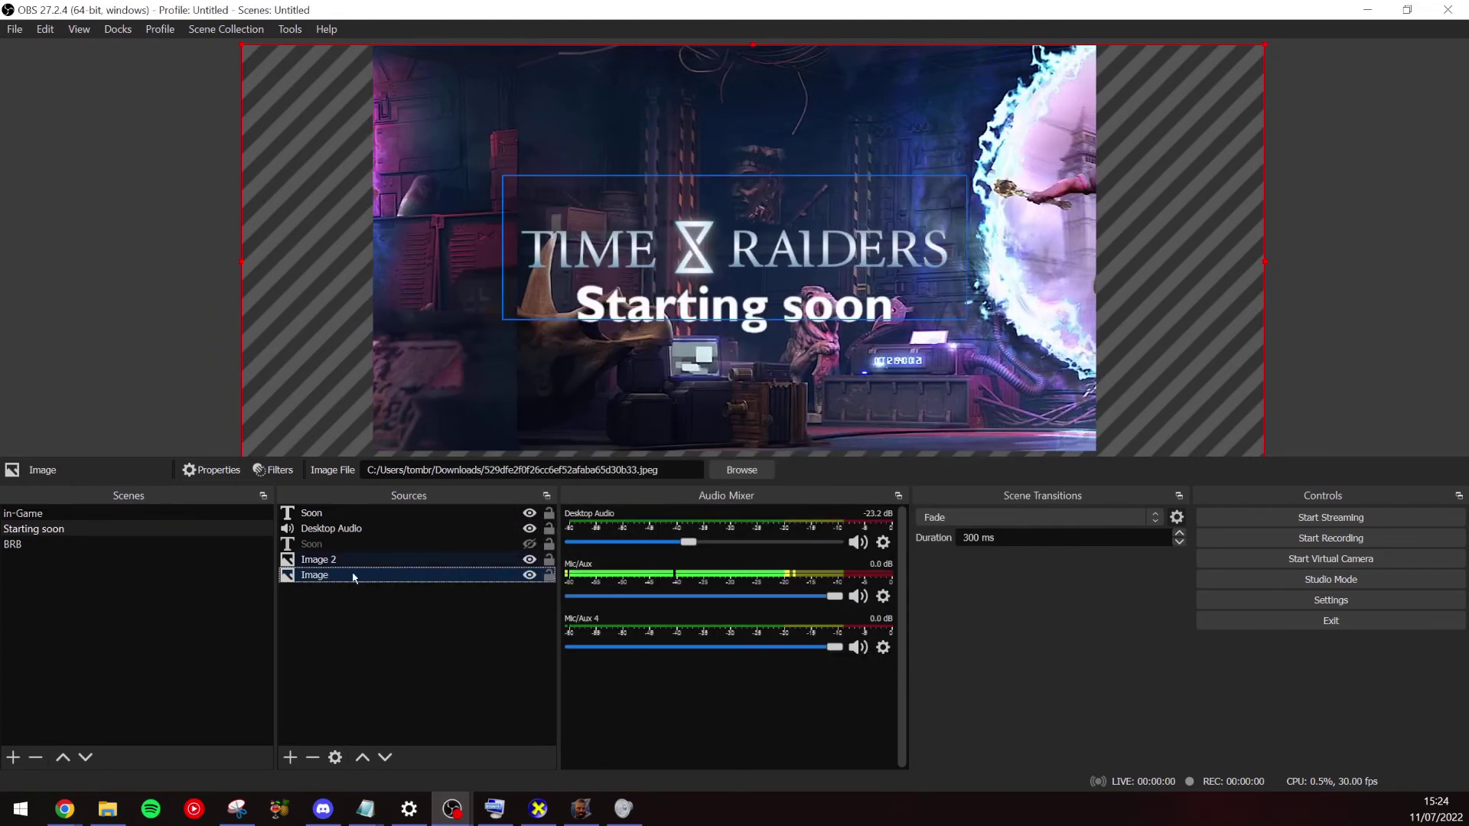
Set the background Image's Scroll filter to a horizontal speed of -270 and a vertical speed of 388
right_click(353, 577)
click(383, 544)
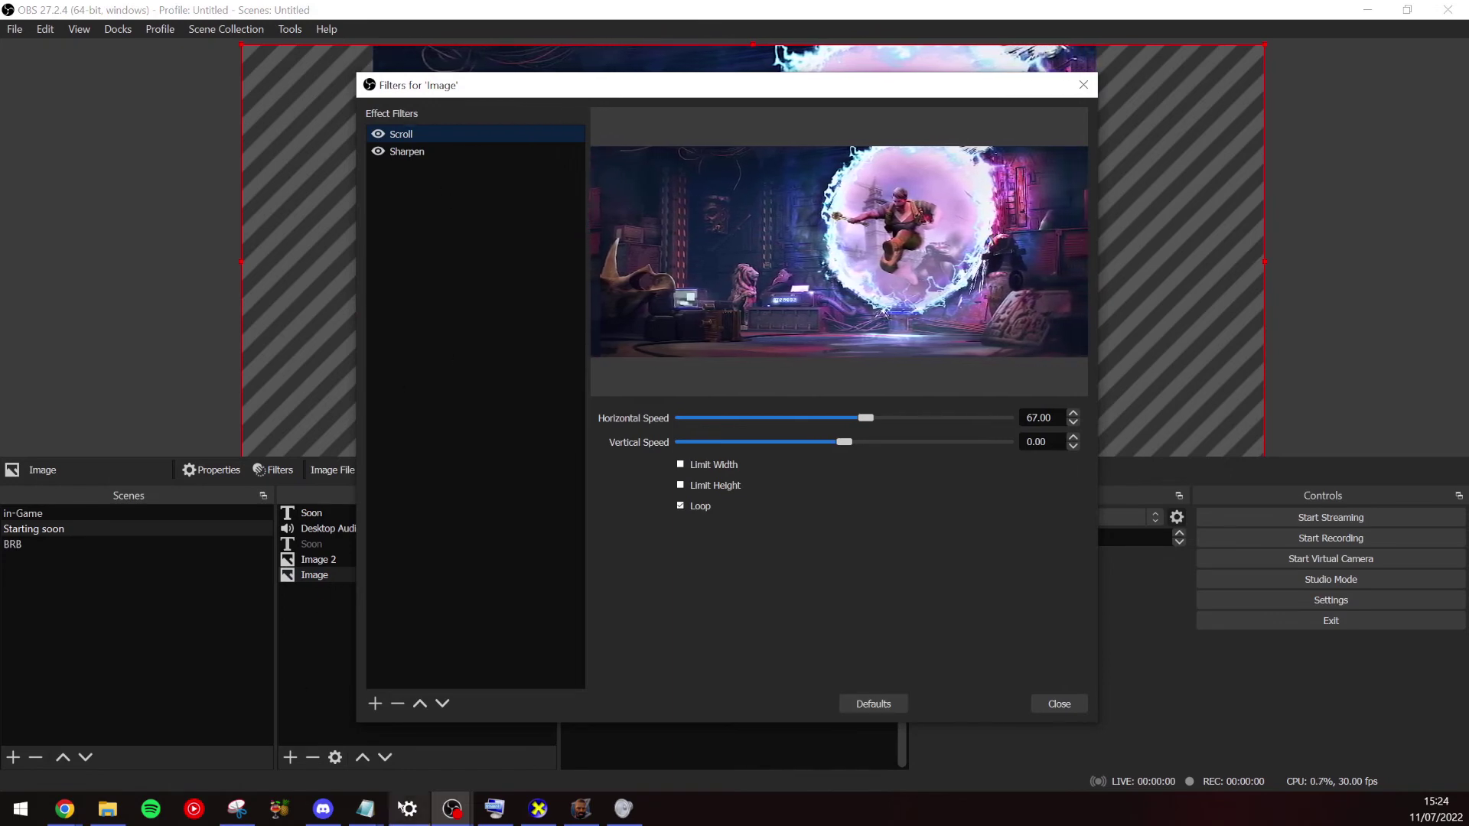
click(375, 704)
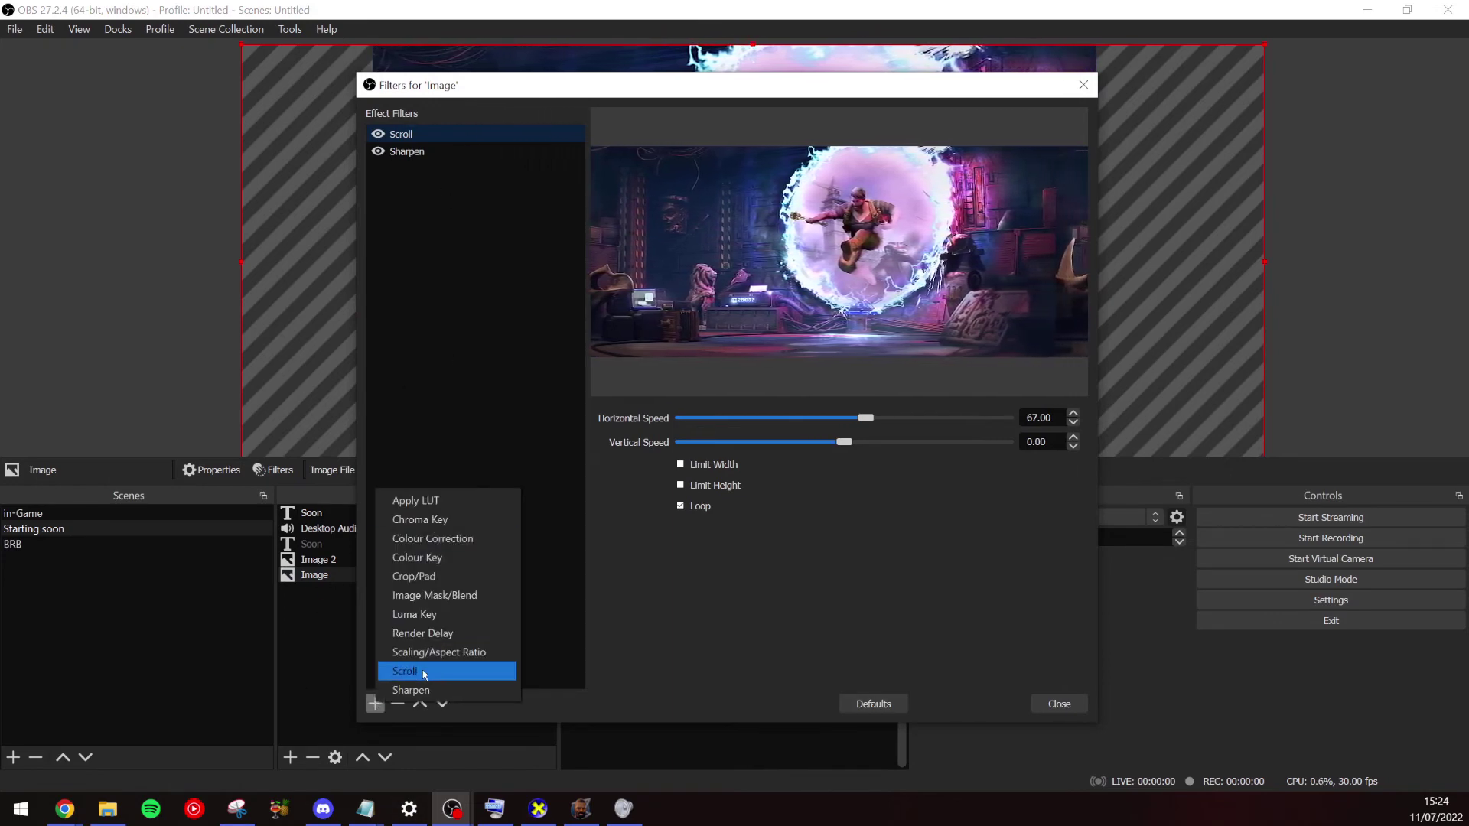
click(436, 232)
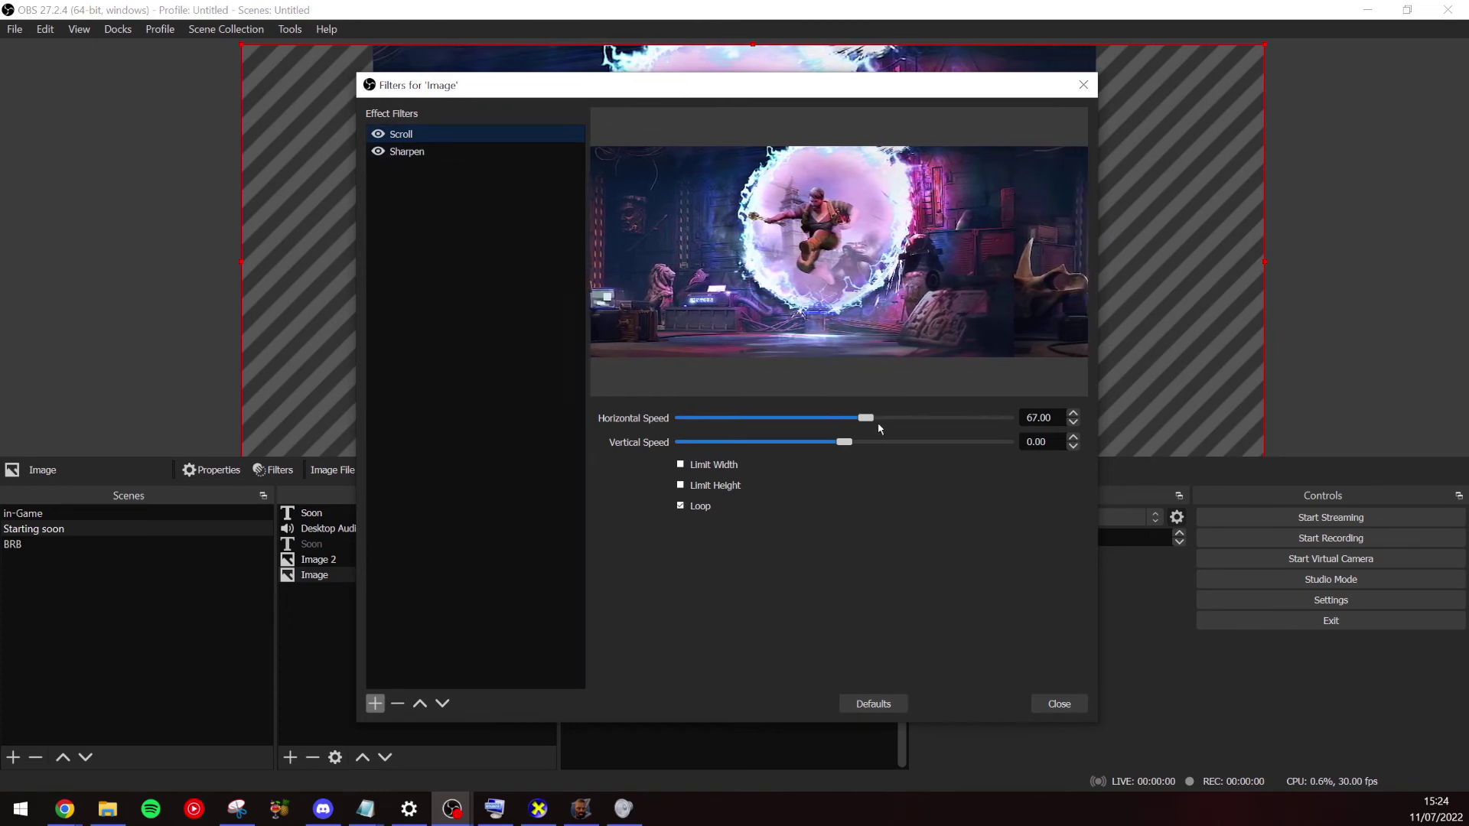
drag(865, 418, 1273, 410)
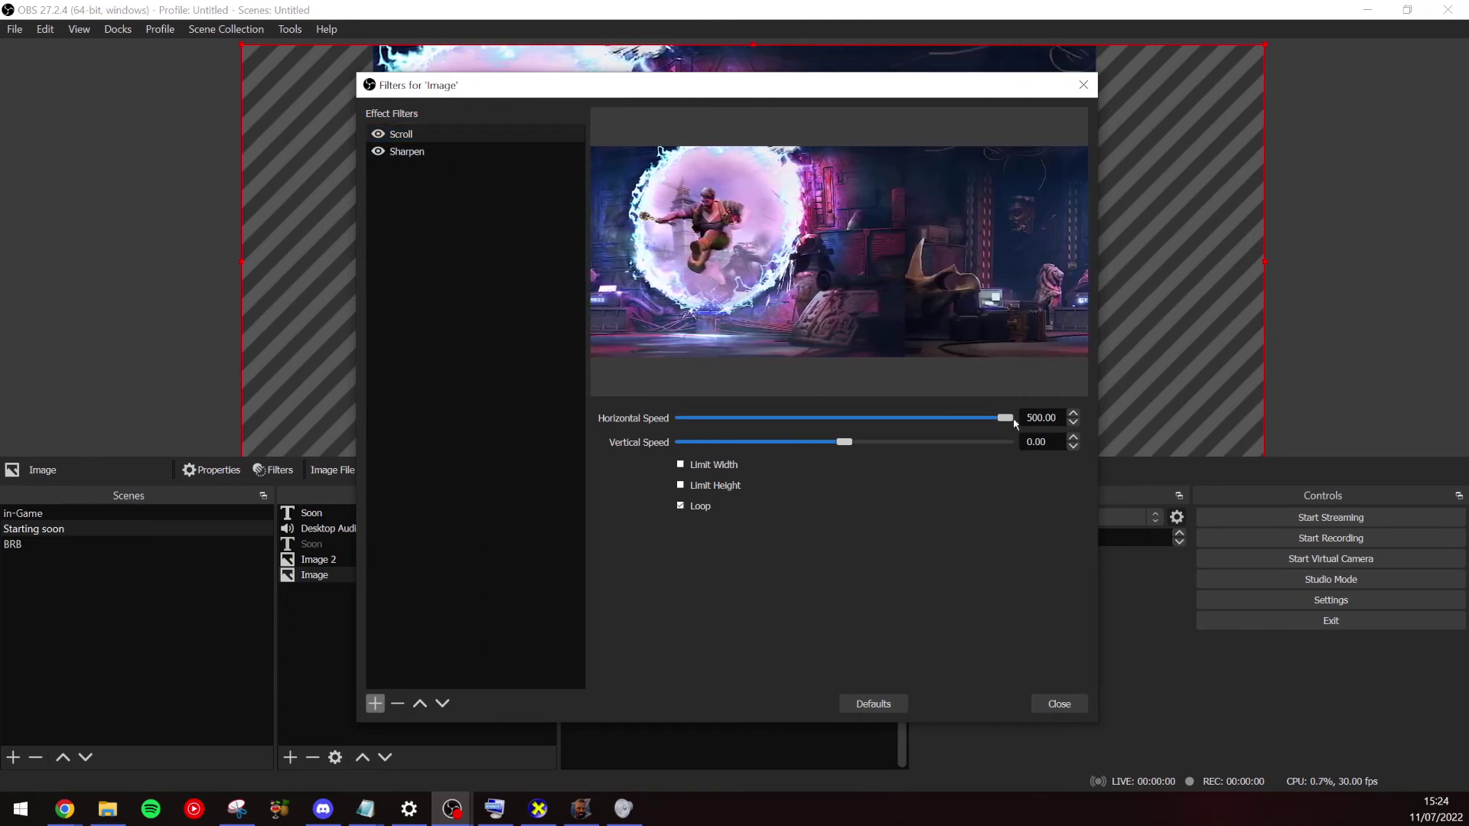
drag(1016, 423, 758, 417)
drag(842, 443, 970, 452)
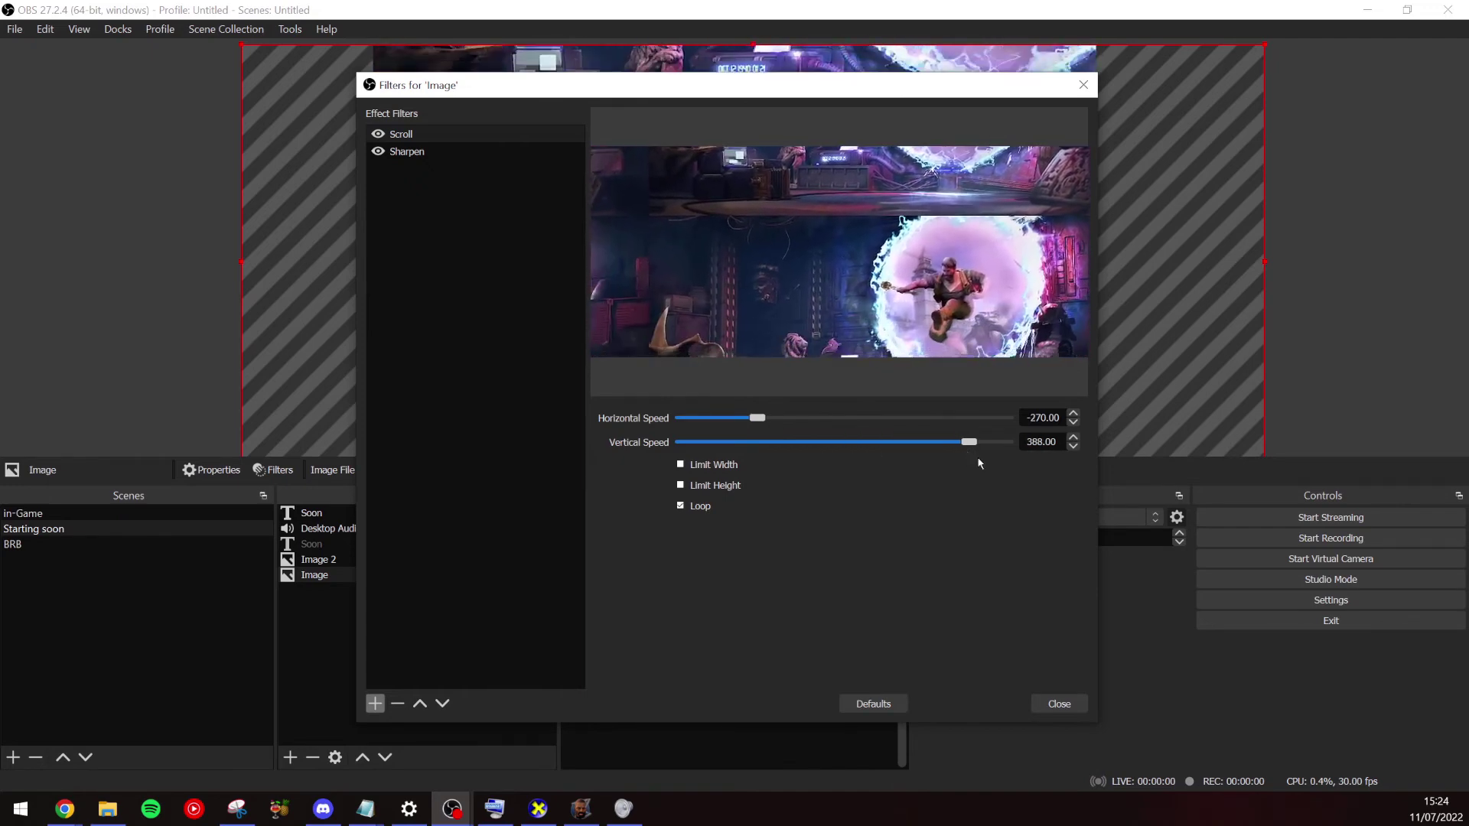
click(1059, 704)
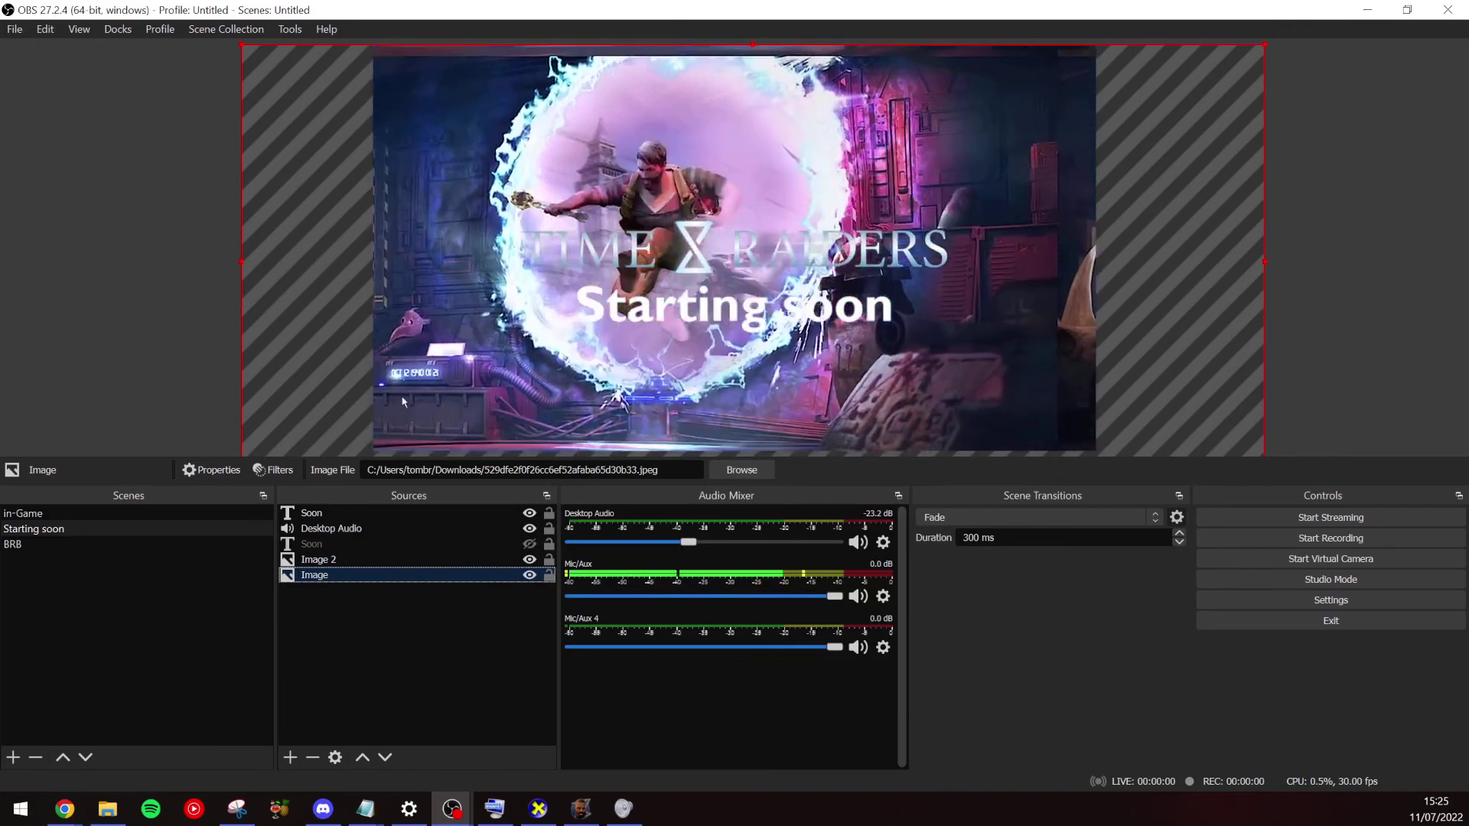
Add a new Text (GDI+) source named "soons" to the Starting soon scene
click(620, 244)
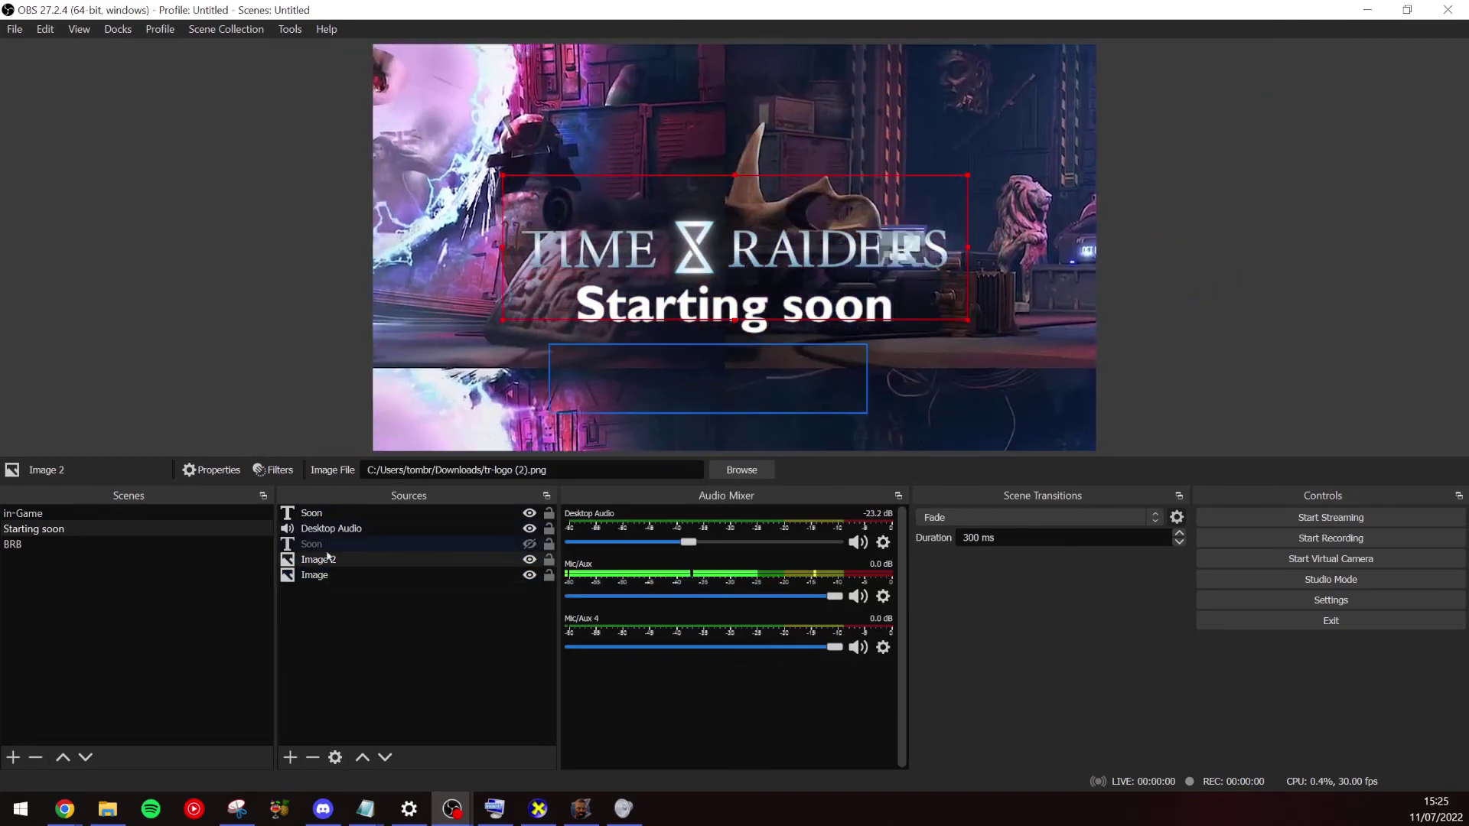
click(314, 513)
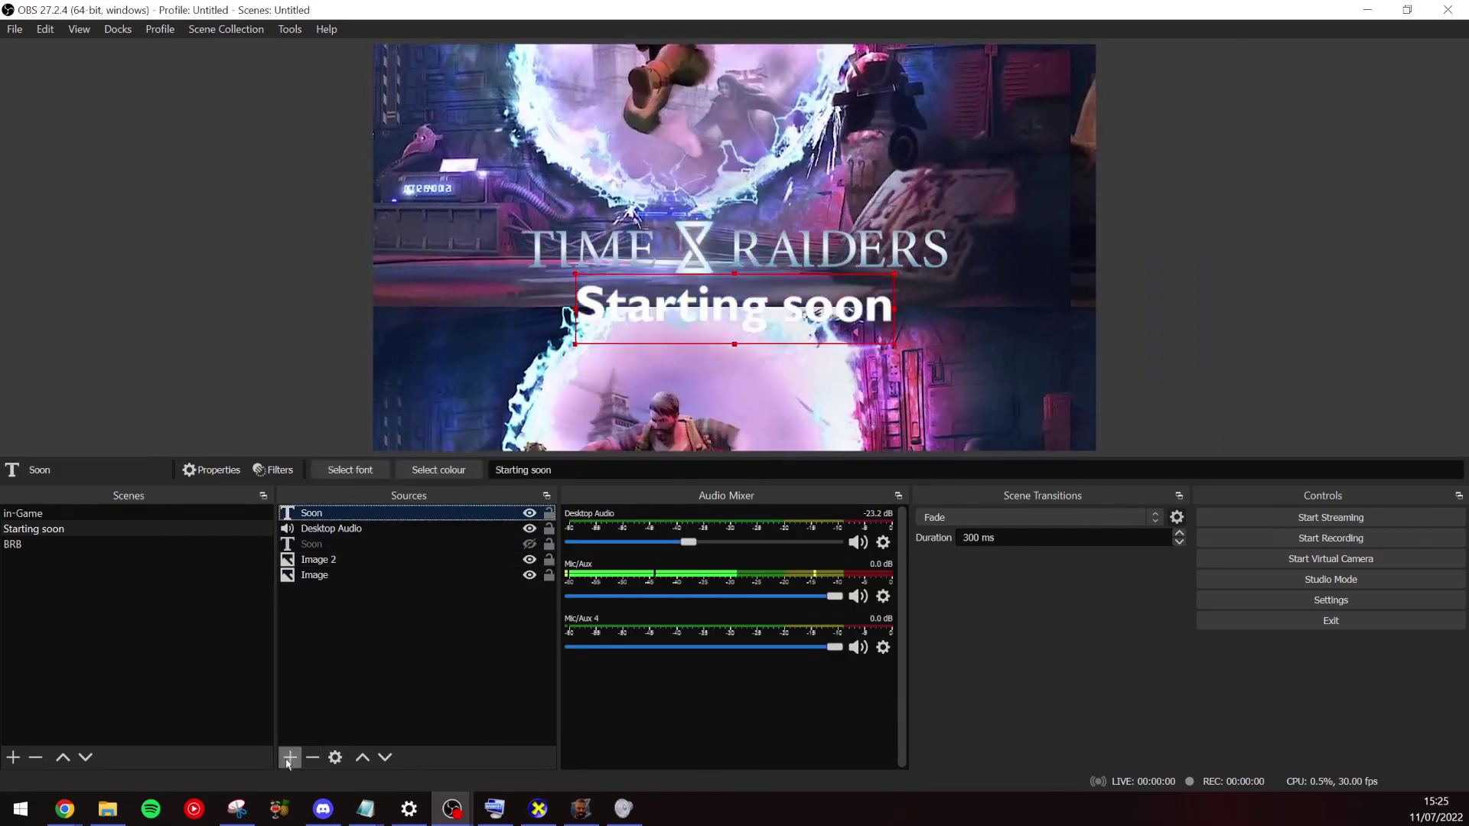
click(289, 758)
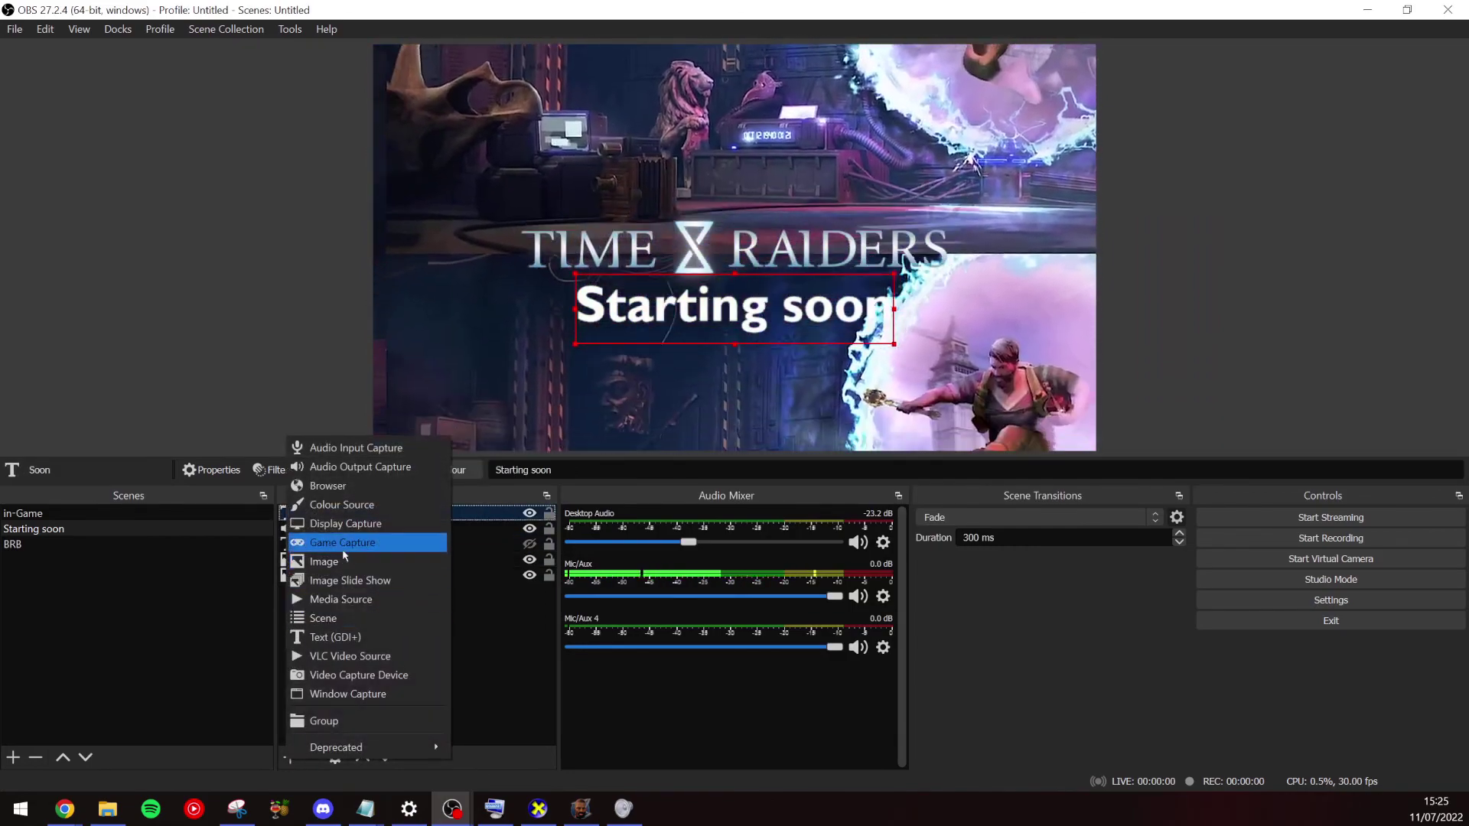
click(339, 639)
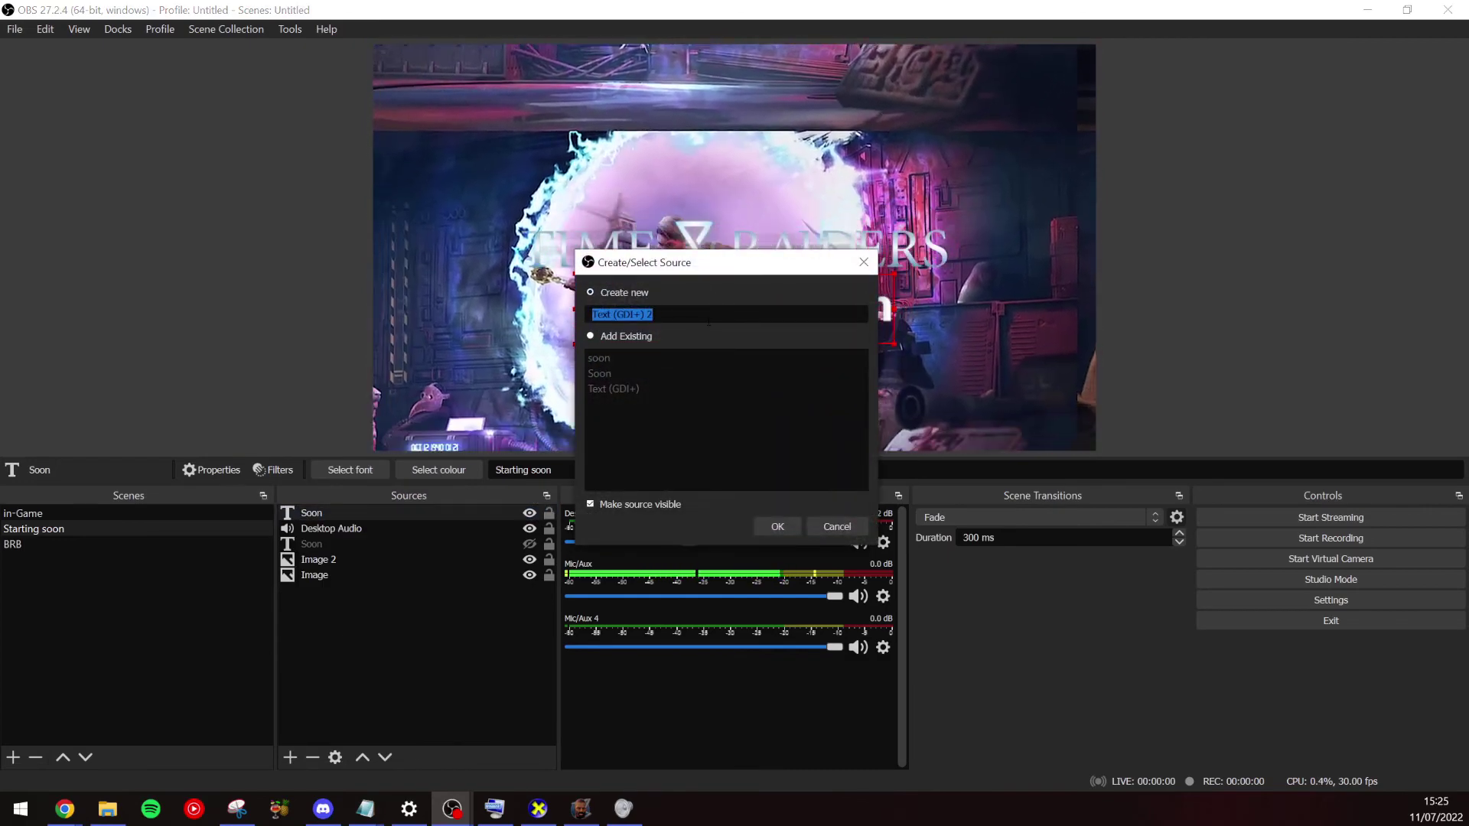
text(soon)
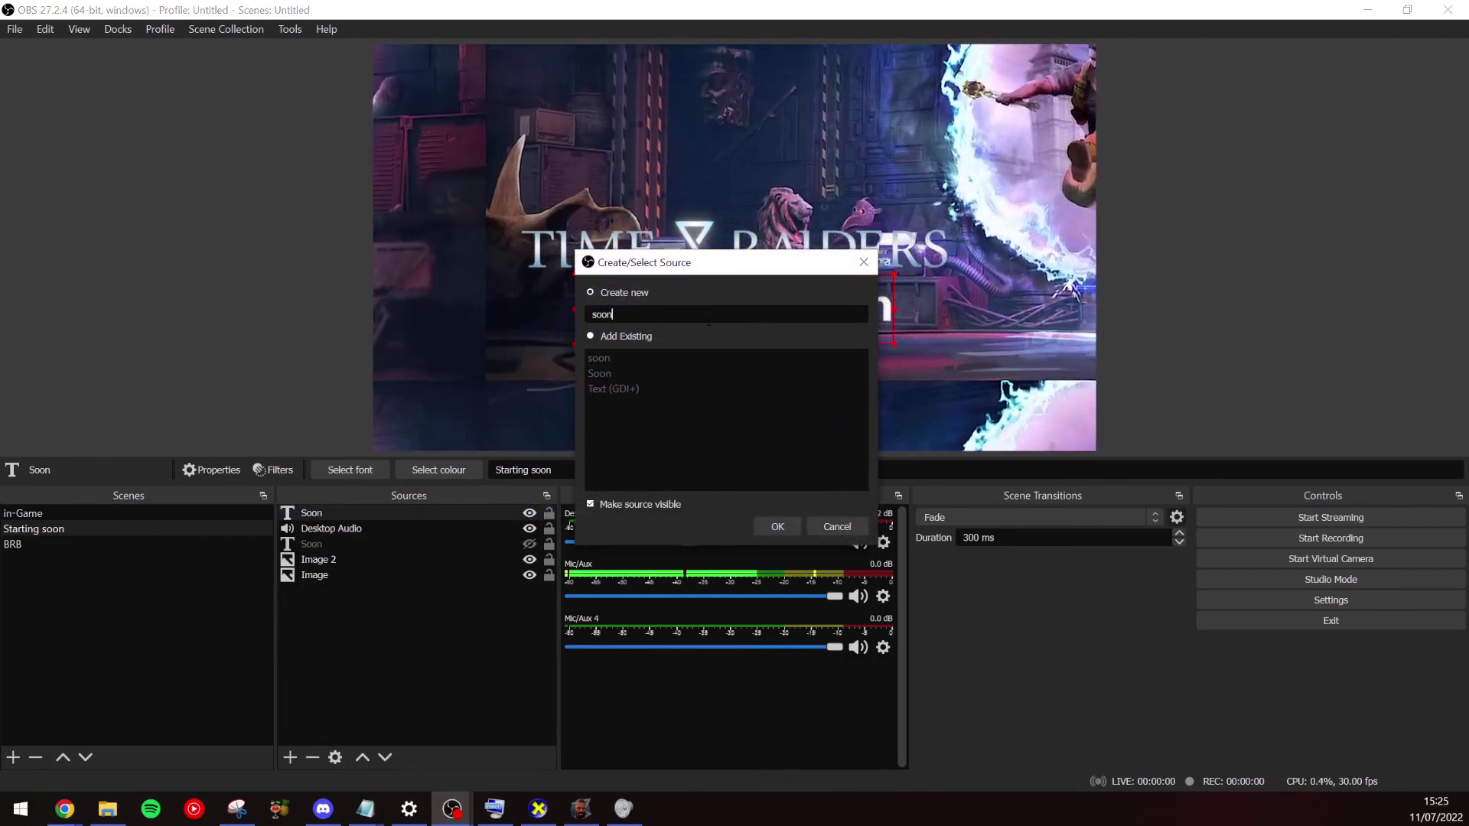
key(Return)
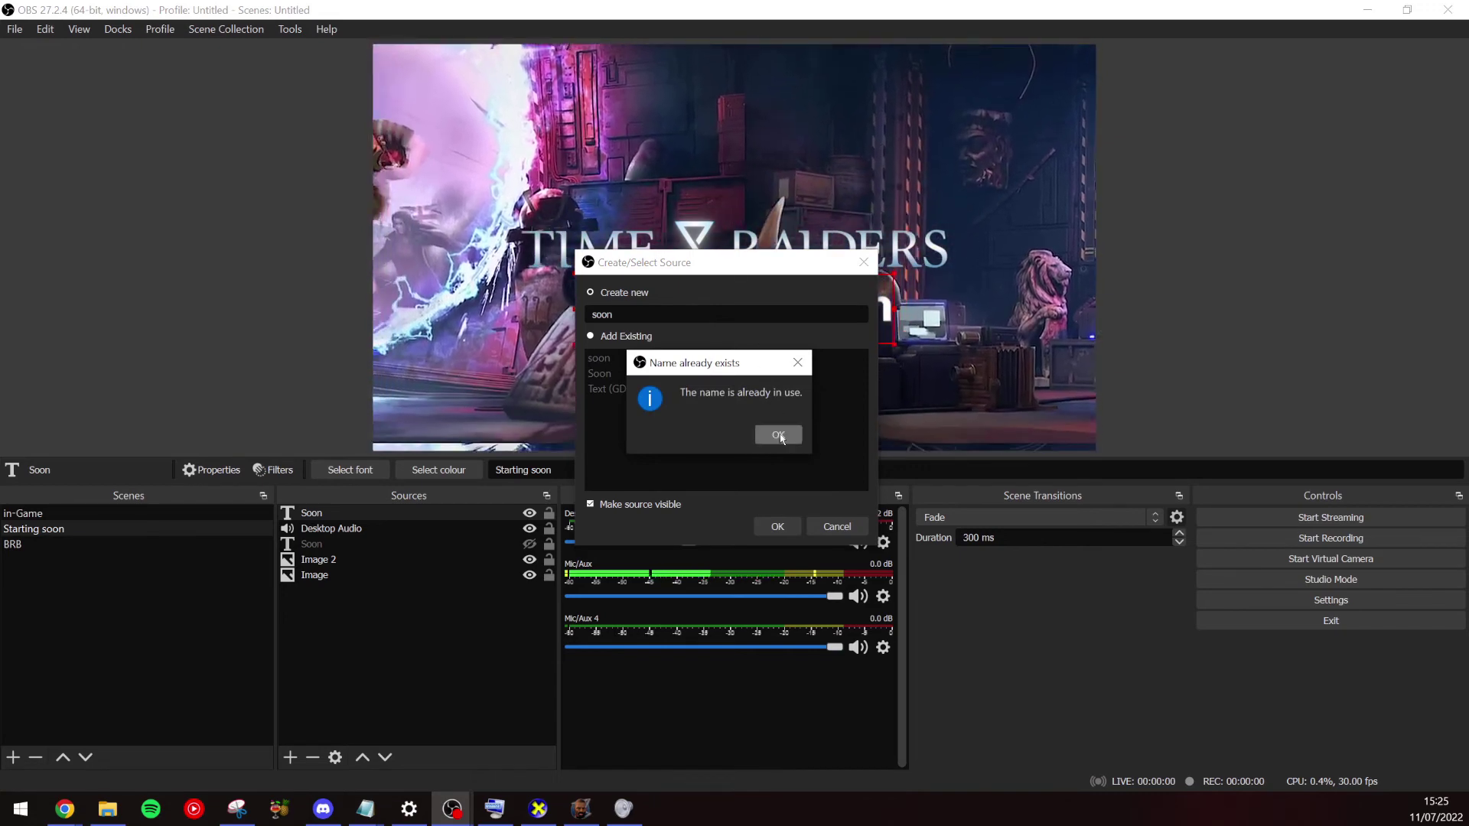
key(Return)
text(s)
key(Return)
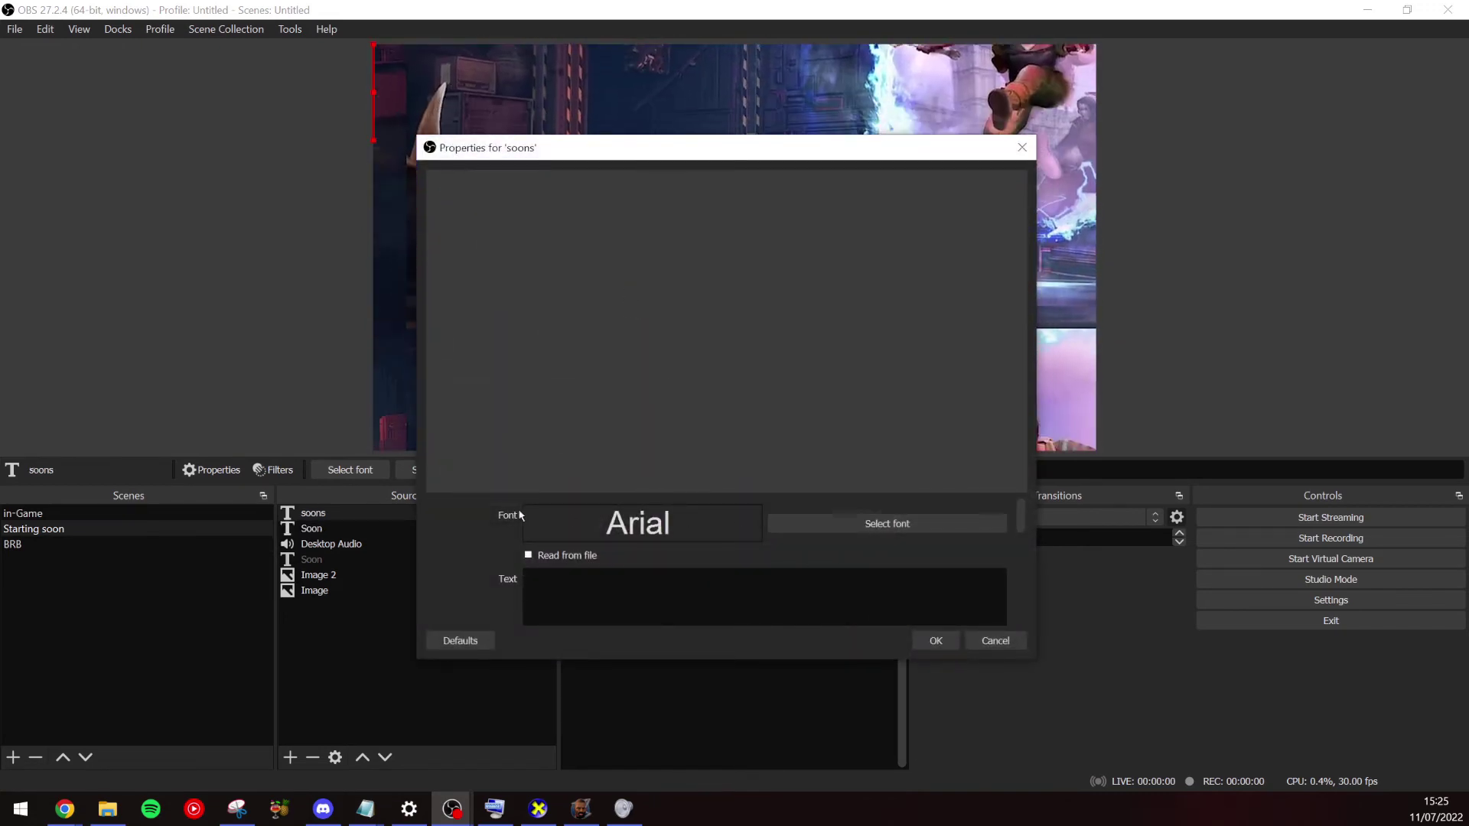
Set the soons source to read "Hello!" in the Gill Sans MT Bold font
drag(613, 146, 1002, 95)
click(1208, 480)
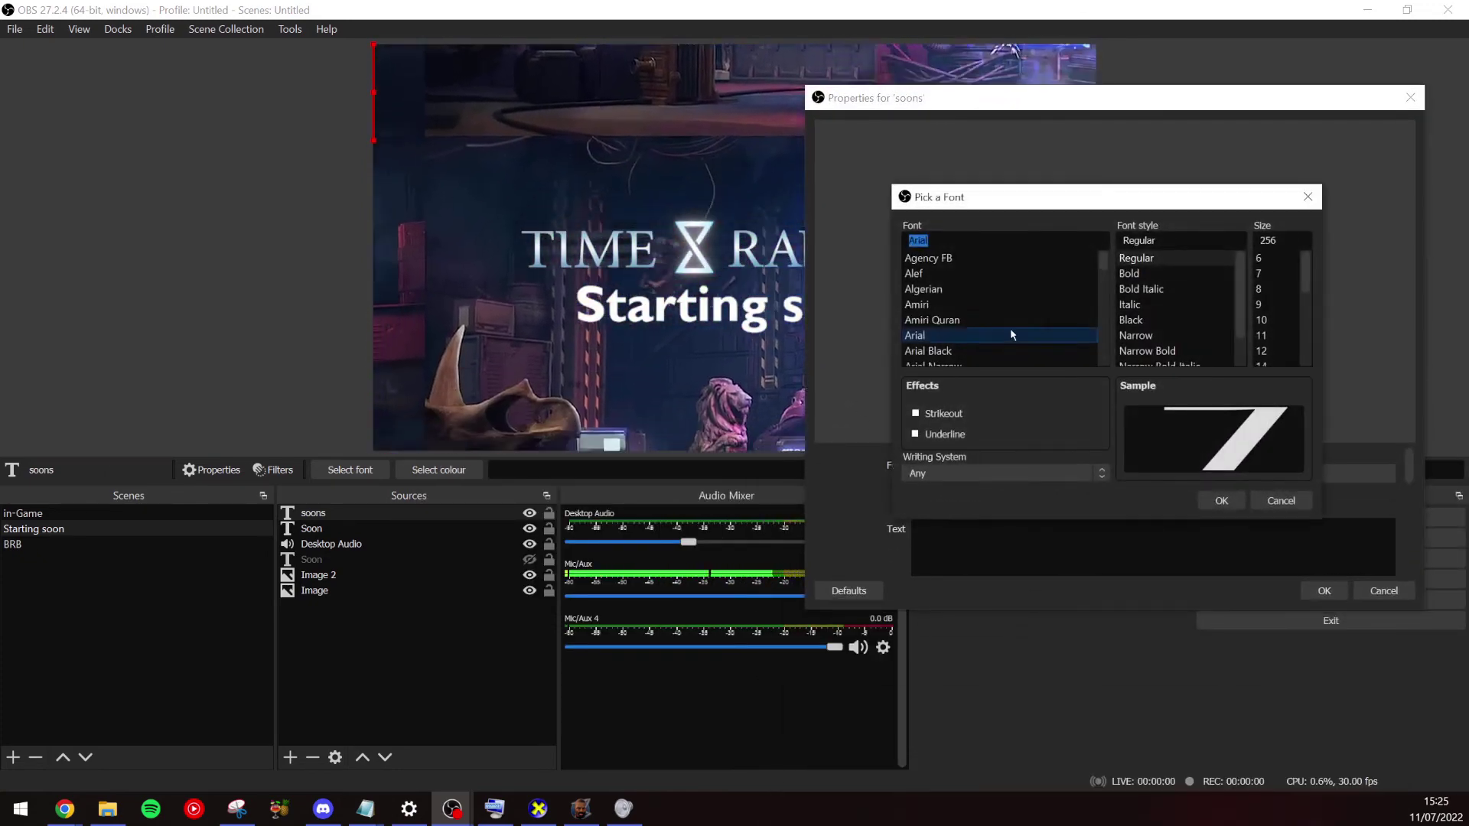
scroll(1010, 328, down, 20)
scroll(1021, 334, down, 15)
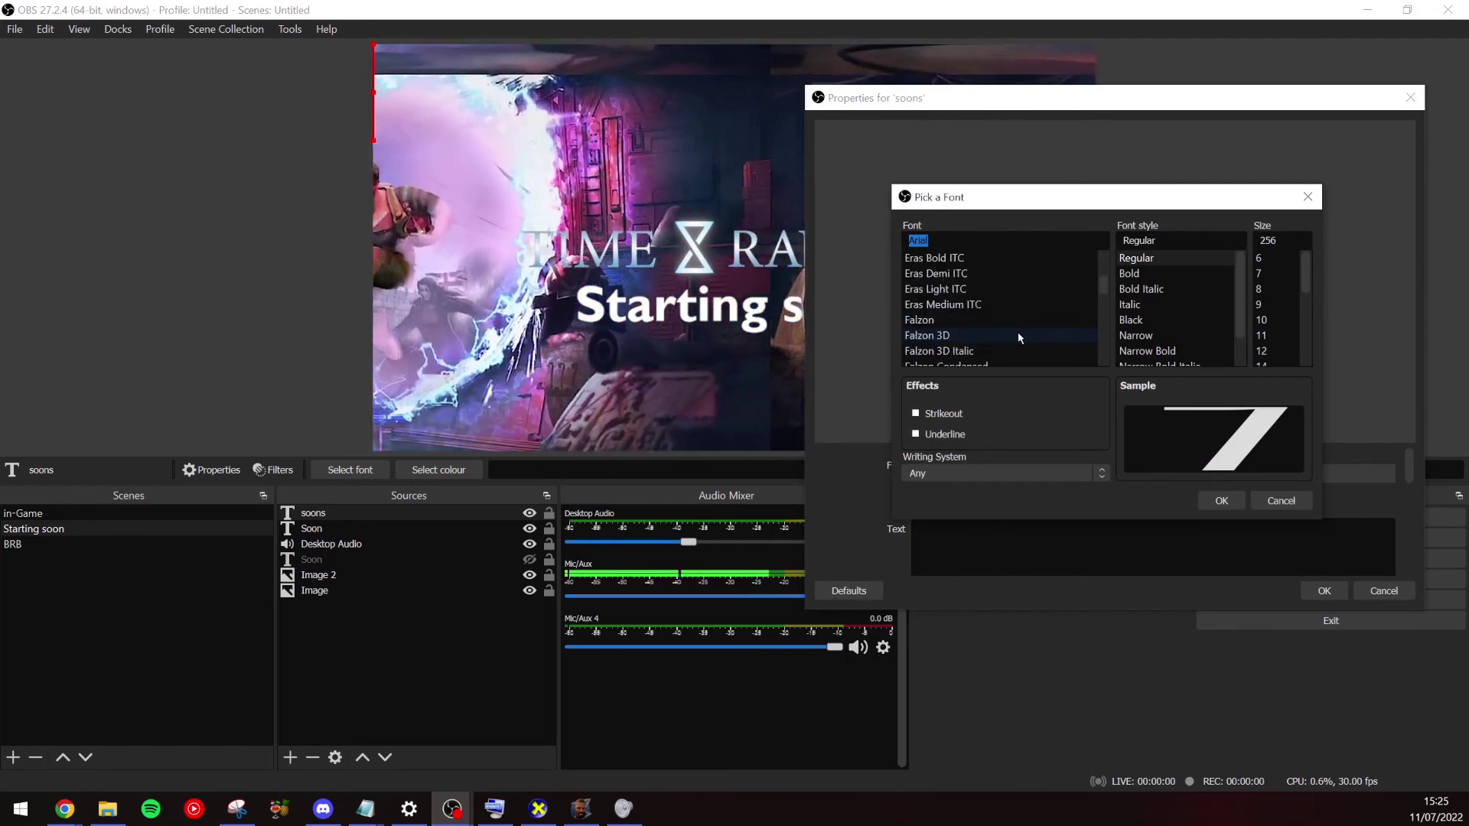
scroll(1009, 333, down, 6)
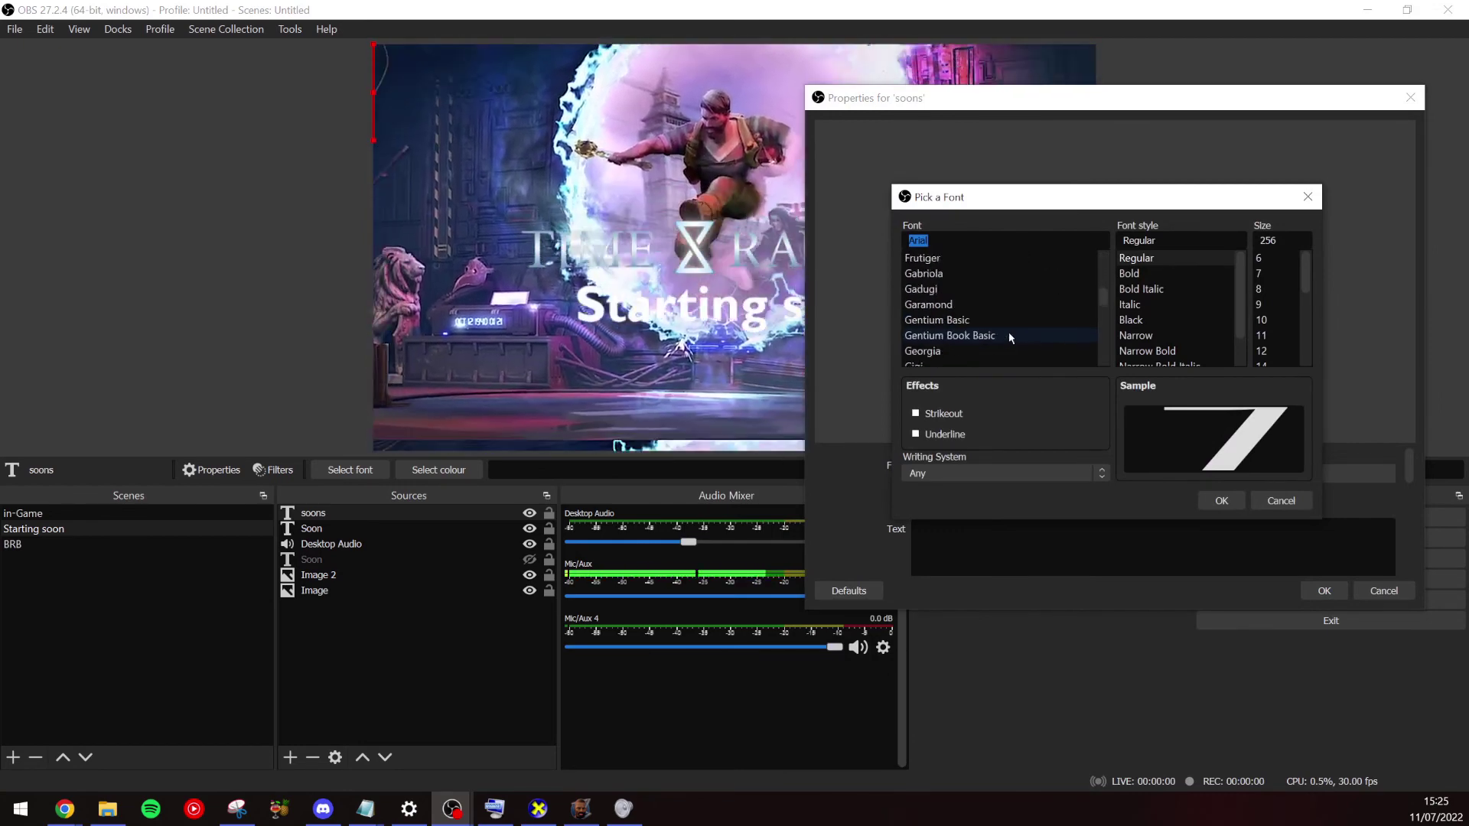
click(992, 335)
click(1130, 274)
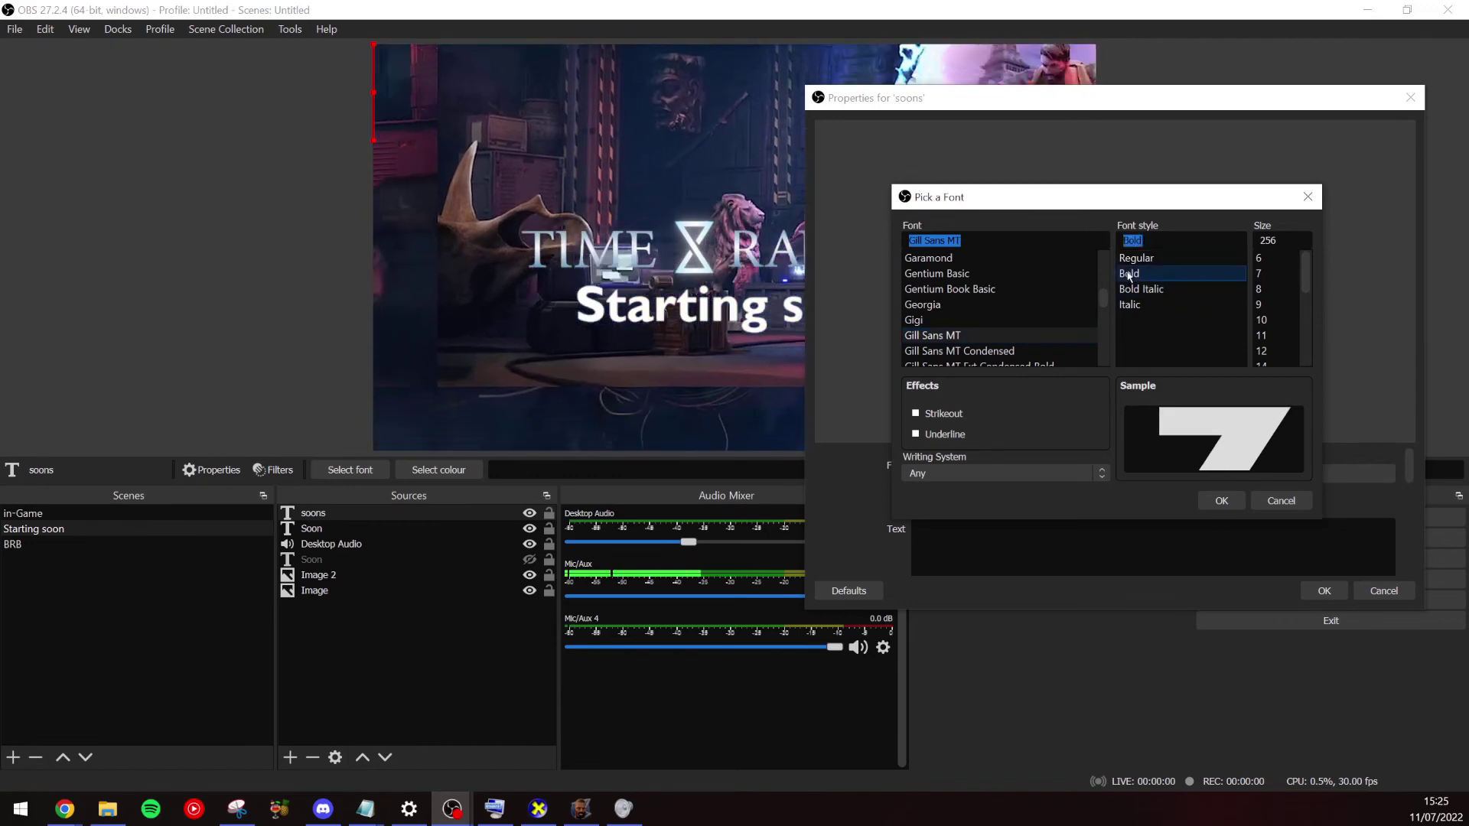
click(1221, 500)
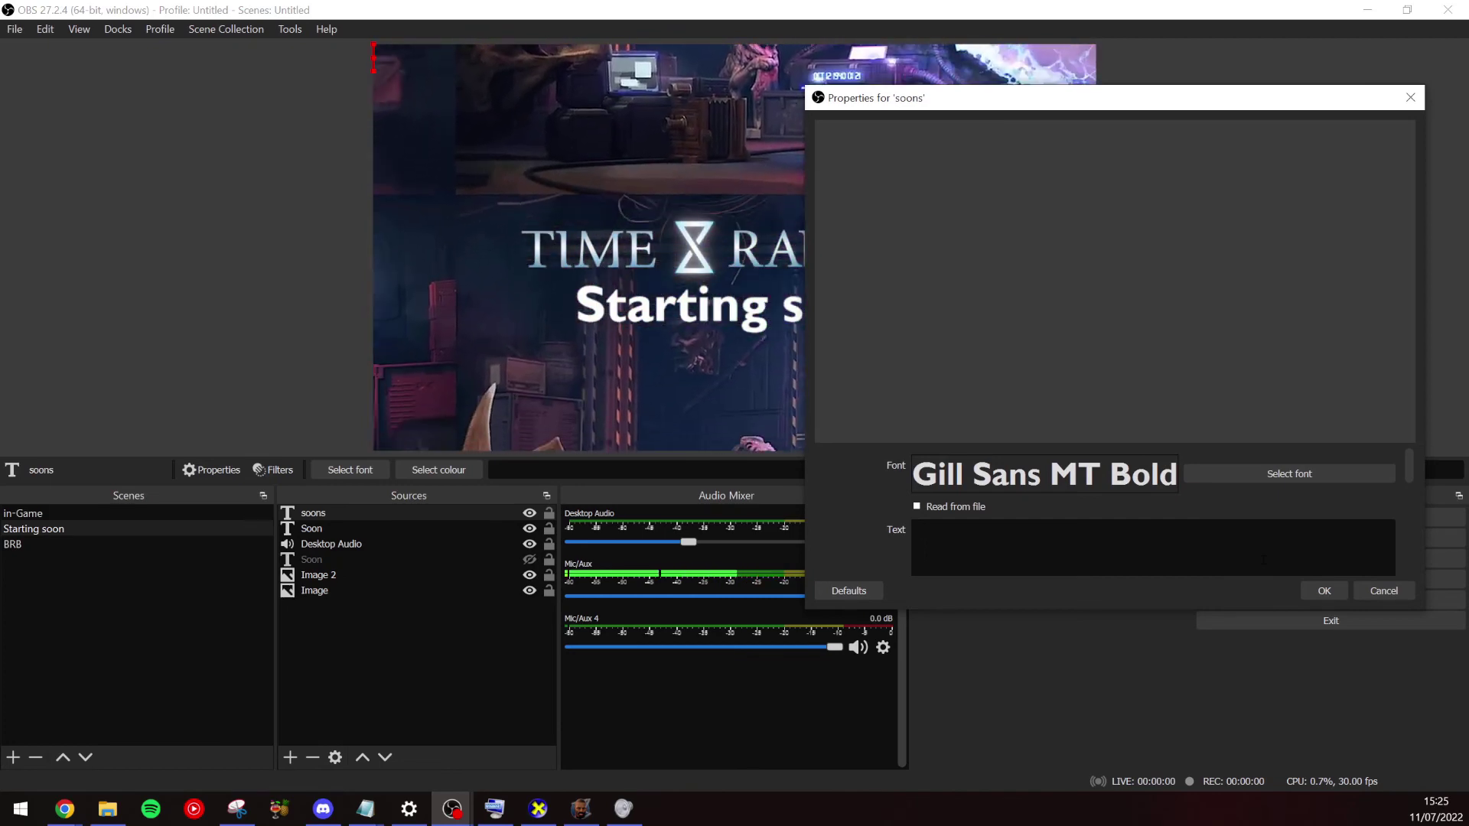
text(Hello!)
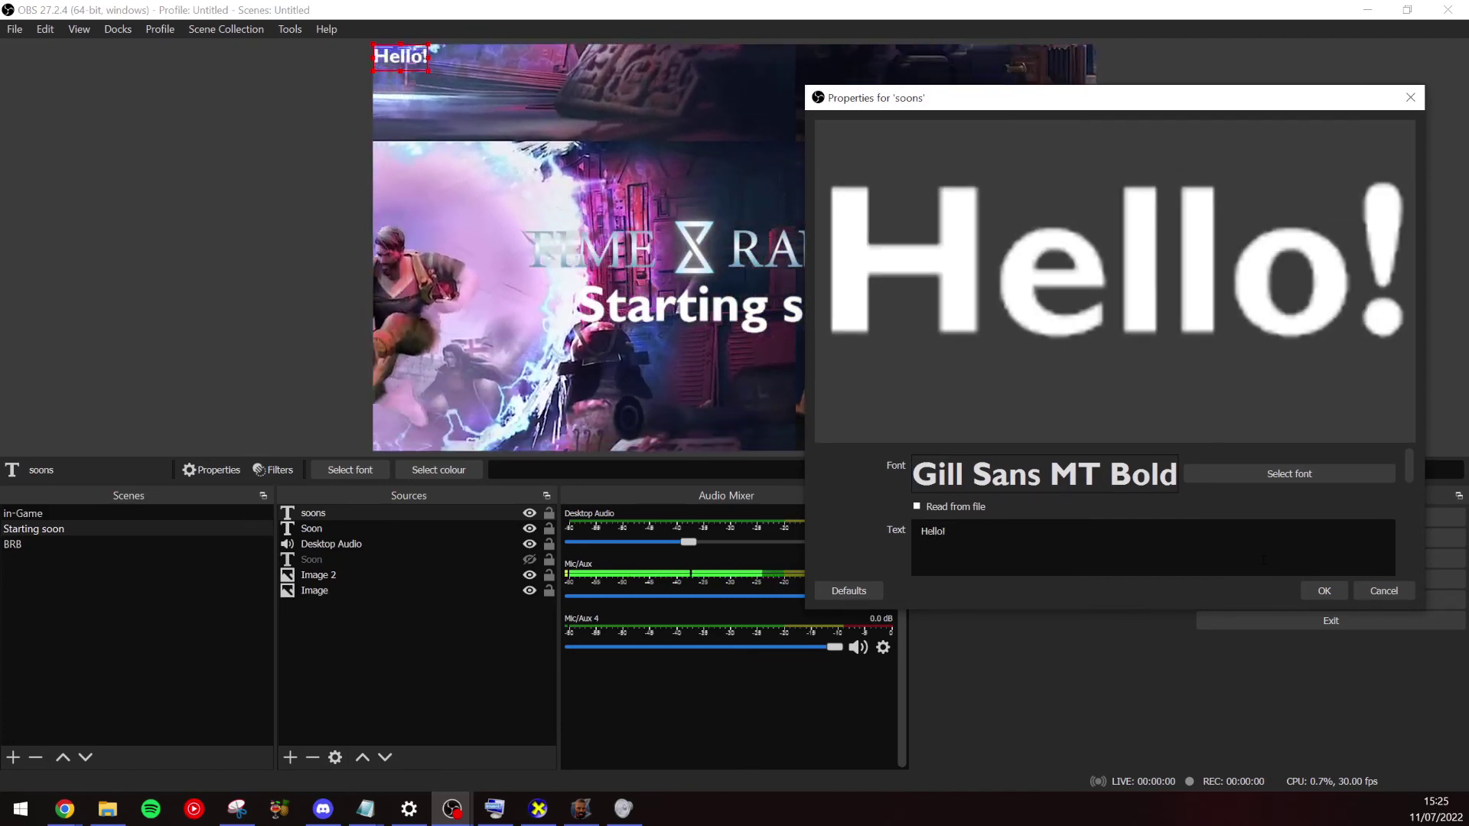
click(1323, 589)
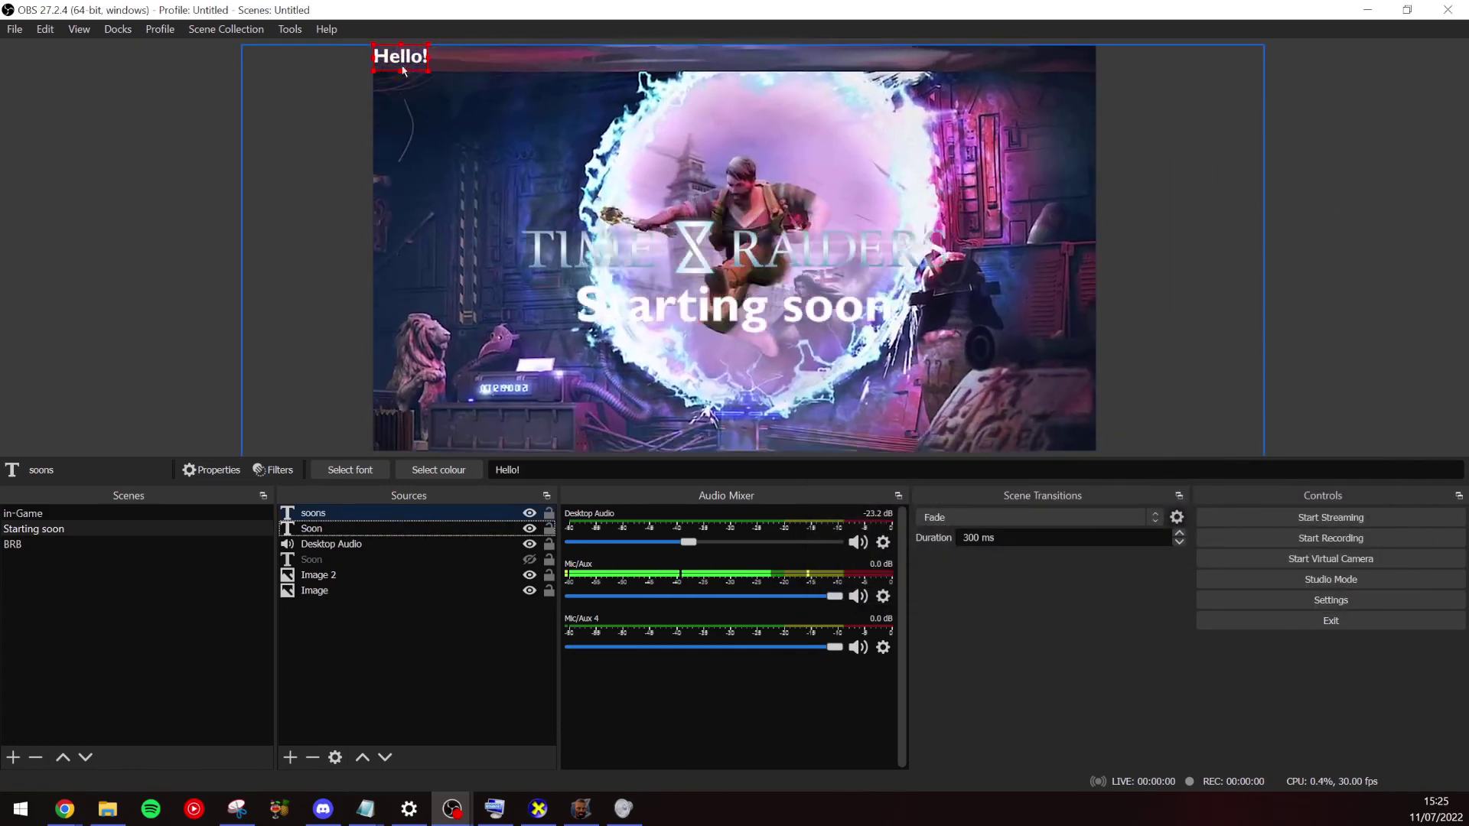
Enlarge the "Hello!" text and place it directly beneath the "Starting soon" text, at the canvas's lower edge
drag(428, 71, 647, 179)
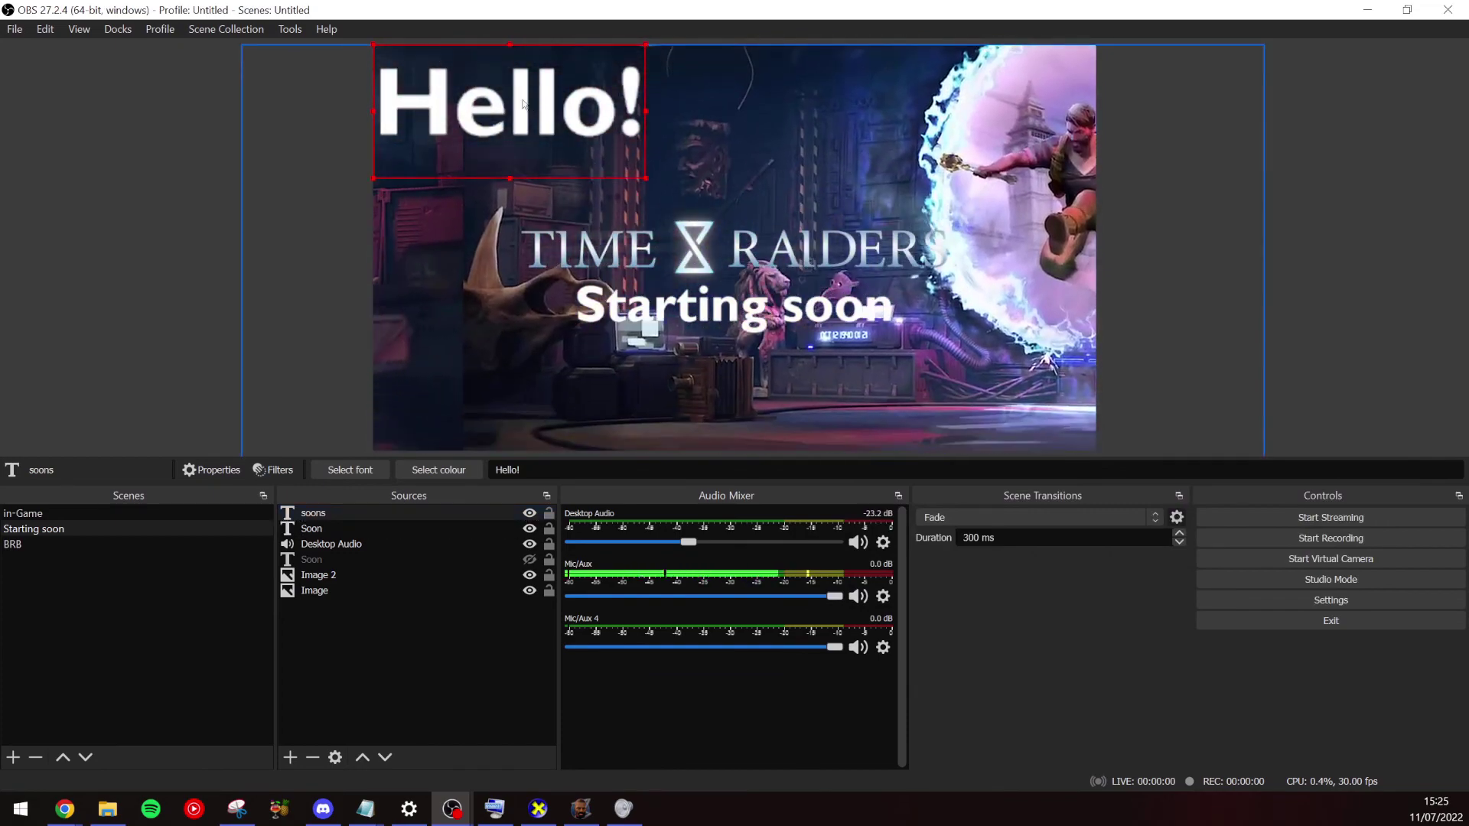
drag(497, 111, 740, 361)
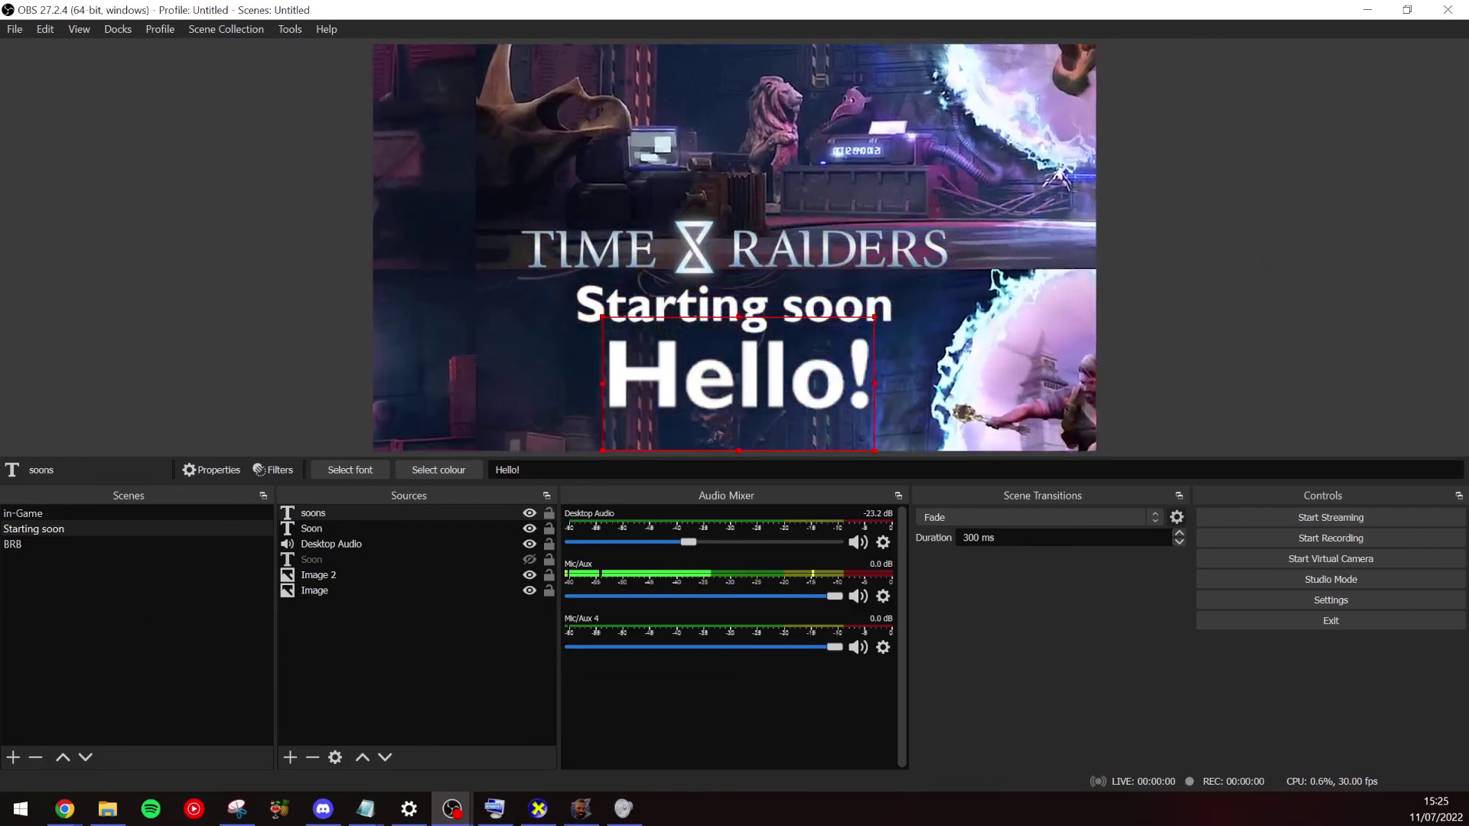
click(28, 573)
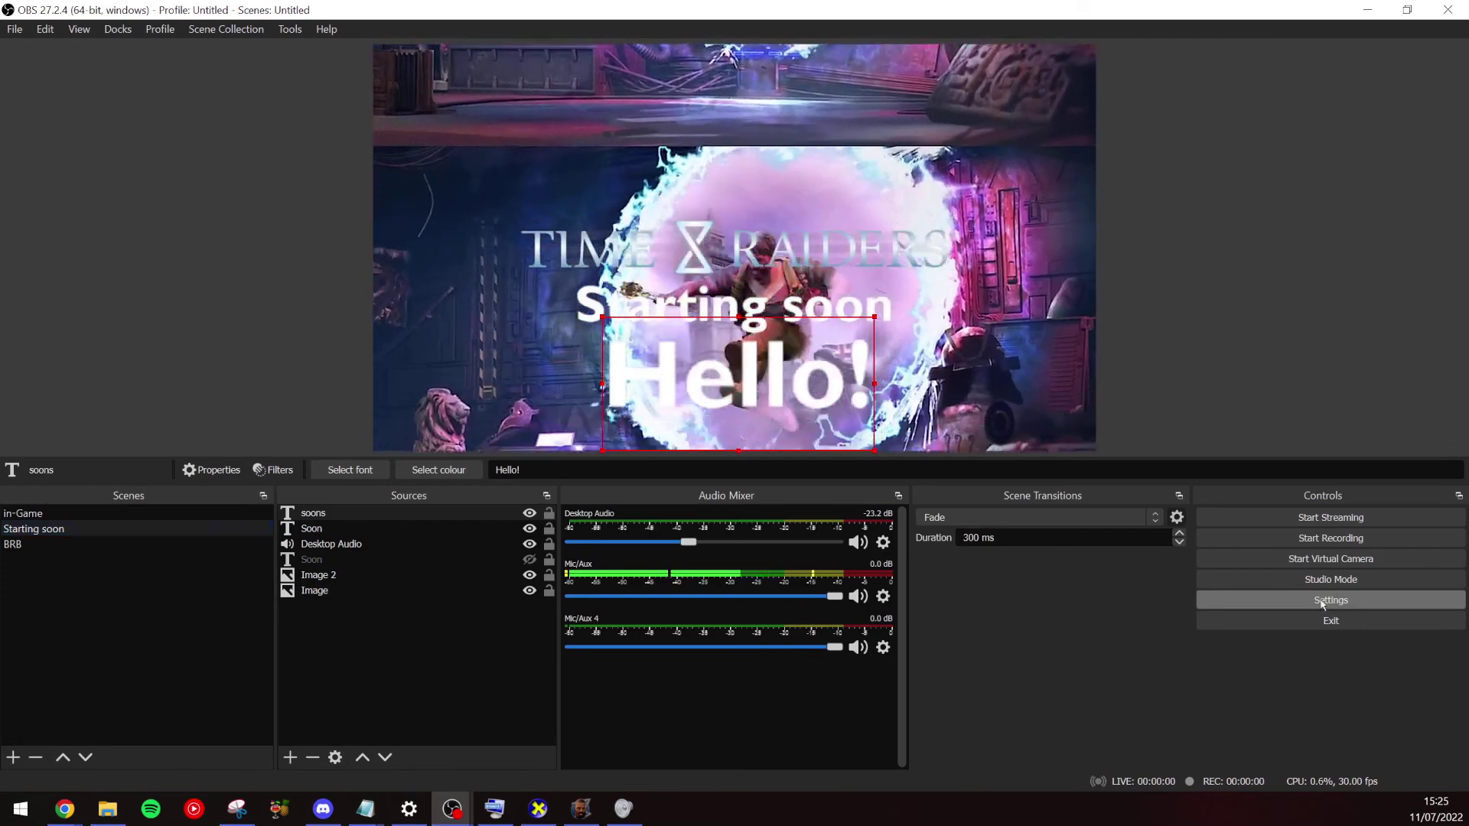
Assign O as the hotkey that switches to the in-Game scene
click(1322, 602)
click(397, 330)
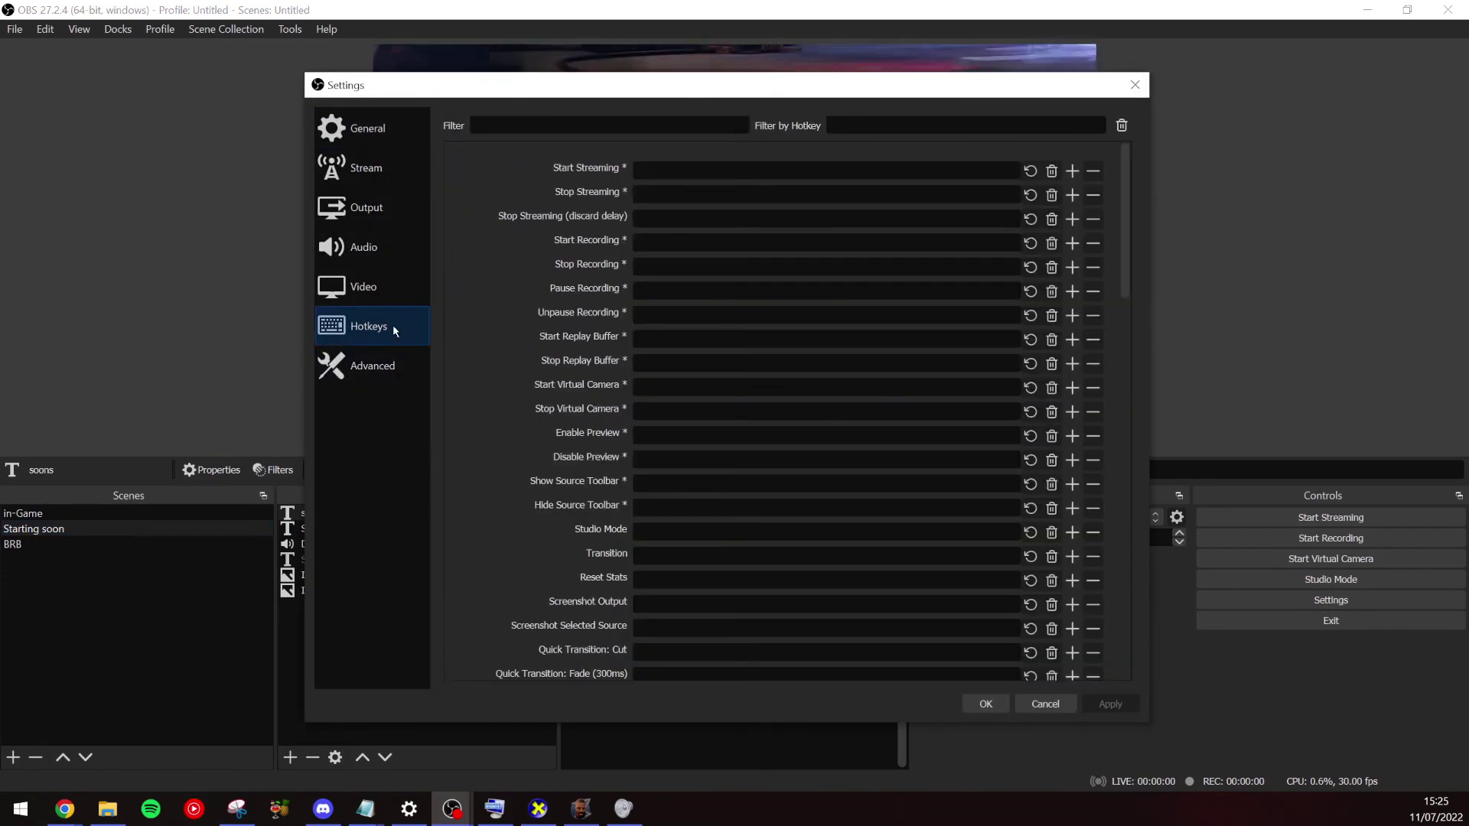
scroll(505, 307, down, 10)
scroll(522, 338, down, 2)
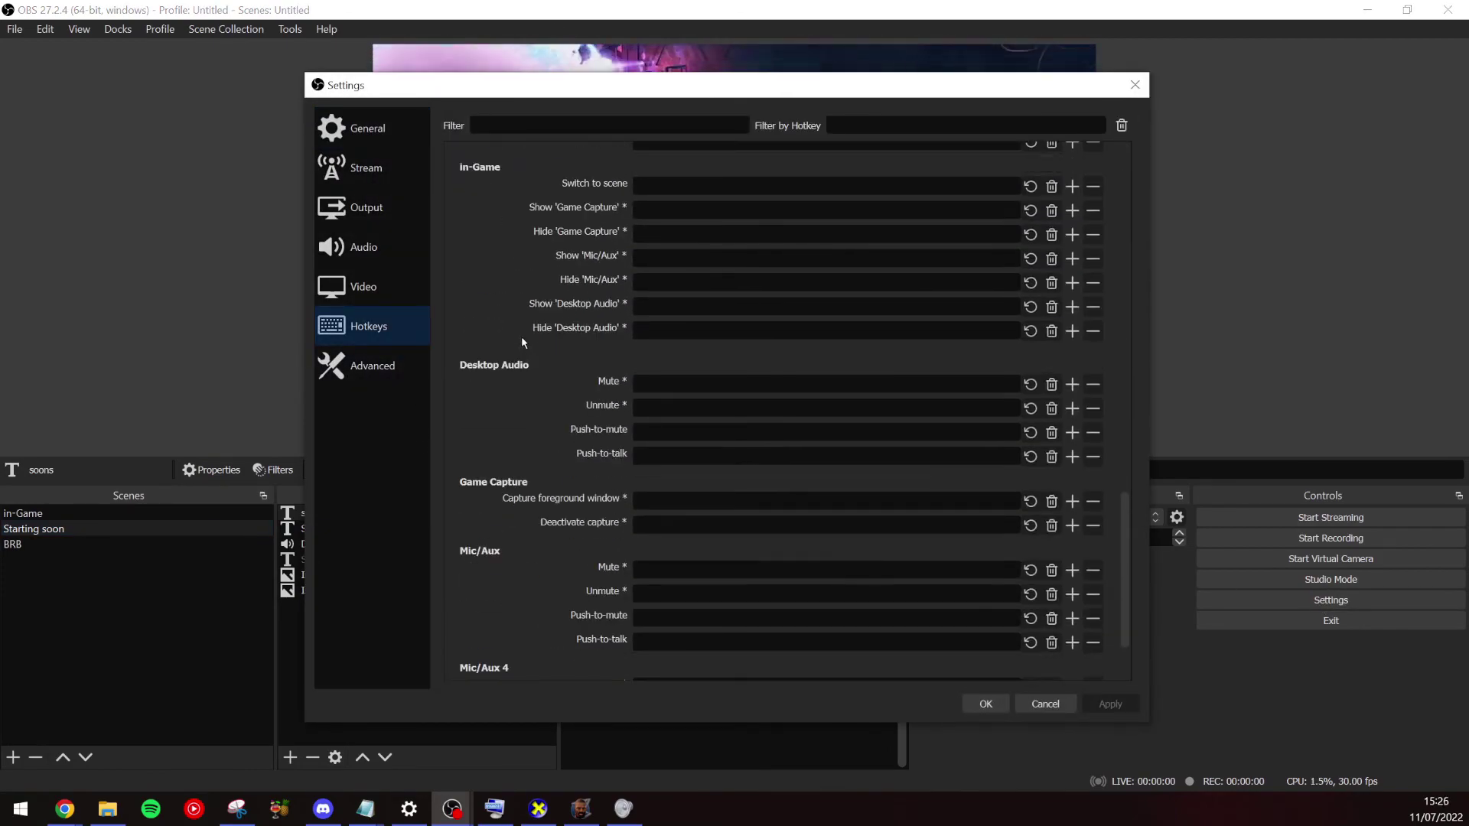
scroll(559, 397, down, 1)
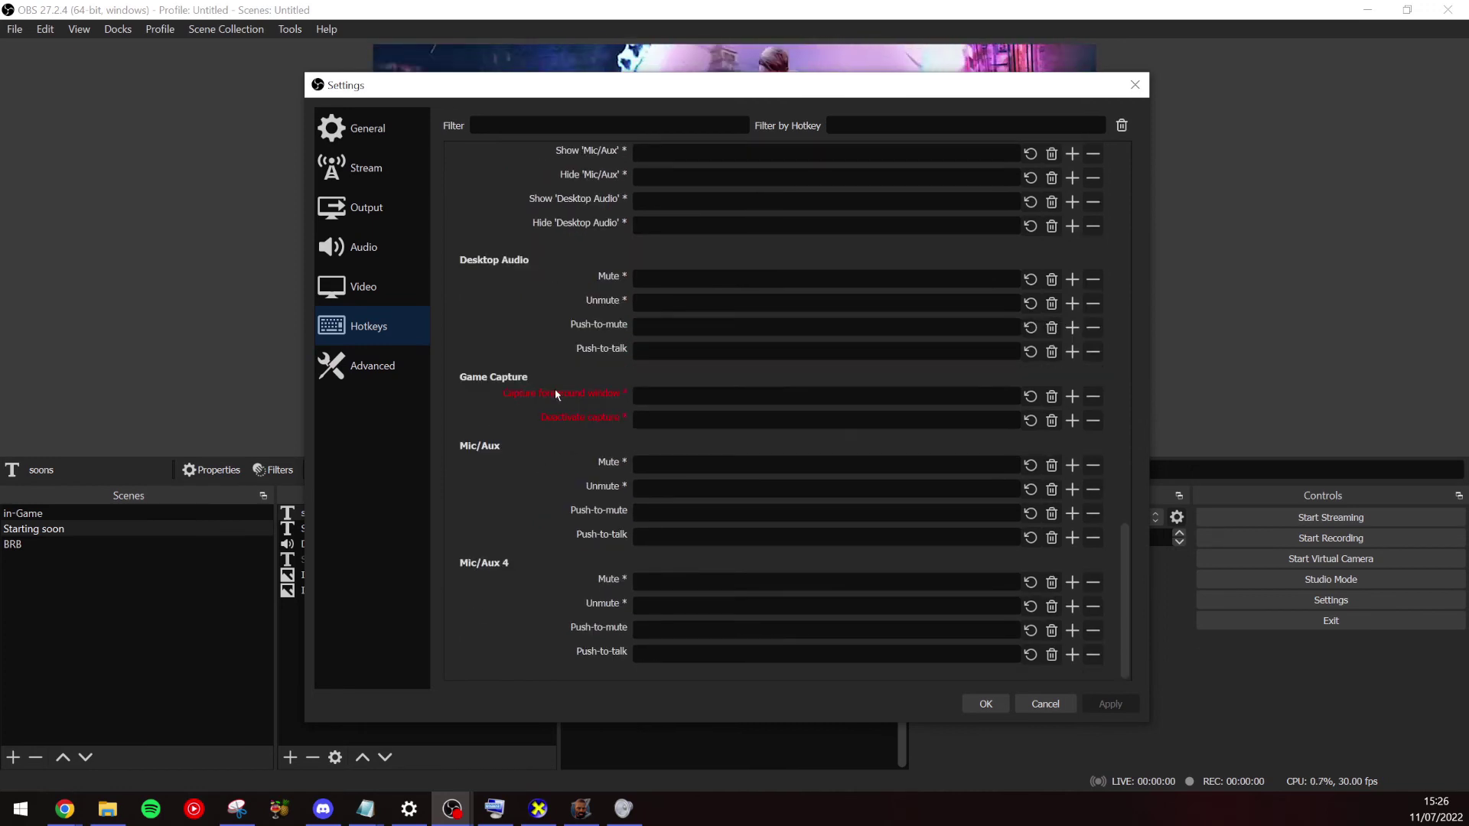
scroll(554, 388, up, 8)
scroll(553, 388, down, 3)
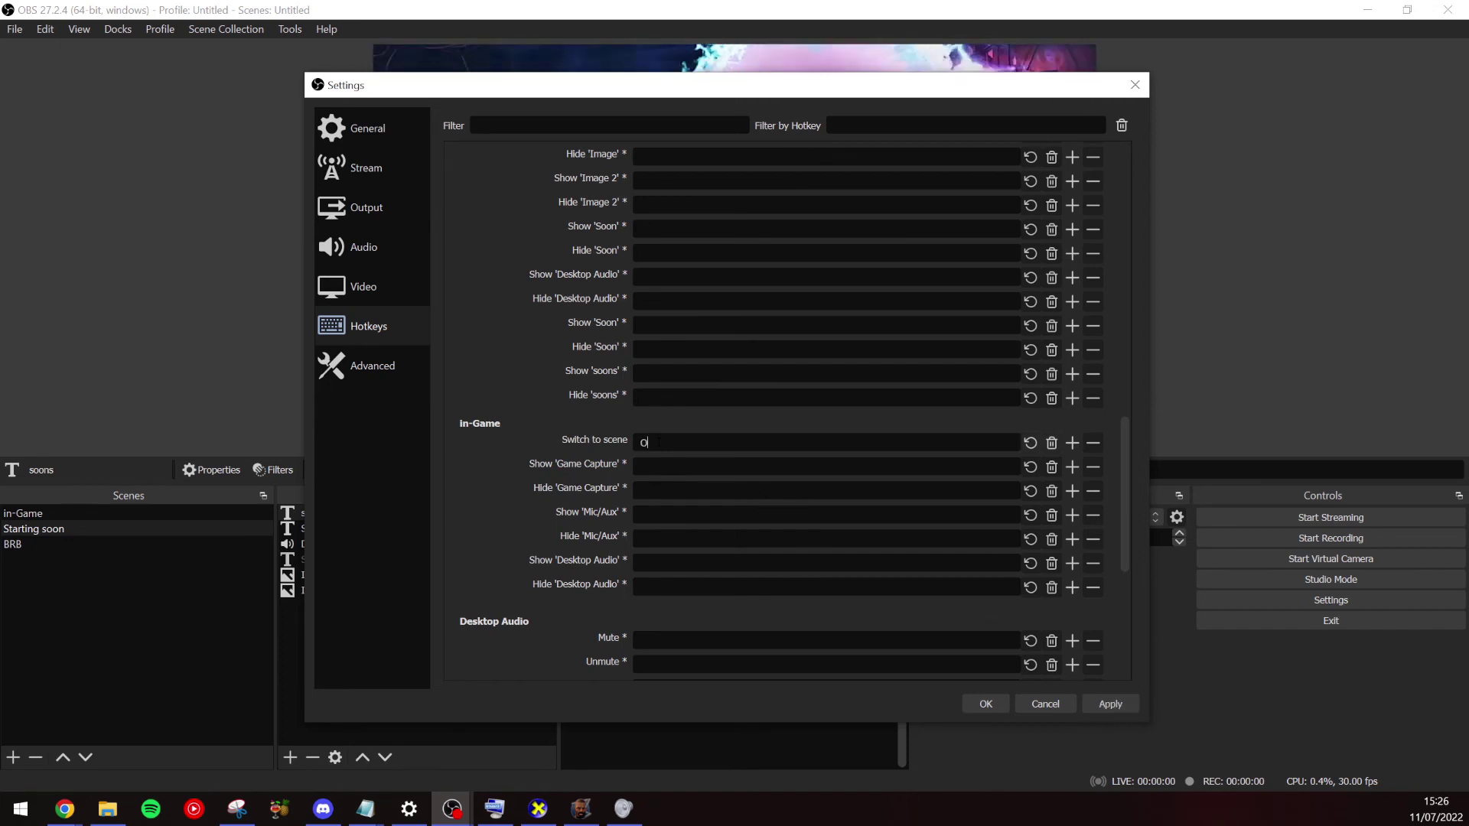
Assign P as the hotkey that switches to the Starting soon scene, and save the hotkey settings
scroll(658, 442, up, 2)
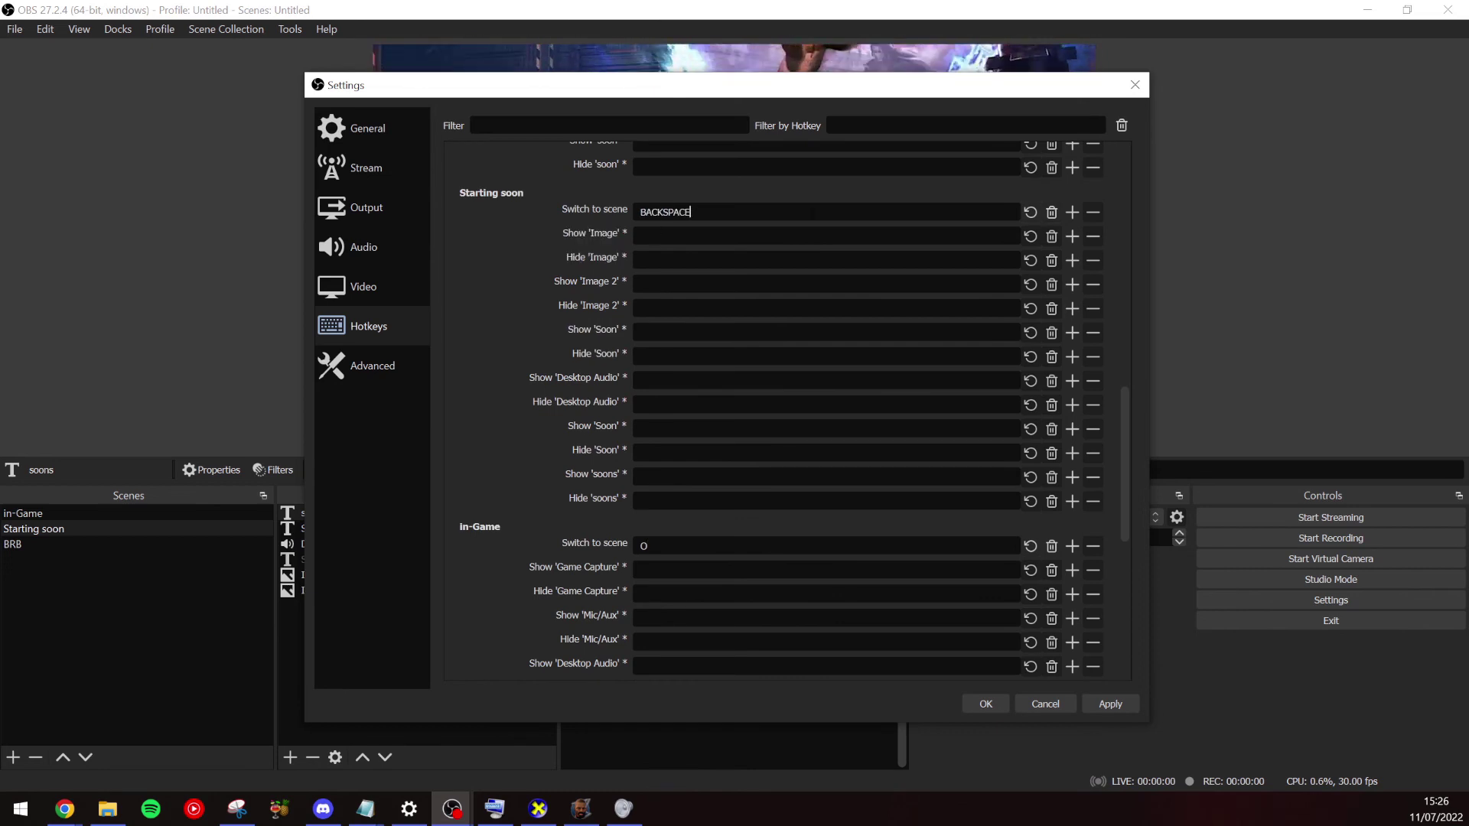
scroll(773, 232, up, 5)
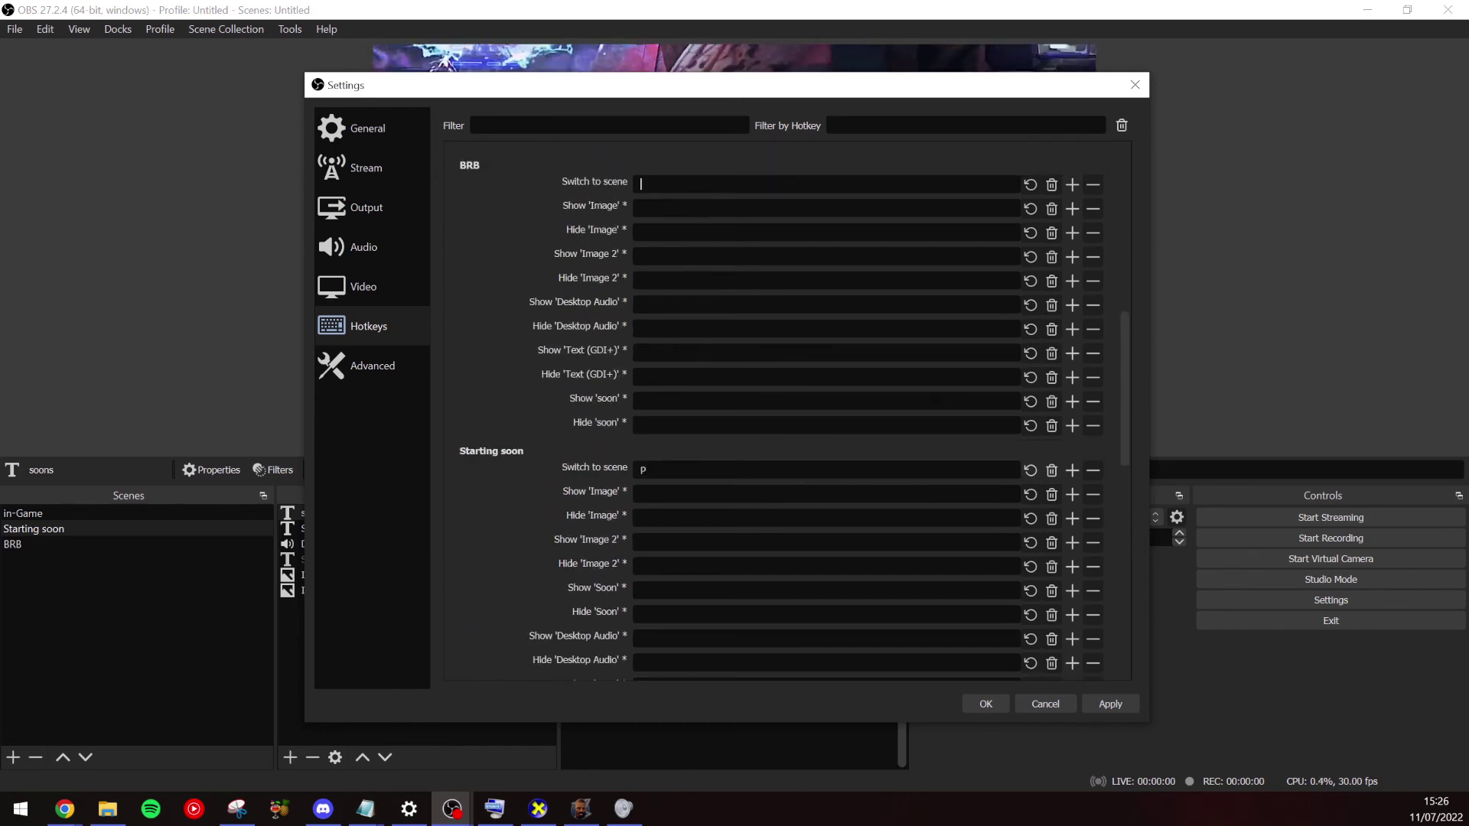
click(973, 707)
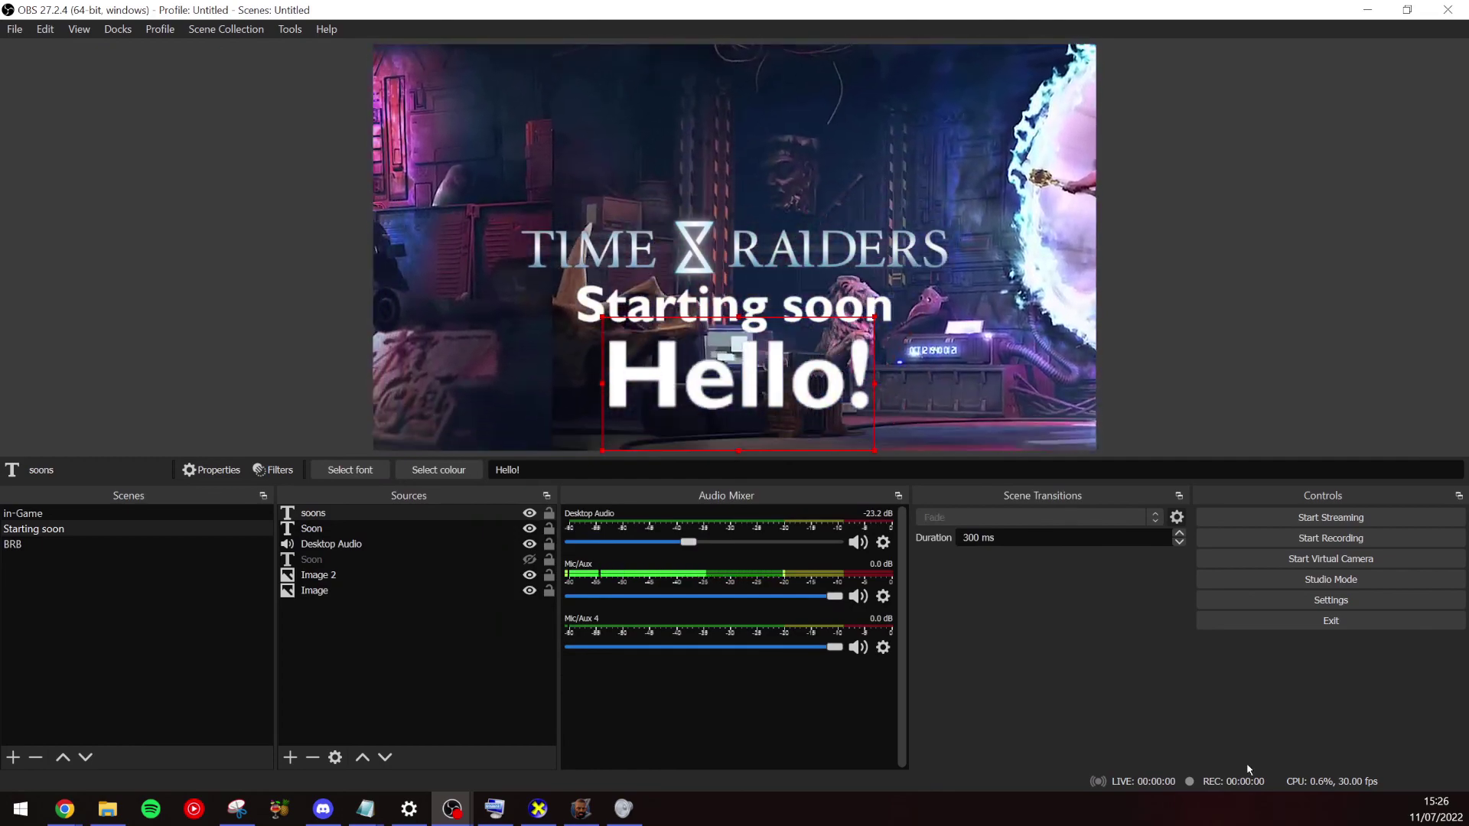
Test the scene-switching hotkeys, finishing on the in-Game scene
key(1)
key(3)
key(1)
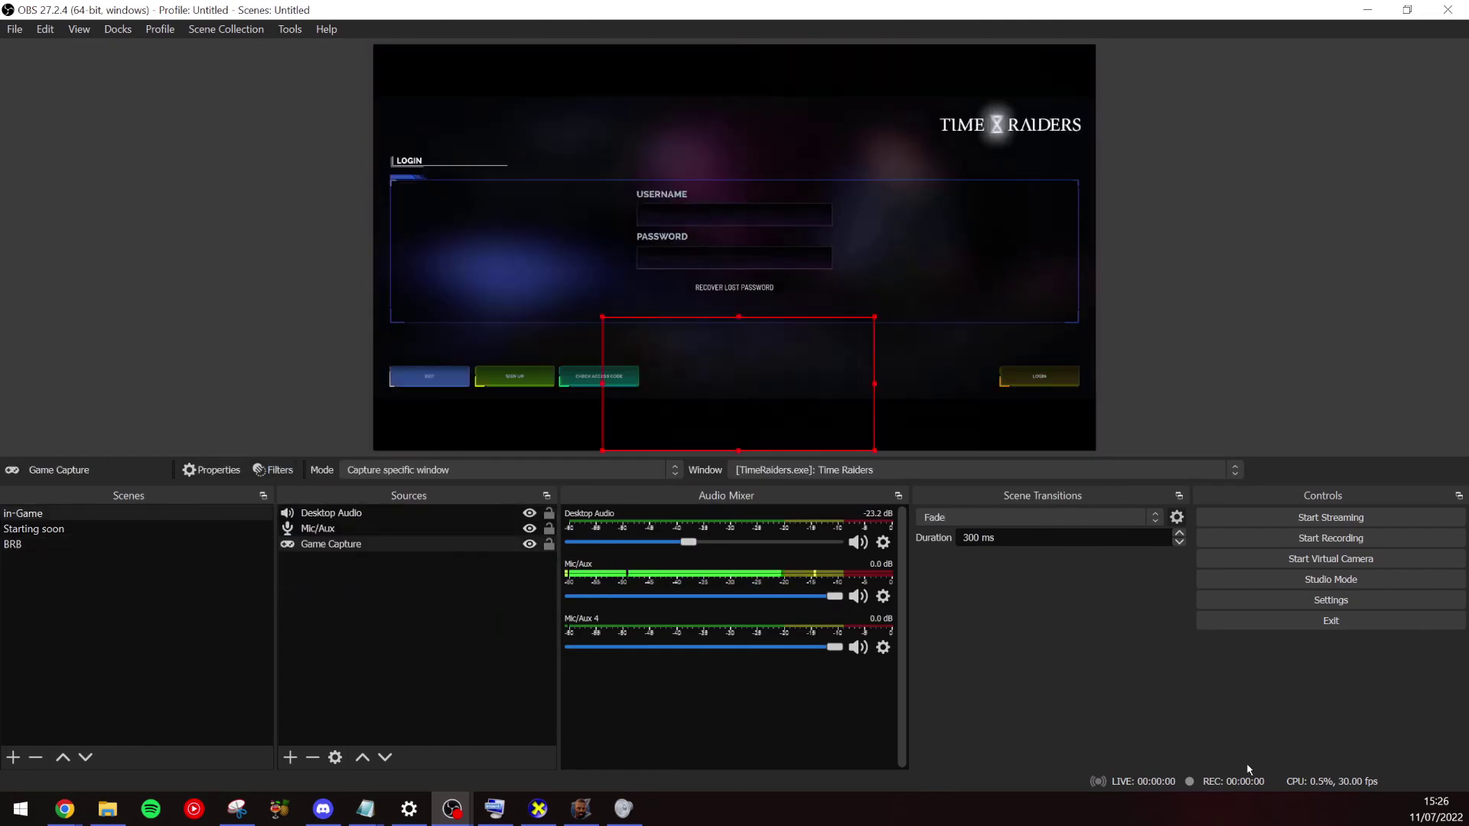
Cycle through the Starting soon and BRB scenes with their hotkeys again and return to the in-Game scene
key(2)
key(3)
key(1)
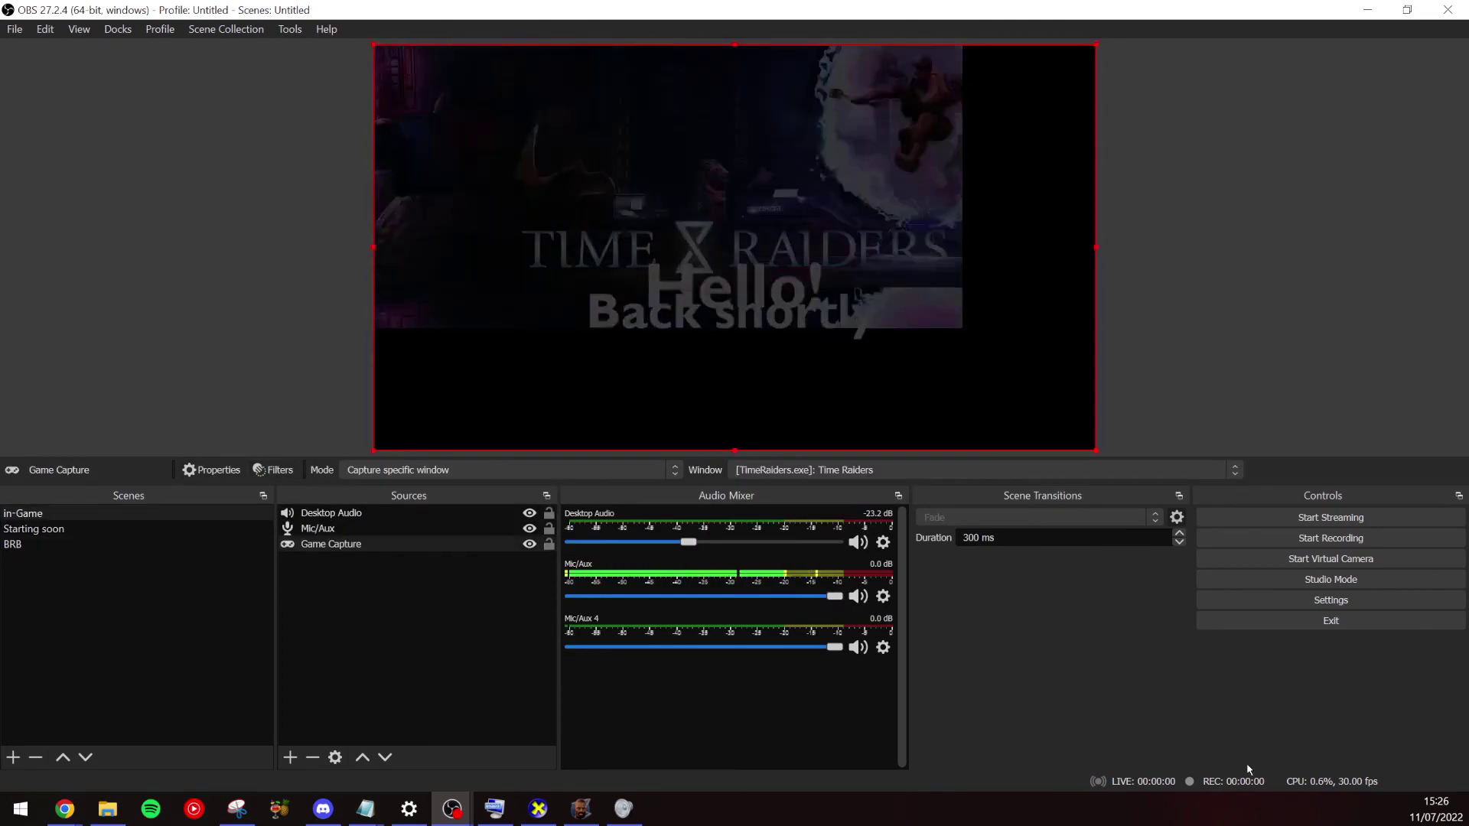
key(2)
key(1)
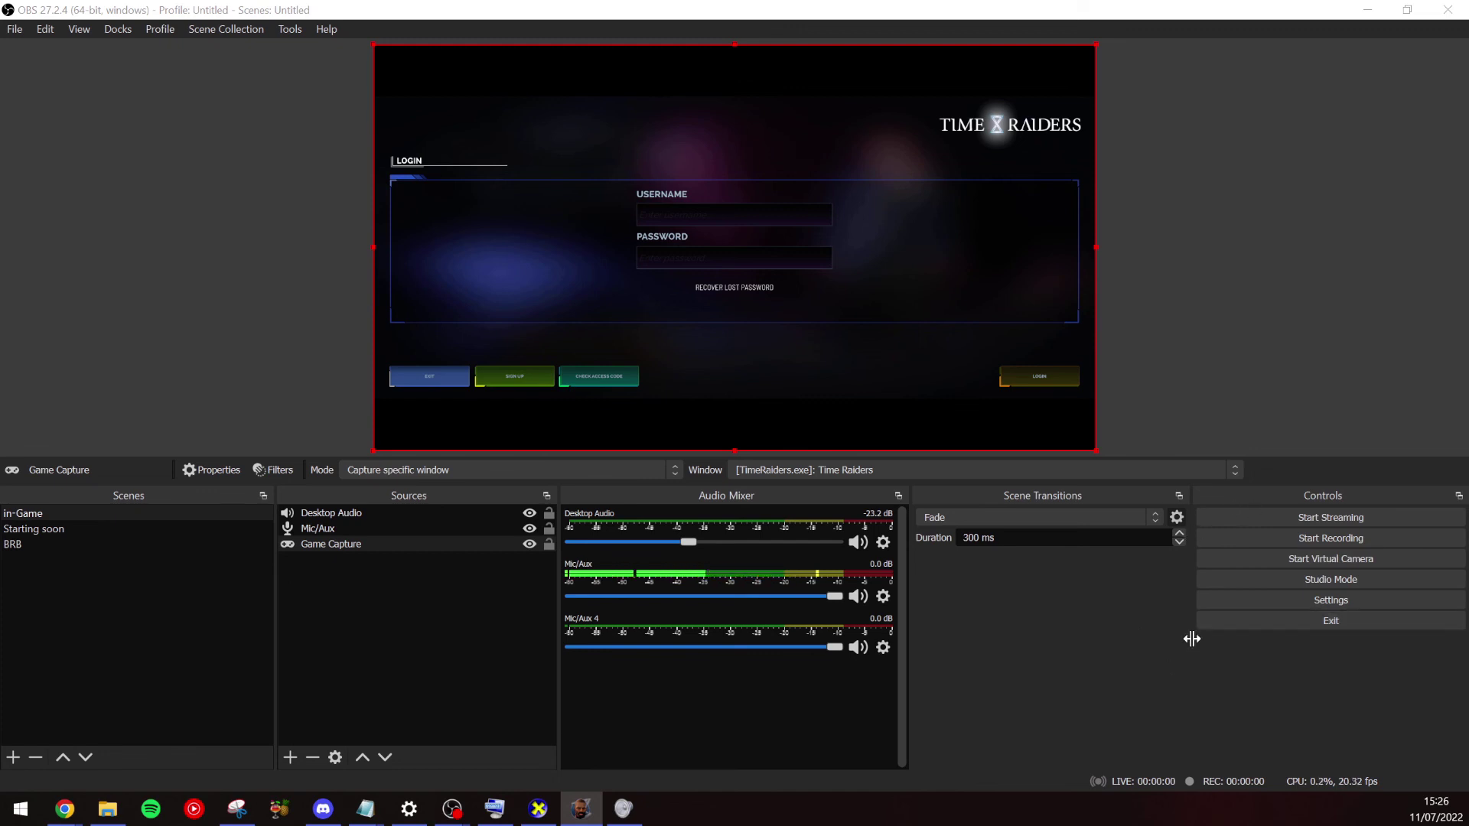
Enable Bandwidth Test Mode in the Twitch stream settings, save it, and try to start streaming as a bandwidth test
click(1283, 608)
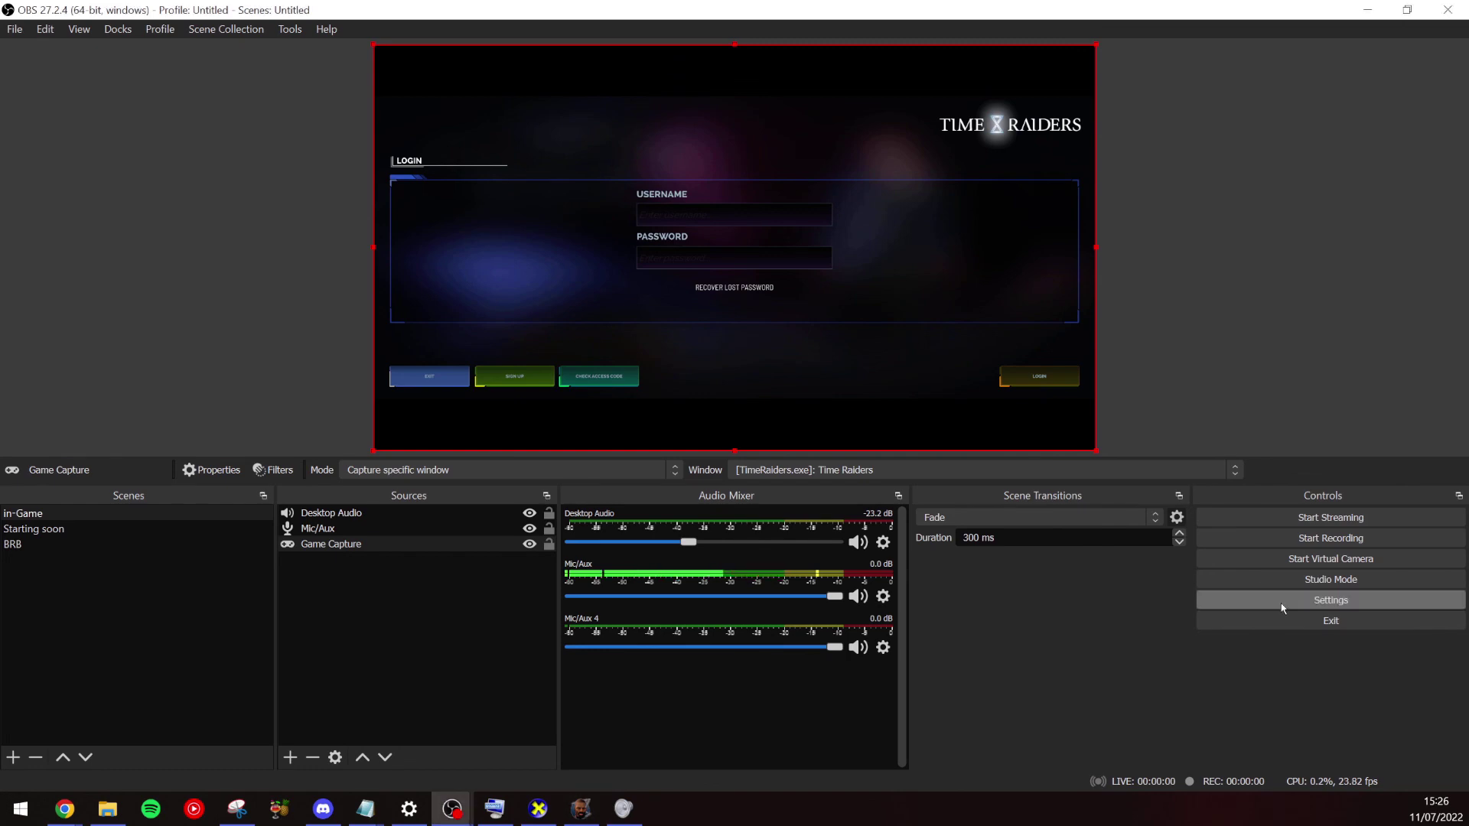
click(390, 356)
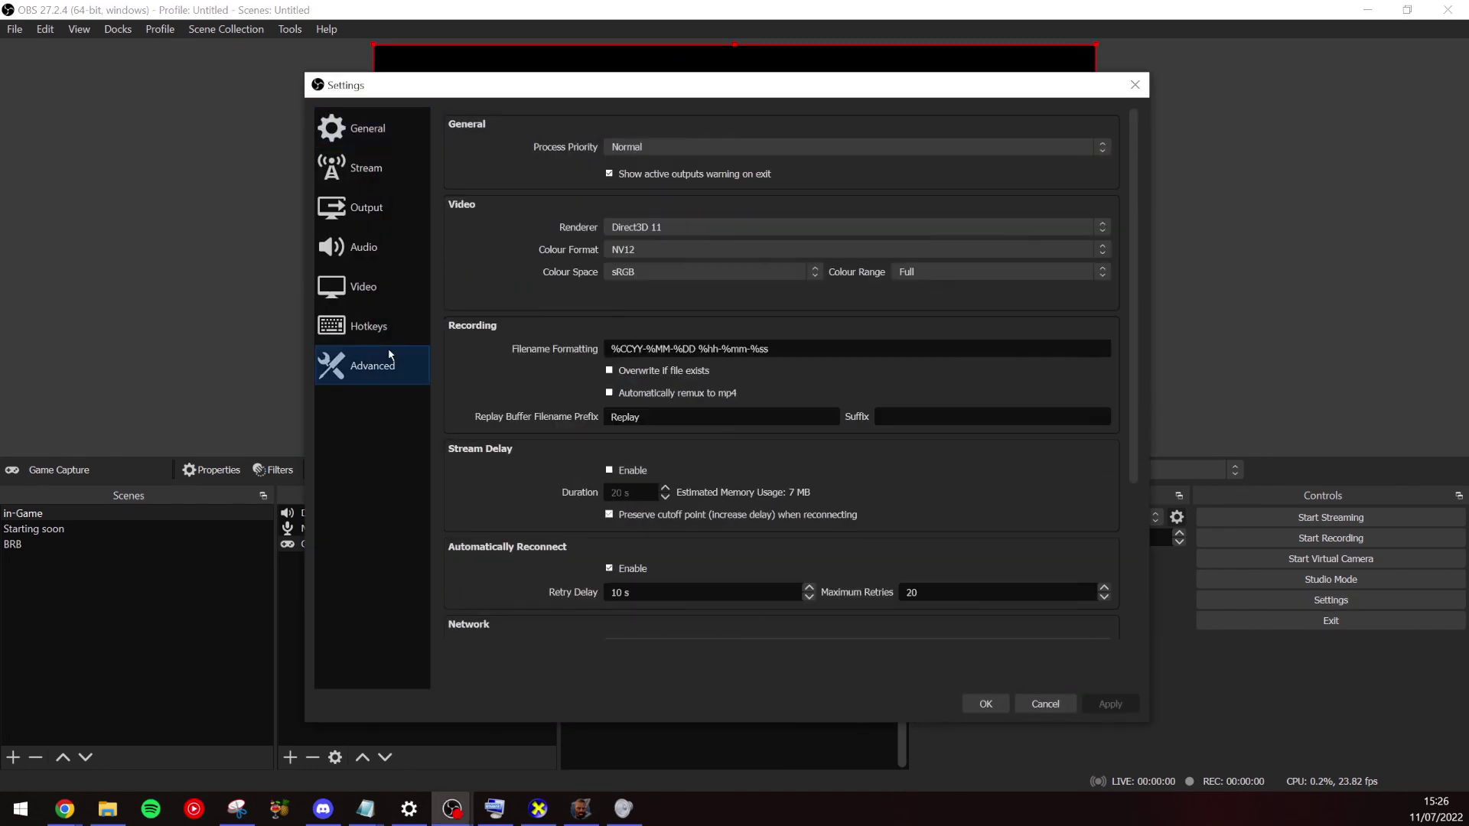
click(378, 214)
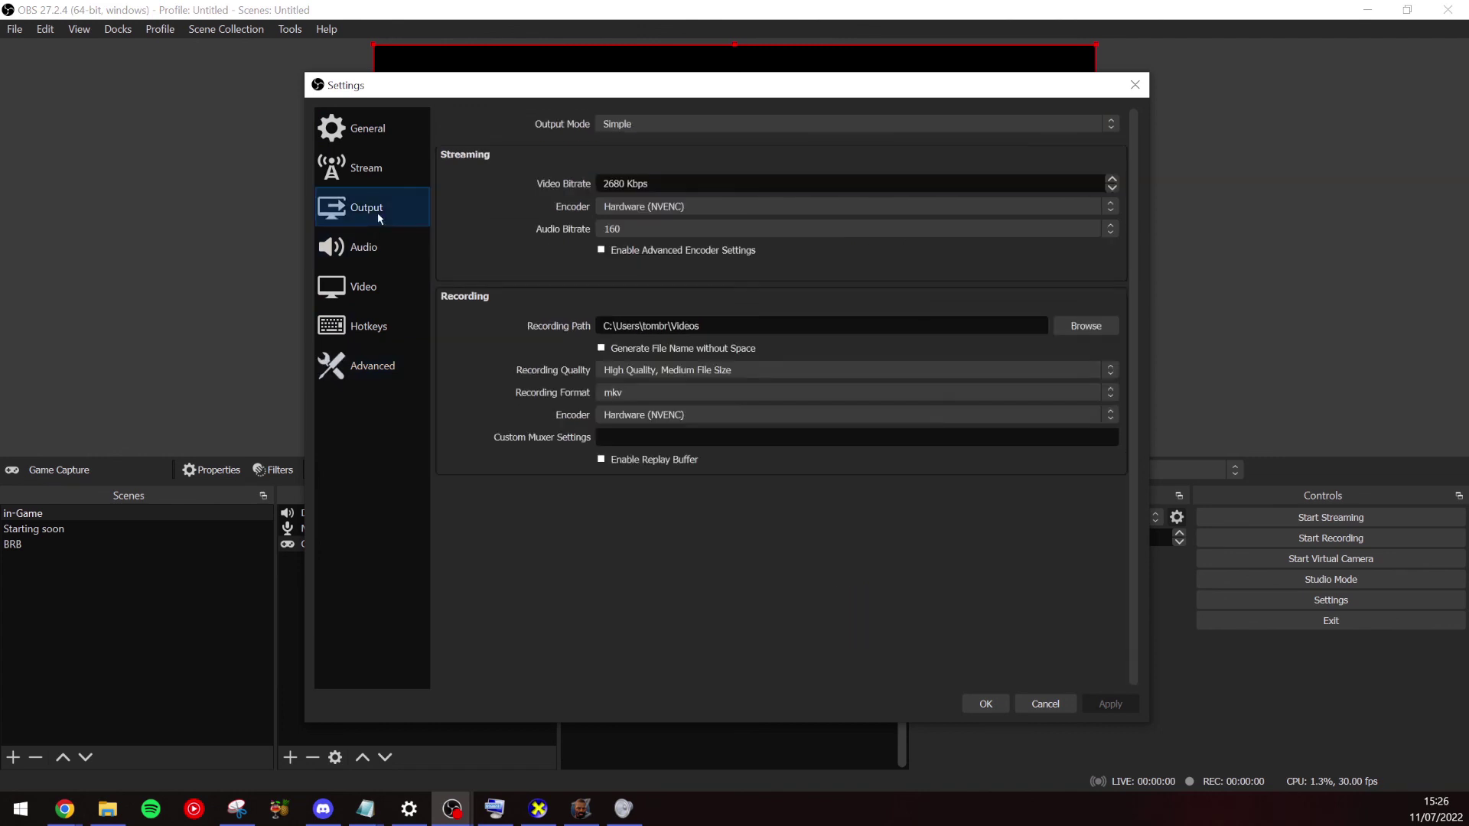
click(375, 248)
click(375, 285)
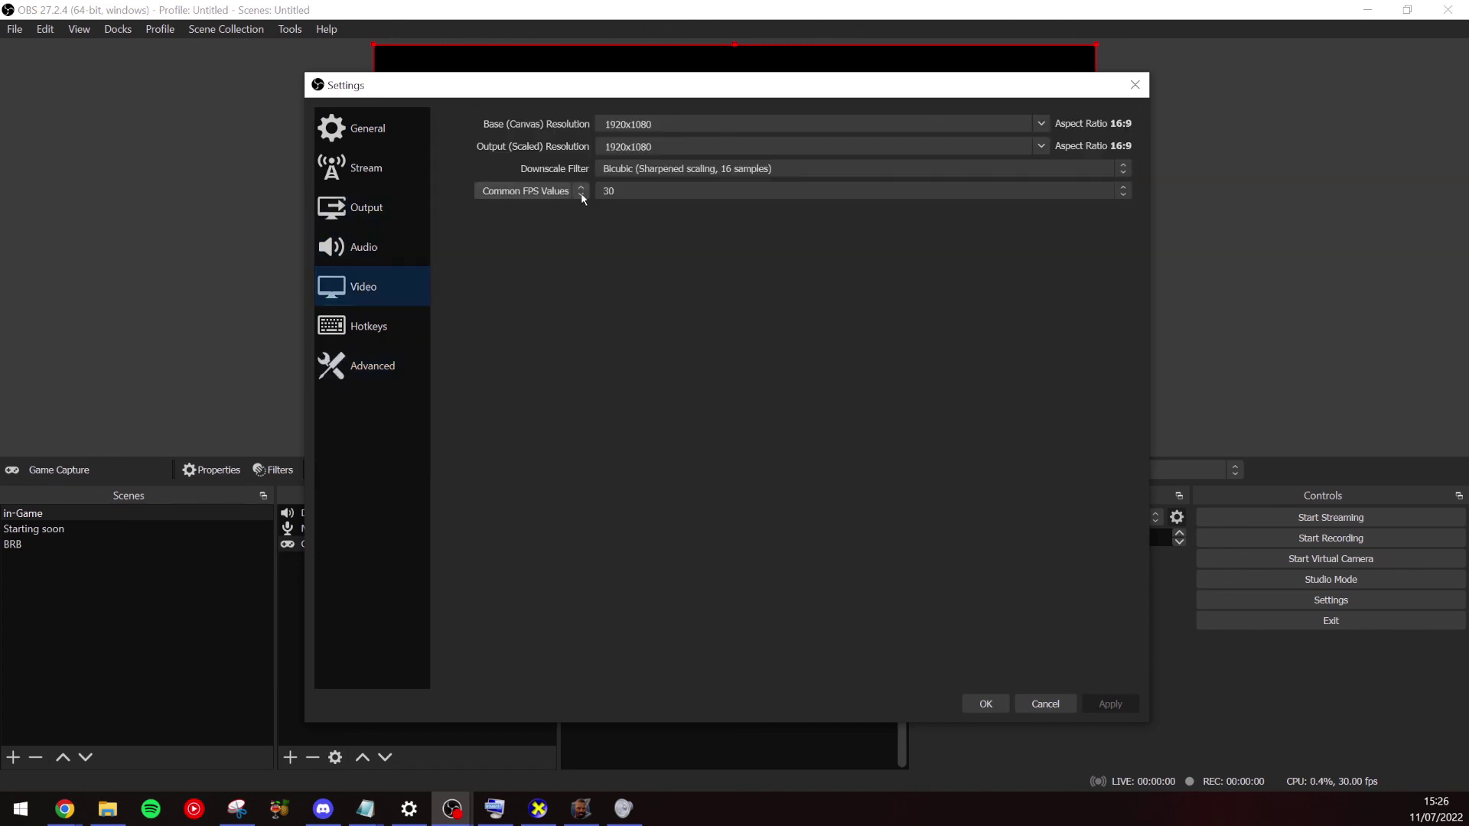
click(374, 184)
click(601, 254)
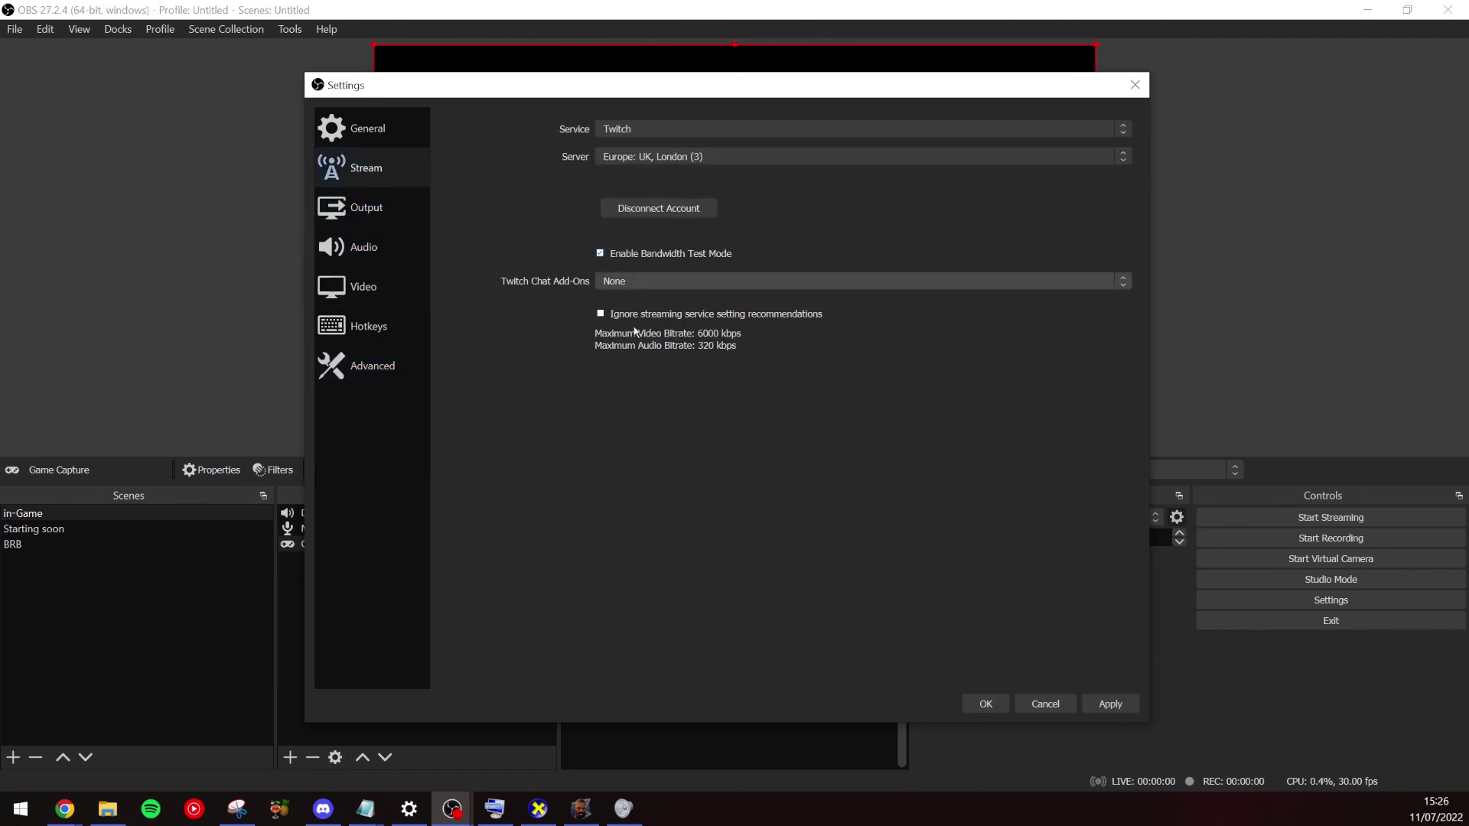
click(991, 704)
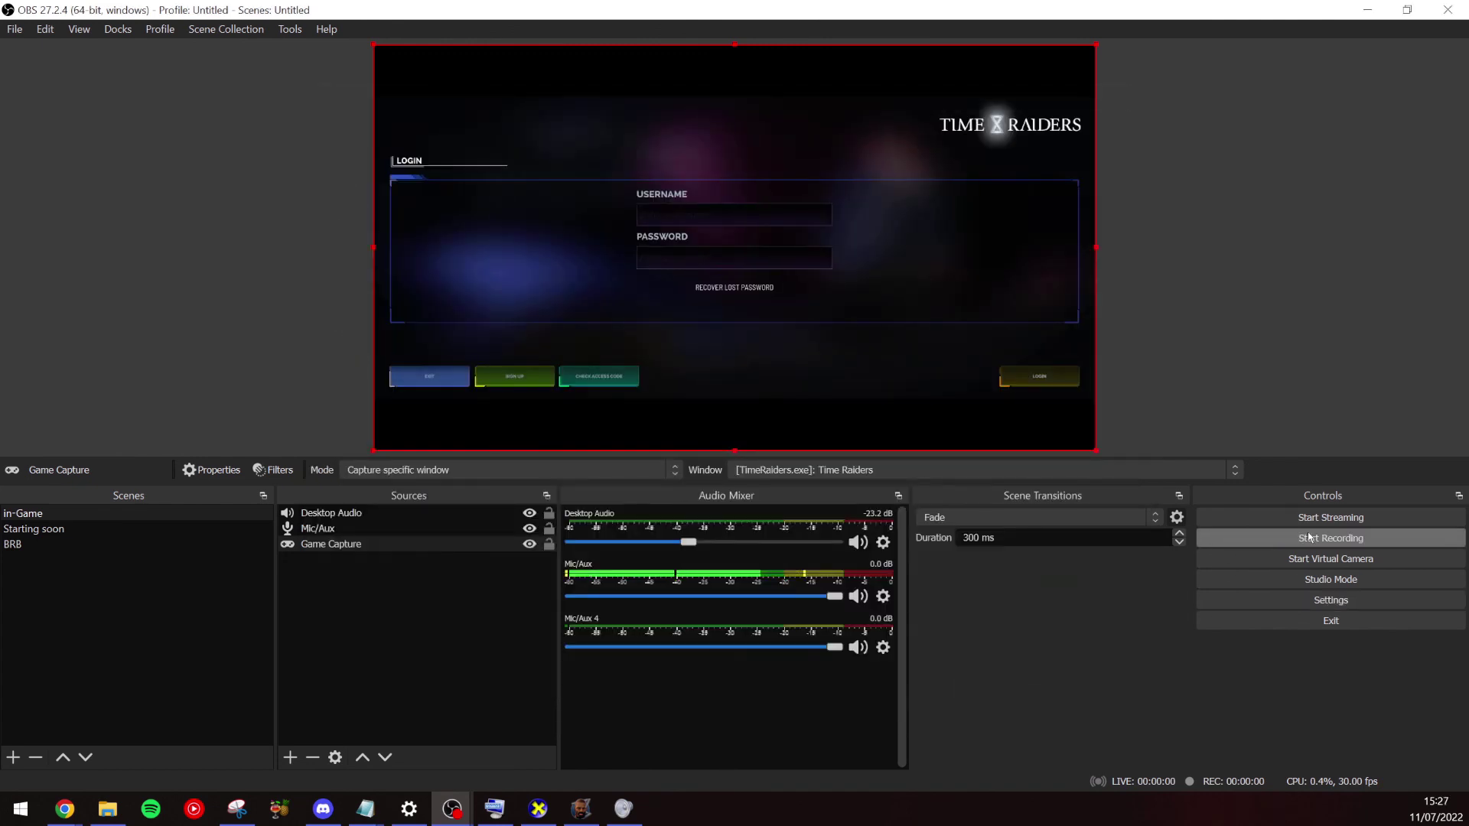
click(1327, 517)
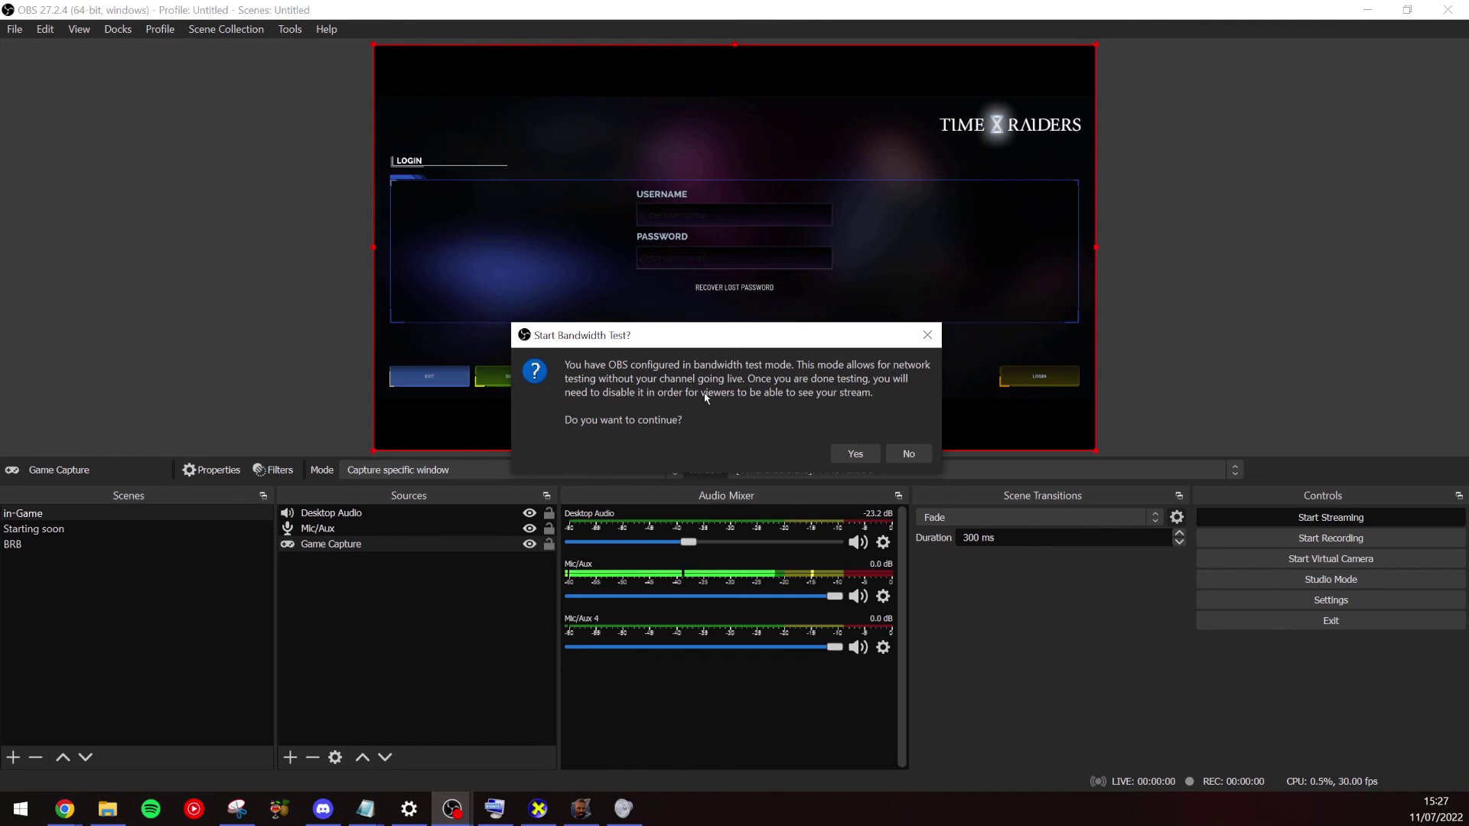
click(855, 454)
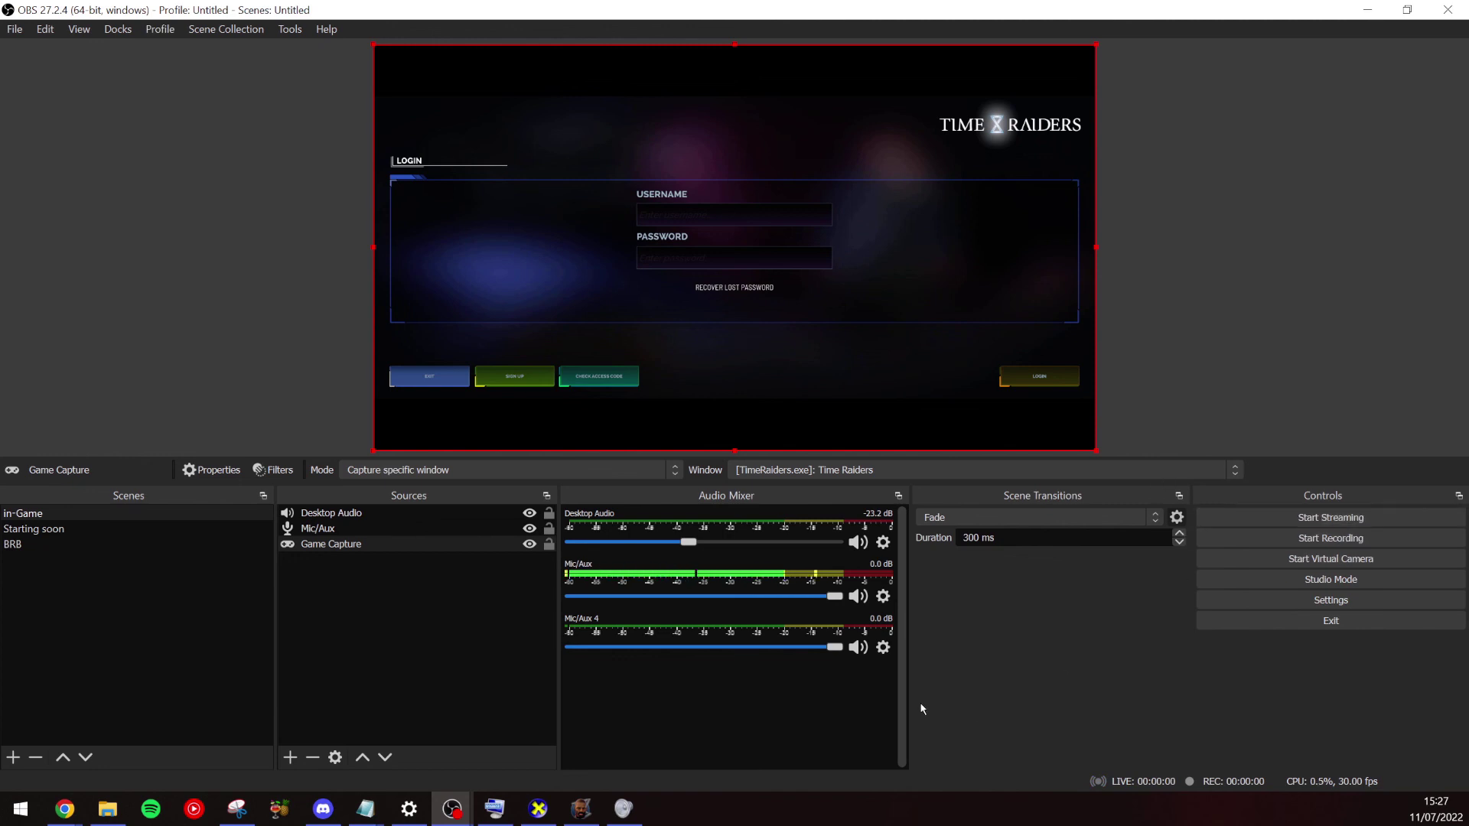
mouse_move(457, 811)
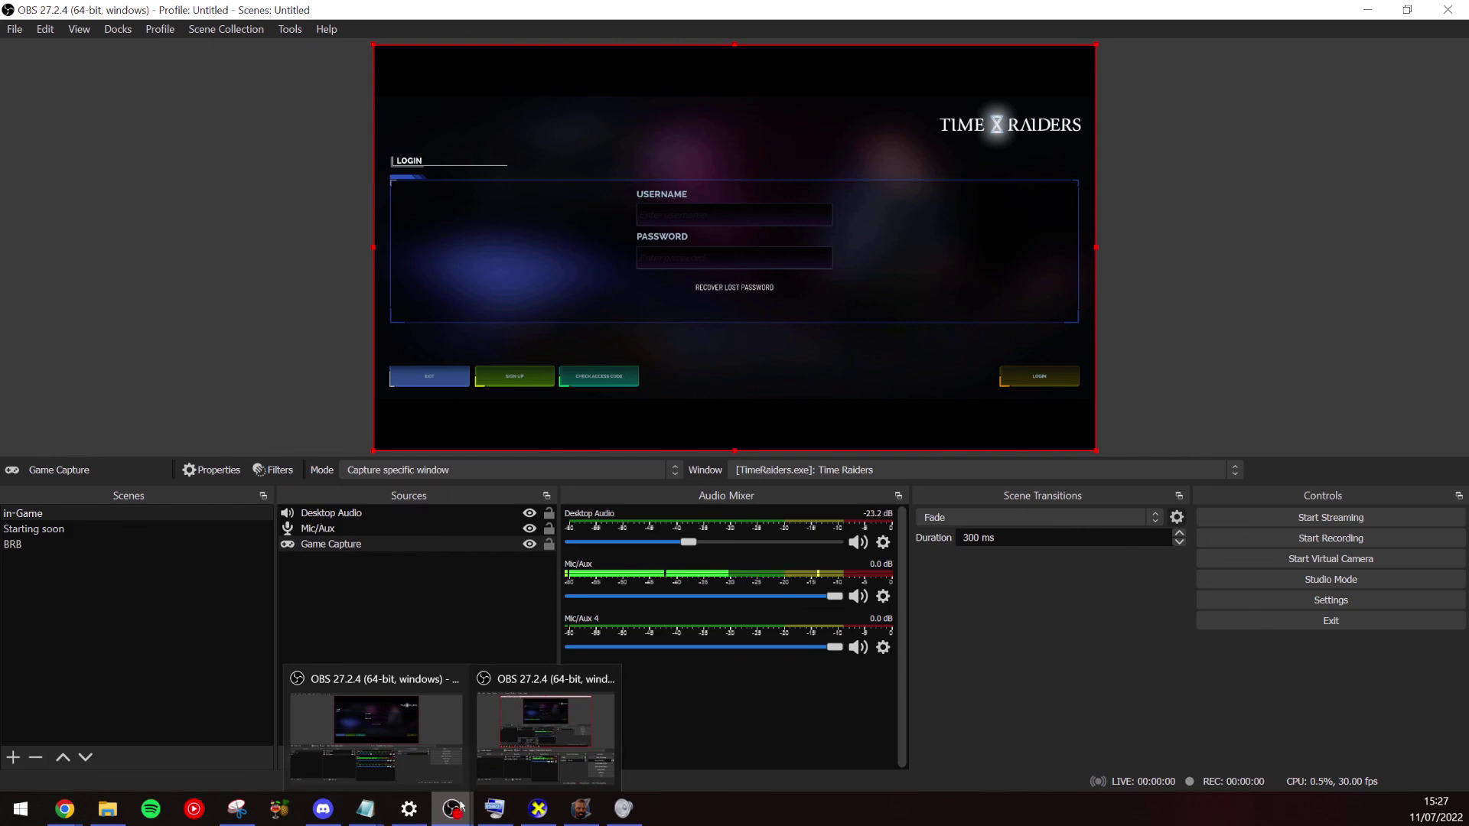
mouse_move(400, 744)
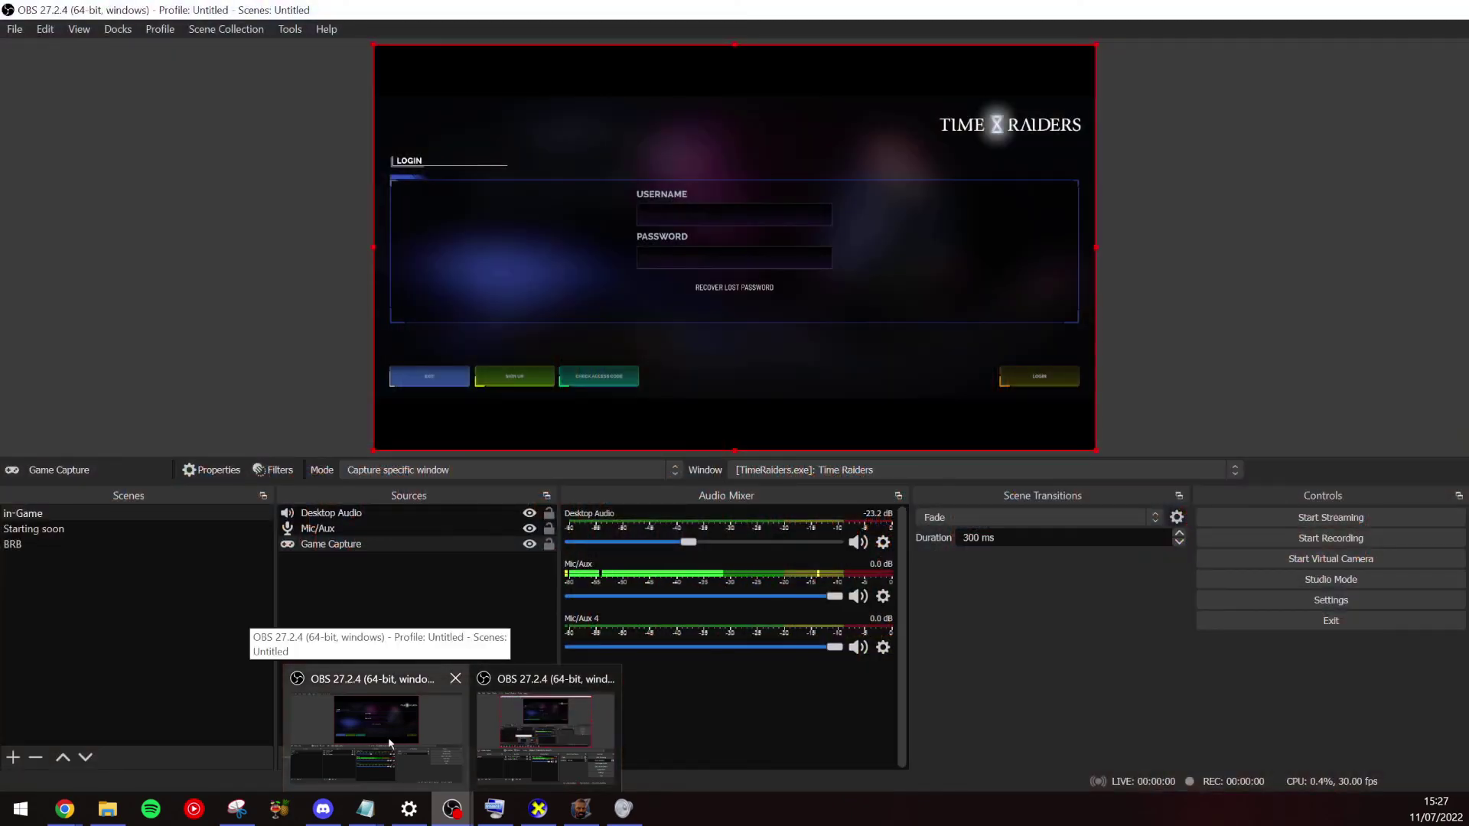
click(390, 744)
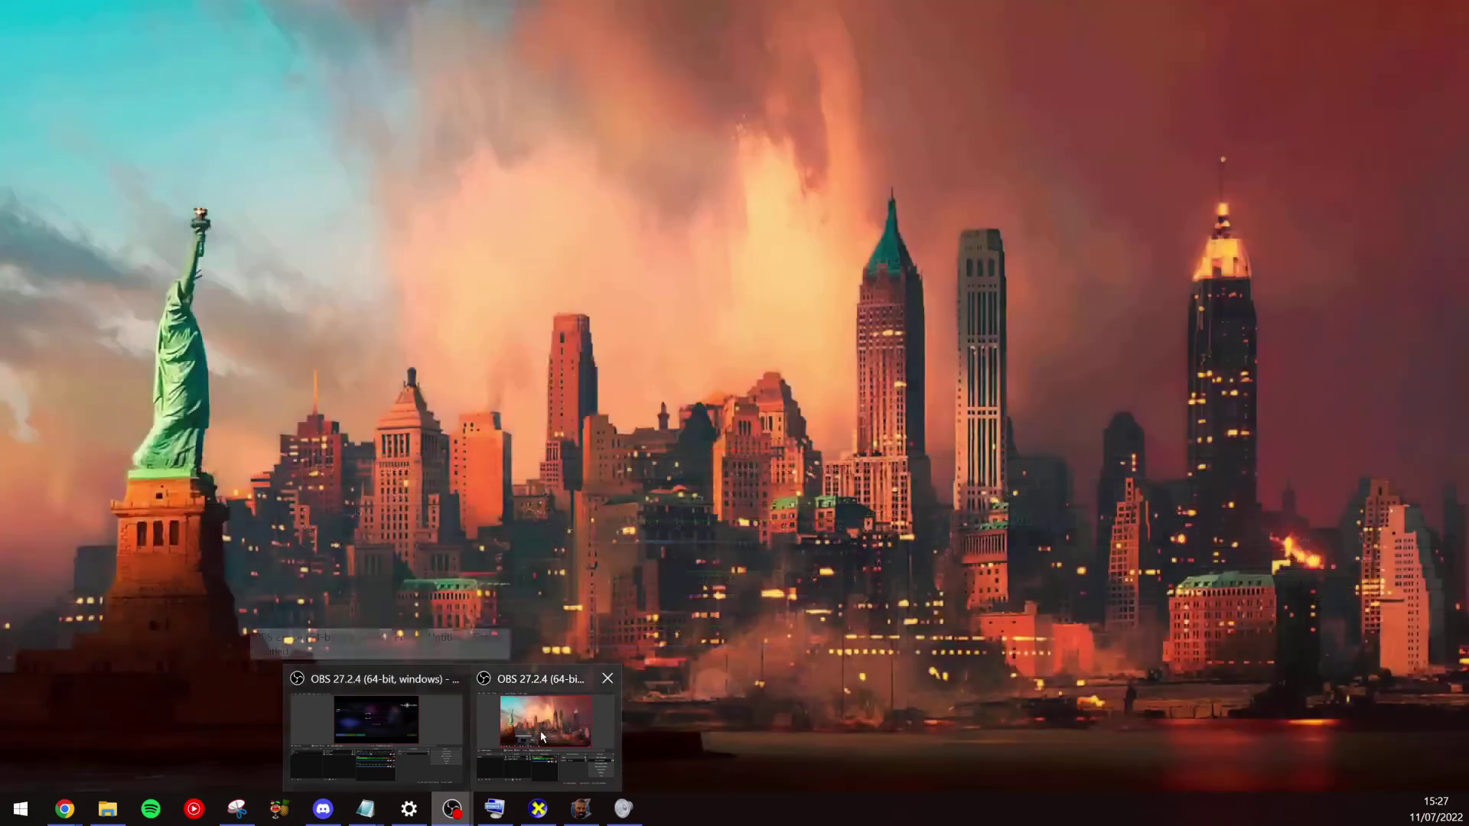